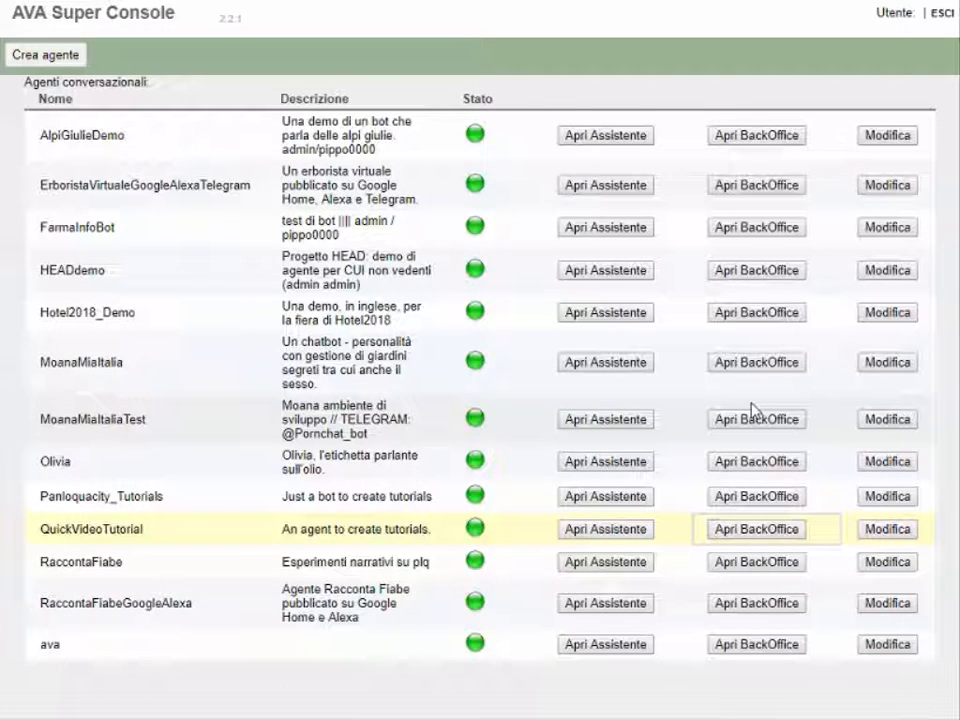
Step: From the AVA Super Console agent list, launch the QuickVideoTutorial back office
left_click(752, 414)
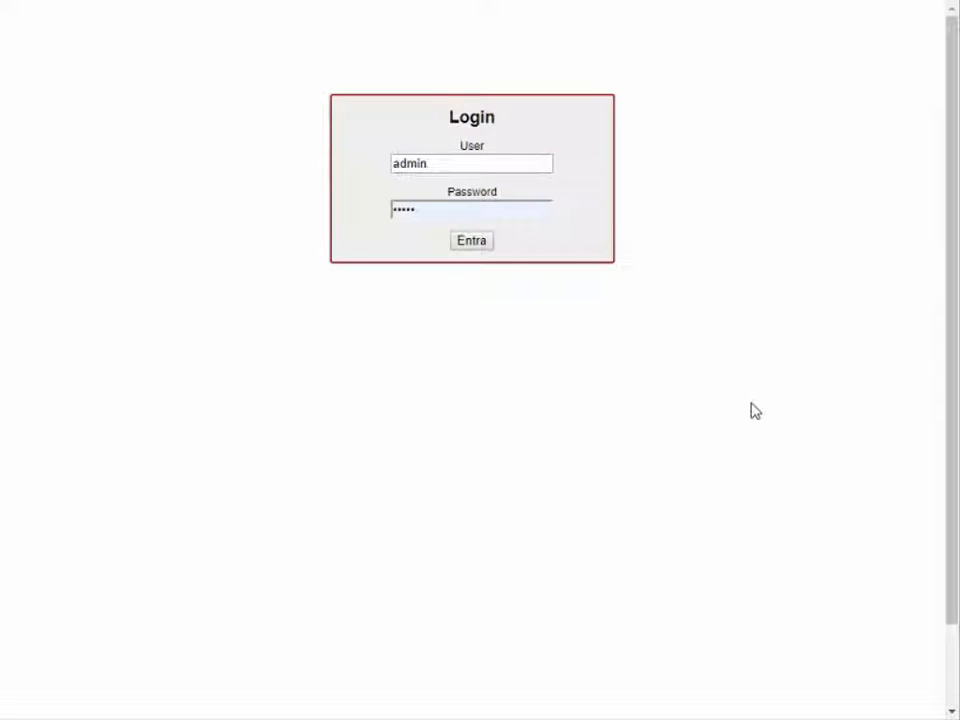
Step: Sign in to the QuickVideoTutorial back office with the pre-filled credentials
left_click(482, 245)
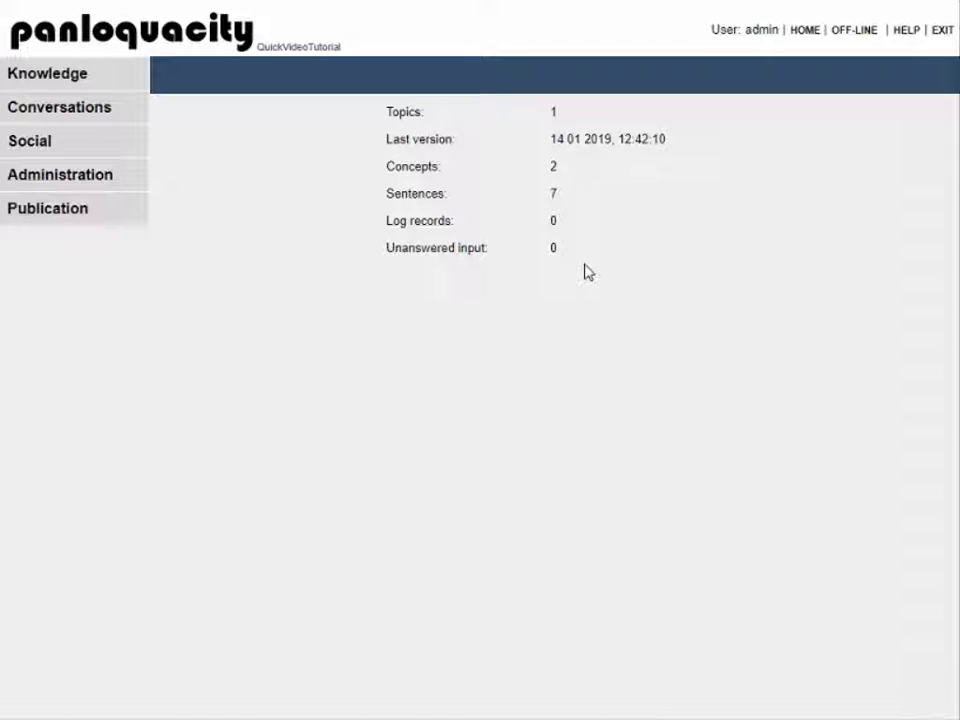
Step: Switch the back office from OFF-LINE to UNLOCKED and reveal the Knowledge sections
left_click(840, 39)
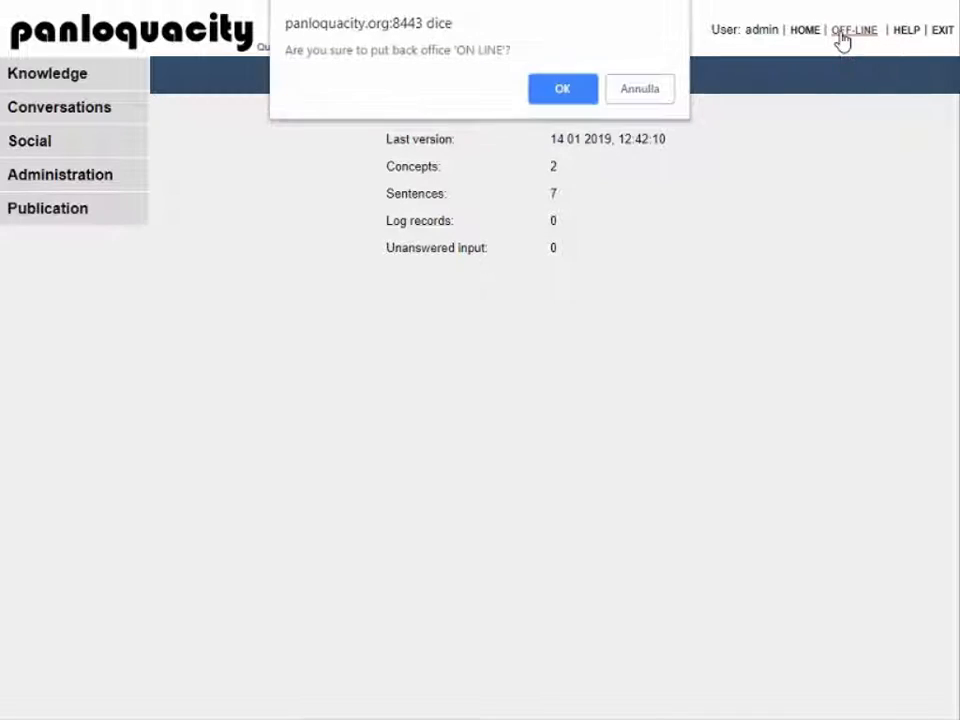
left_click(566, 92)
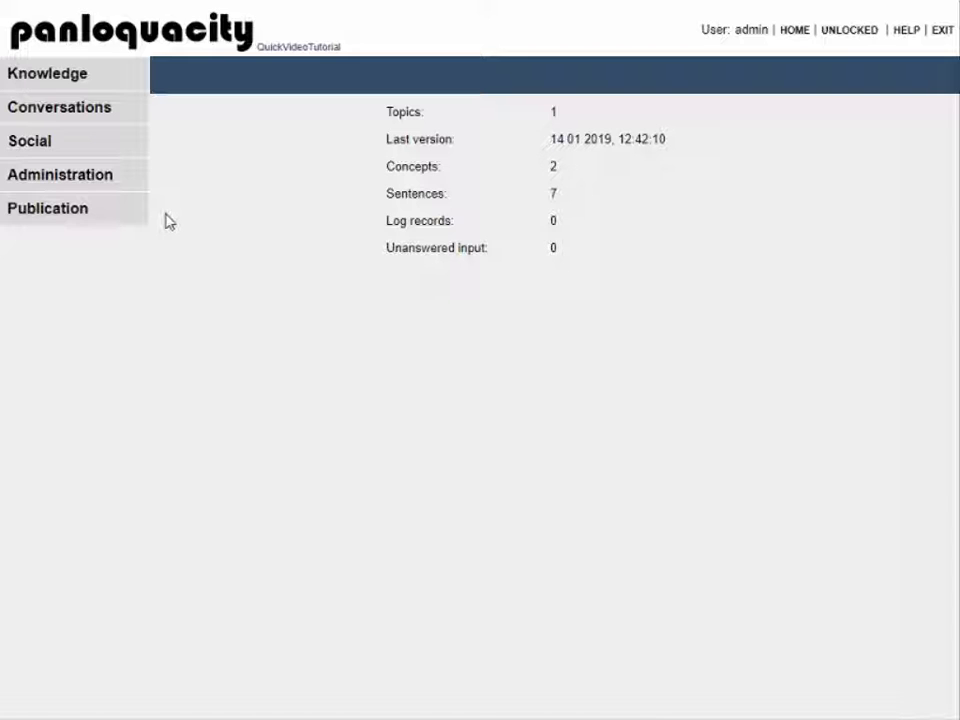
left_click(115, 74)
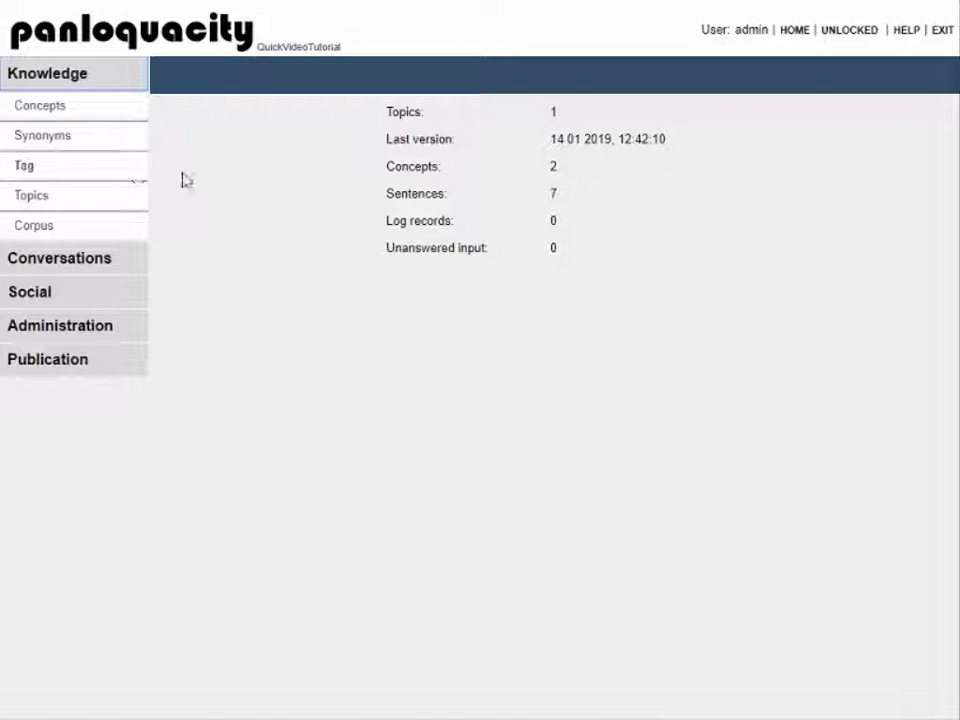
Step: List the knowledge base concepts and open AAA00002 'Starting Phrase'
left_click(118, 115)
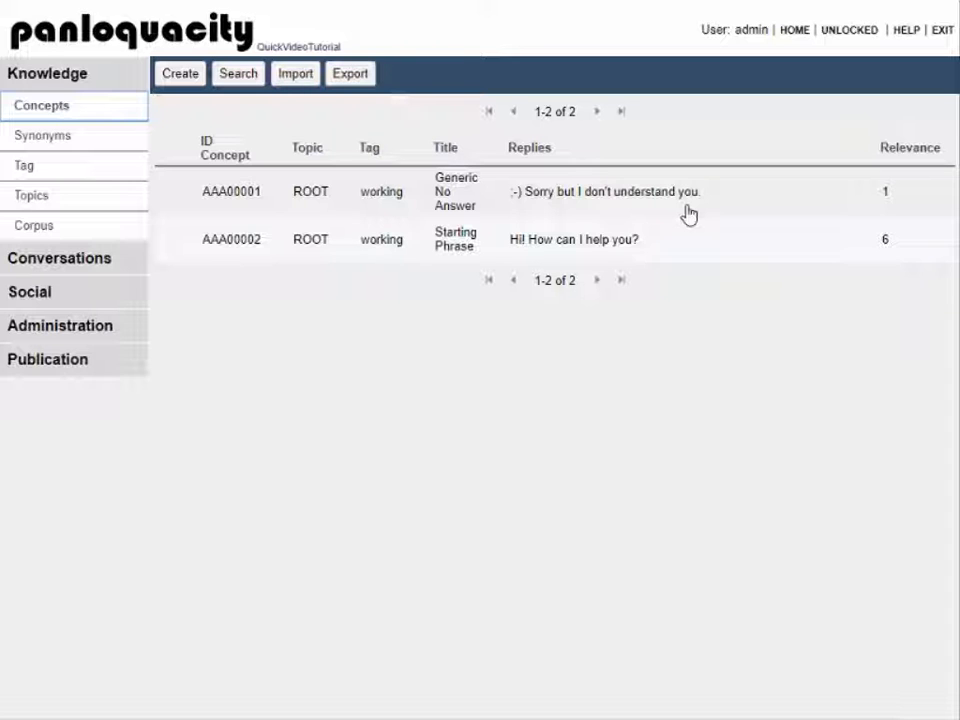
left_click(575, 249)
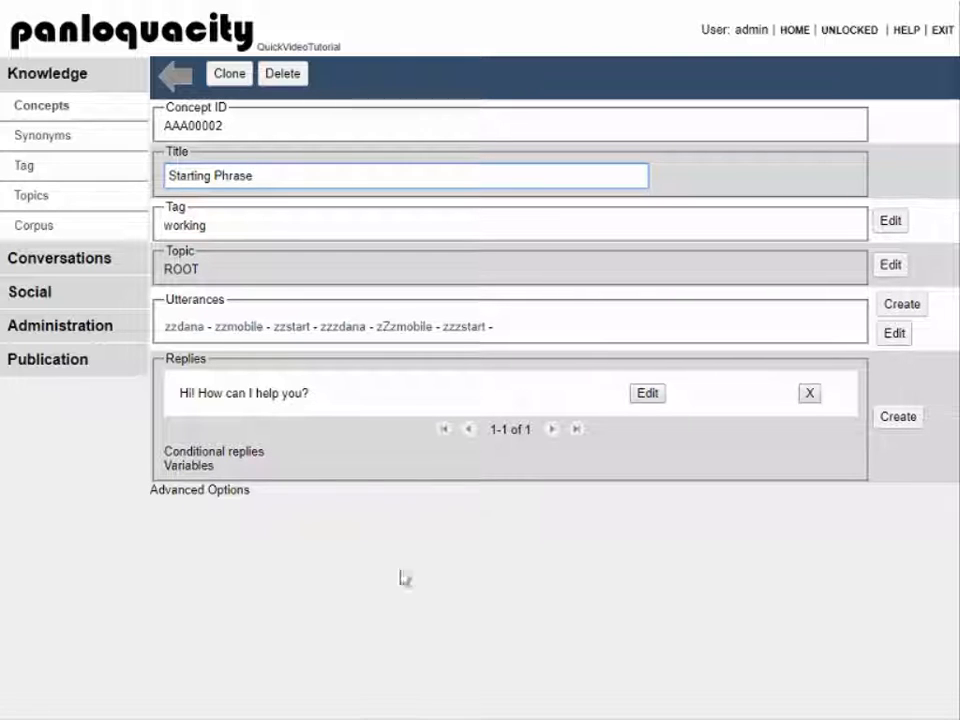
Step: Replace the concept title 'Starting Phrase' with 'welcome'
left_click_drag(270, 179, 125, 201)
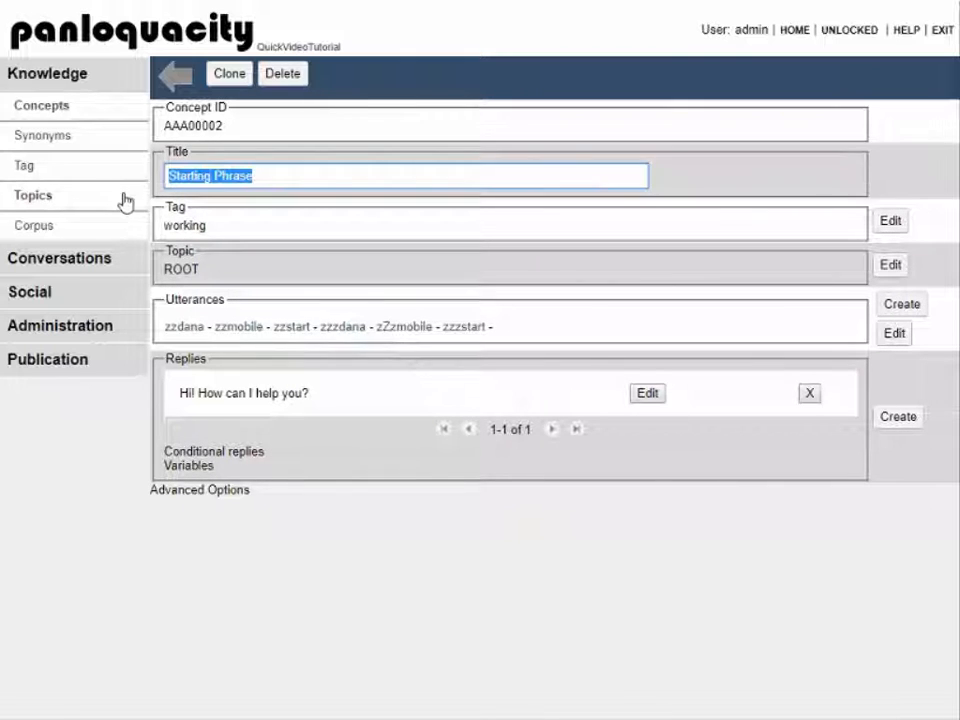
type("welo")
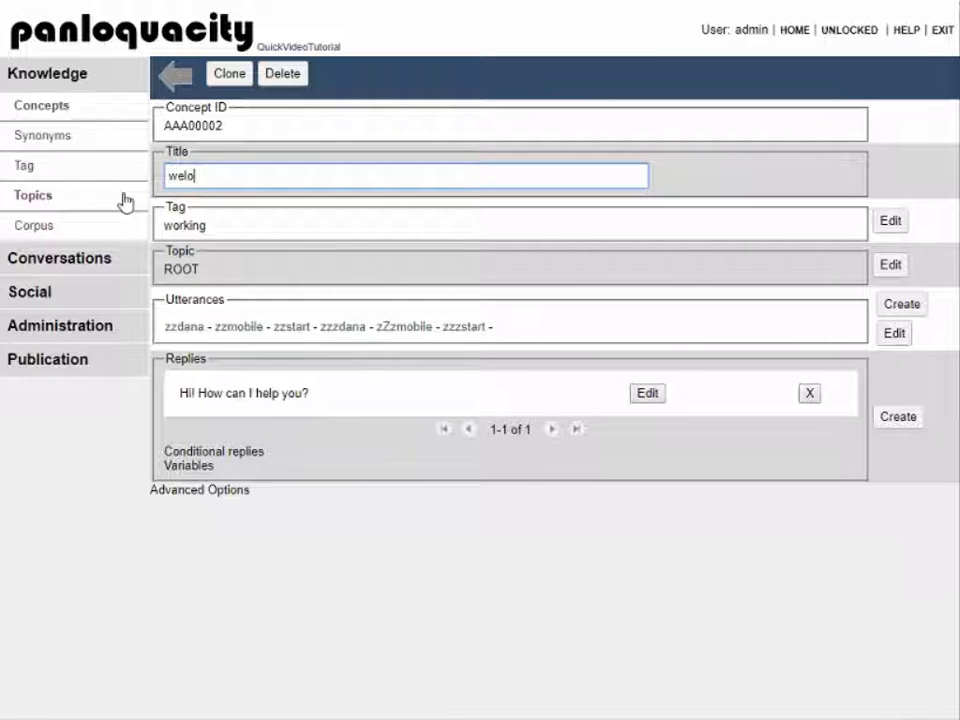
key("BackSpace")
key("BackSpace")
type("lcome")
left_click(231, 225)
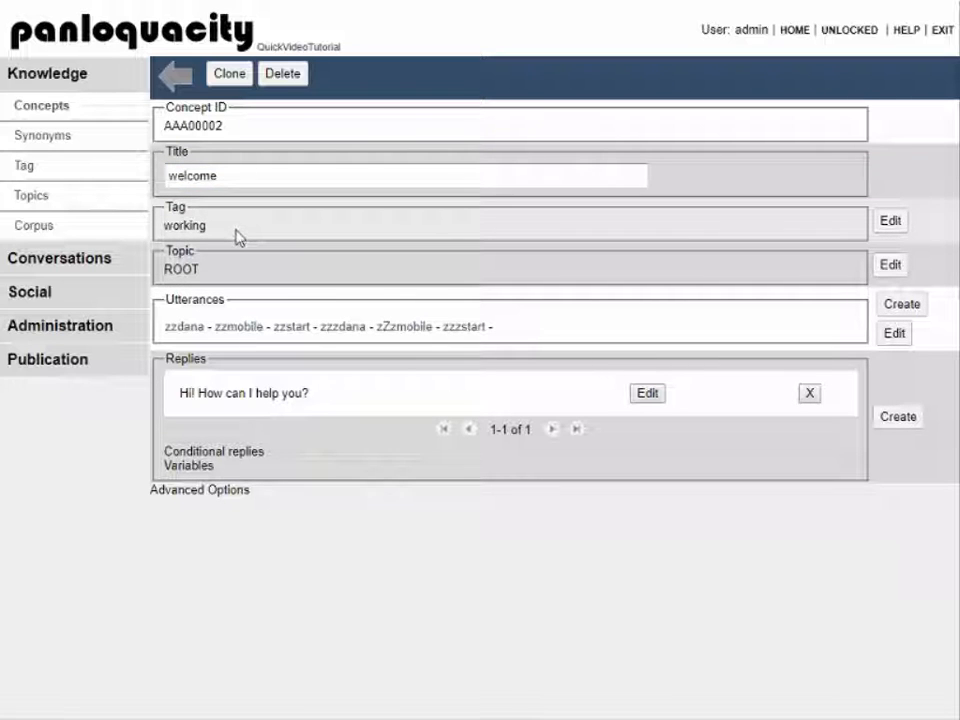
left_click(882, 226)
Step: Add the tag 'welcome' beside 'working' and save the concept's tag list
left_click(541, 300)
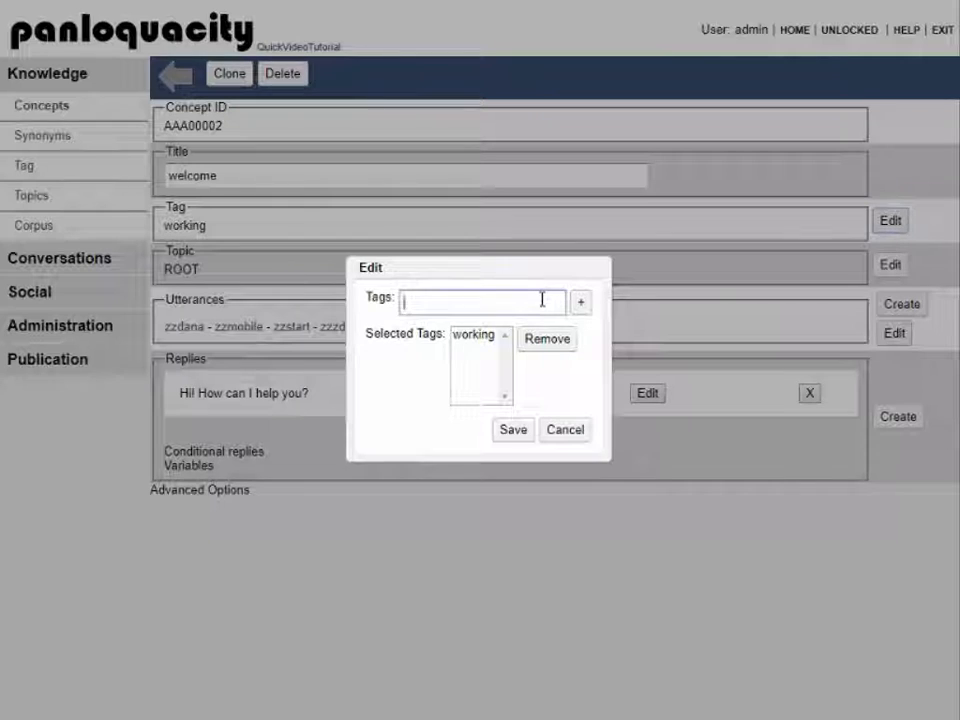
type("welcome")
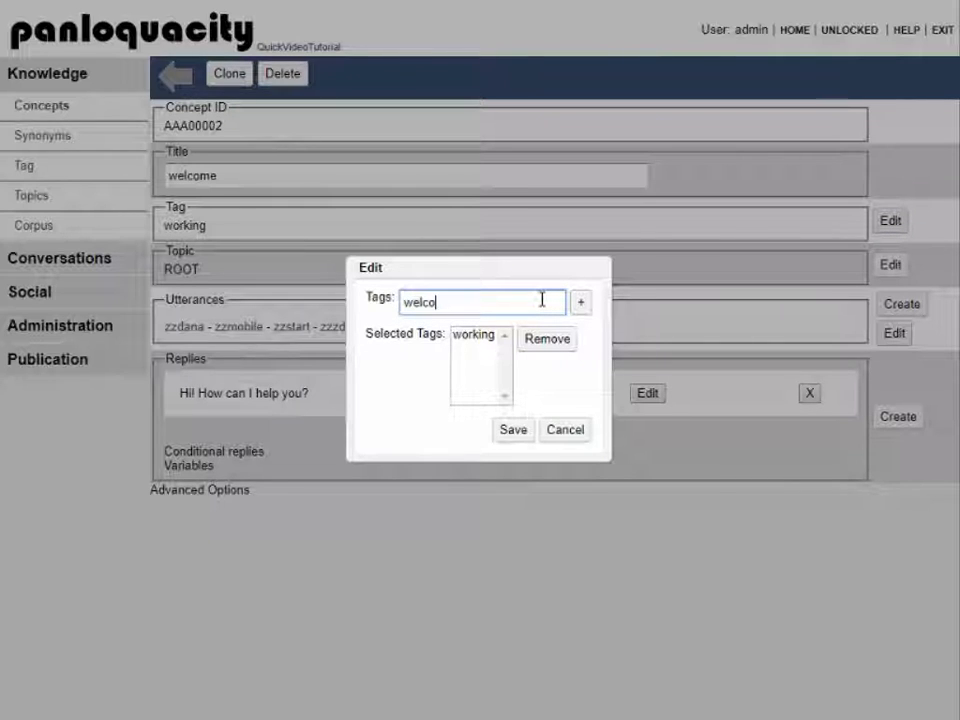
left_click(579, 305)
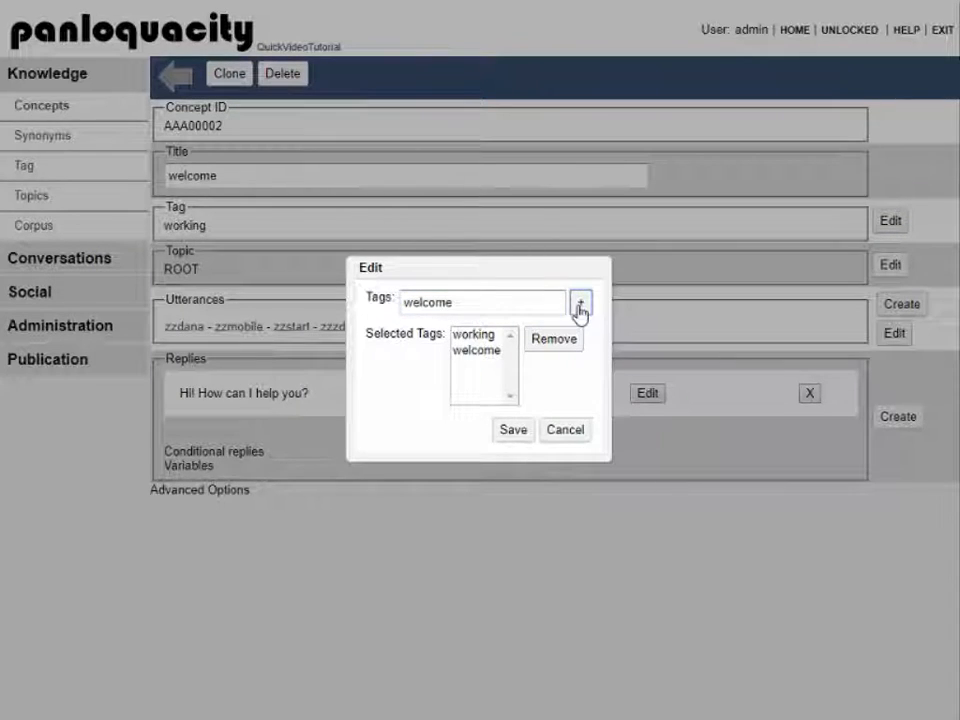
left_click(516, 433)
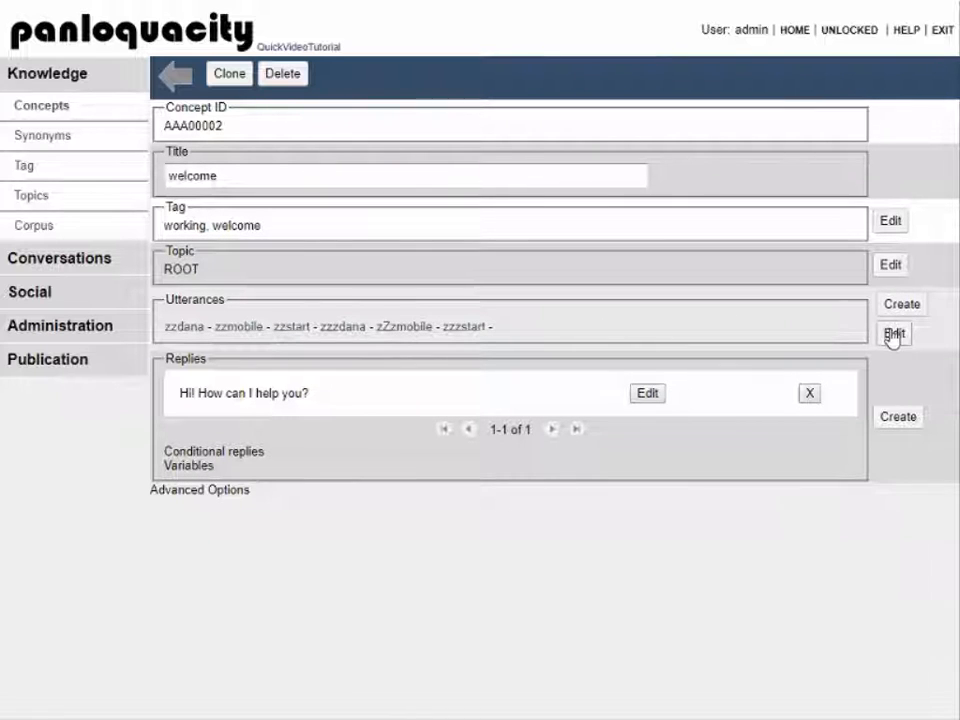
Step: Create three new utterances, 'welcome', 'hello' and 'ciao', saving each one
left_click(912, 309)
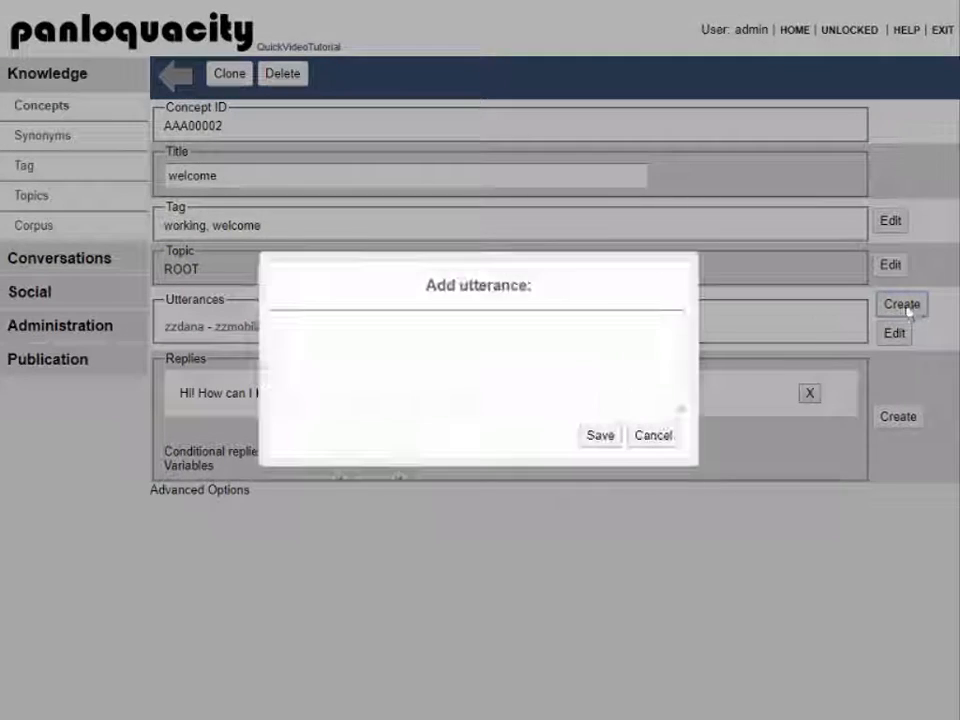
left_click(508, 344)
type("welcome")
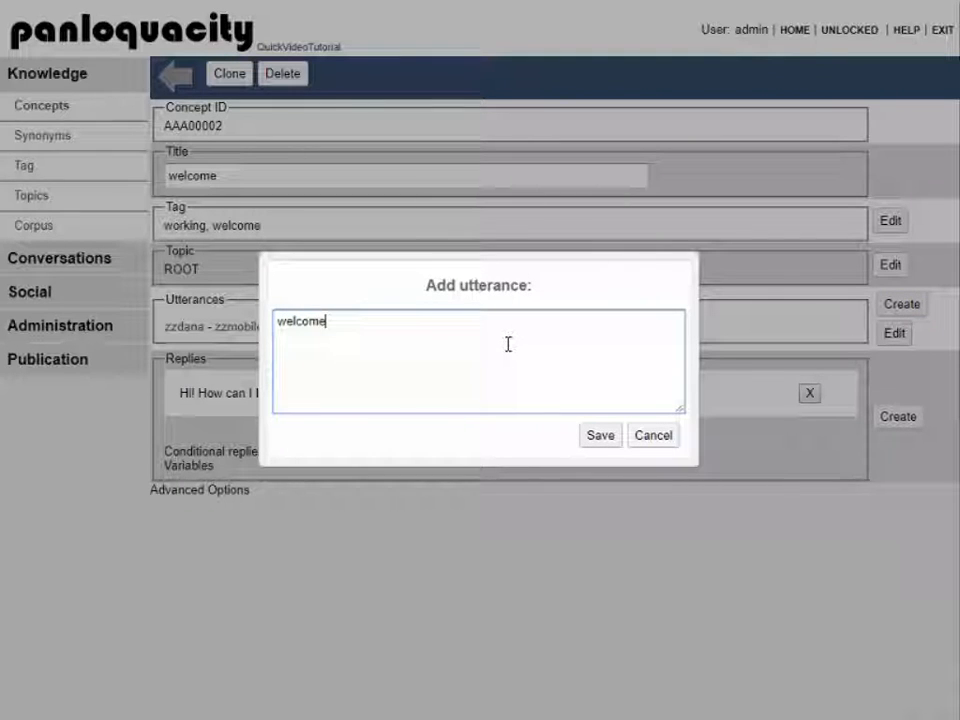
left_click(604, 437)
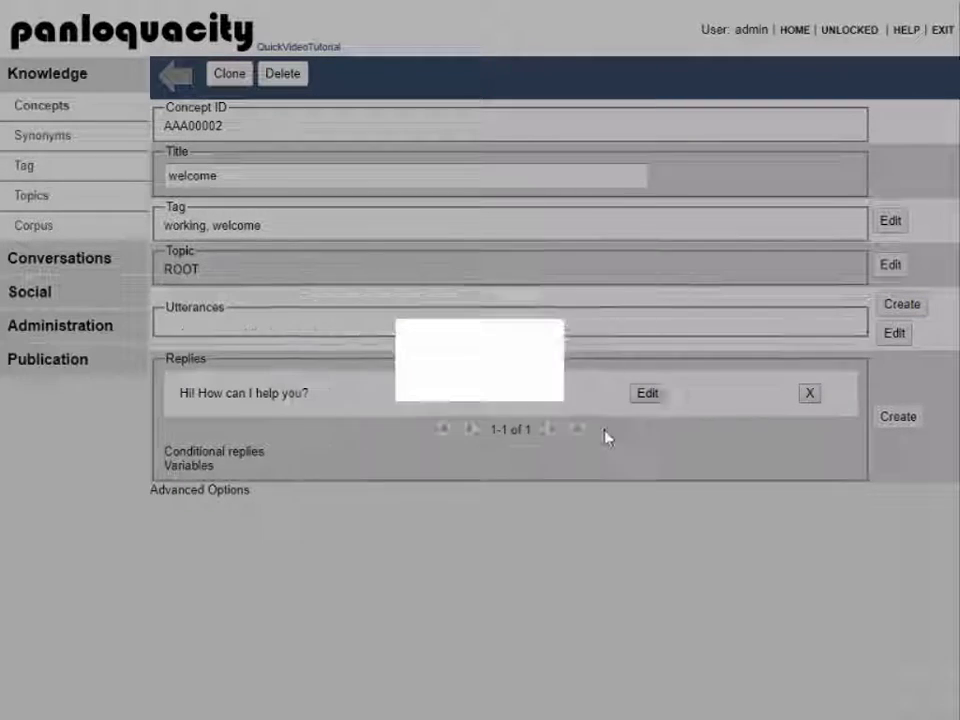
left_click(900, 304)
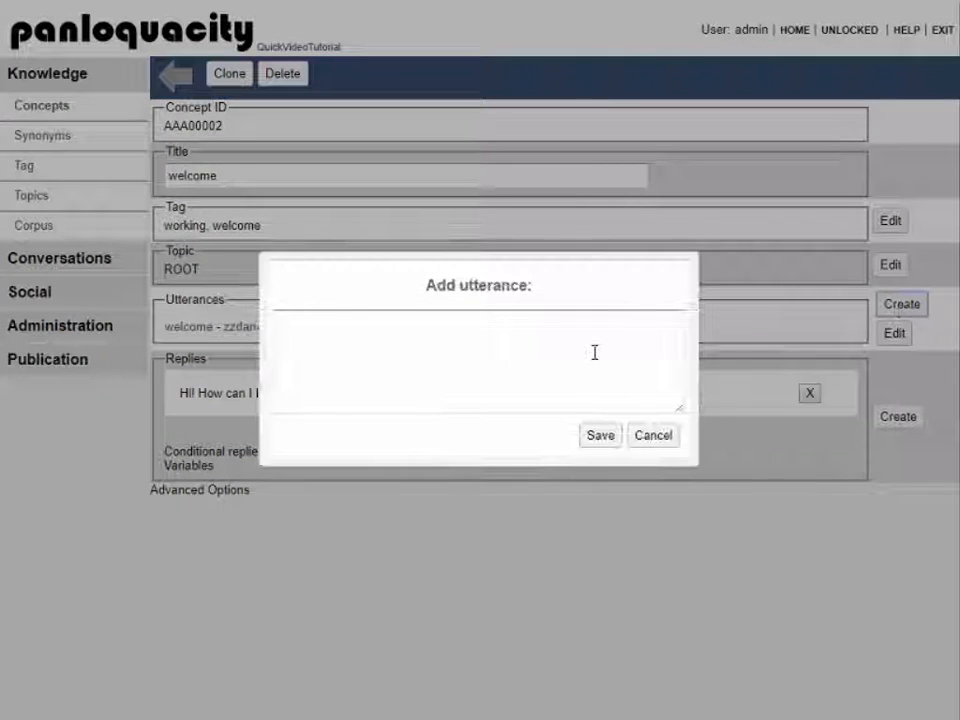
type("hello")
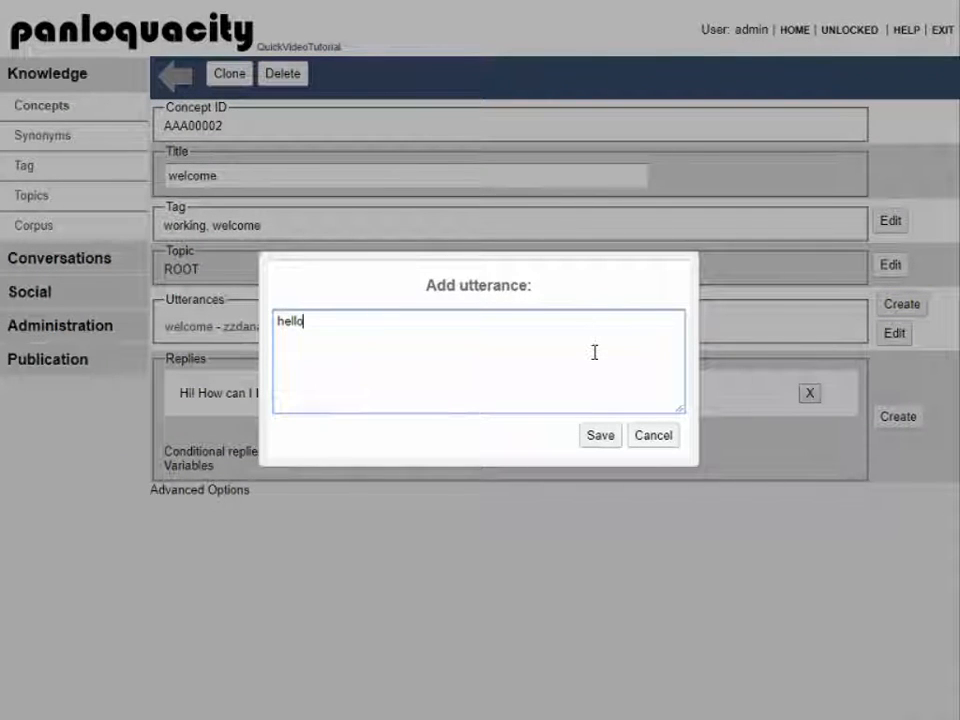
left_click(600, 435)
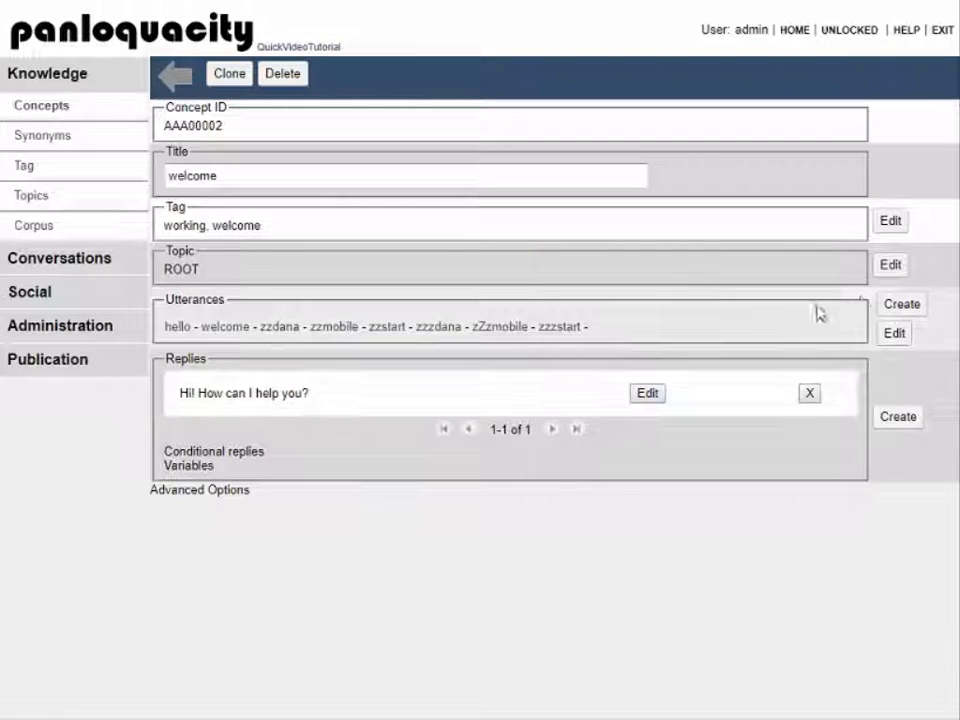
left_click(899, 306)
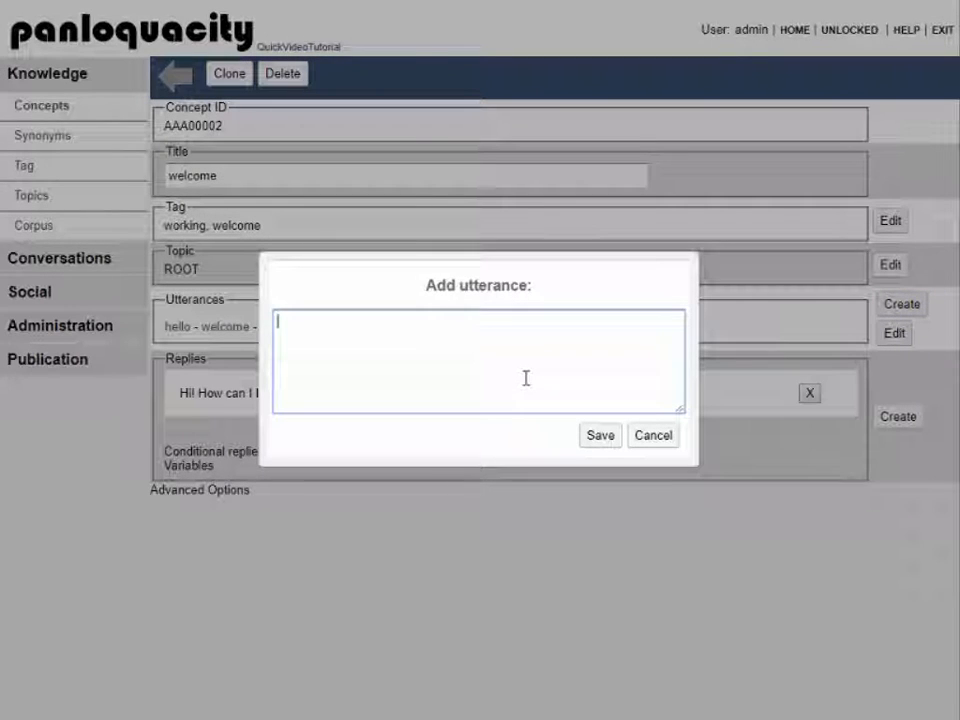
type("ciao")
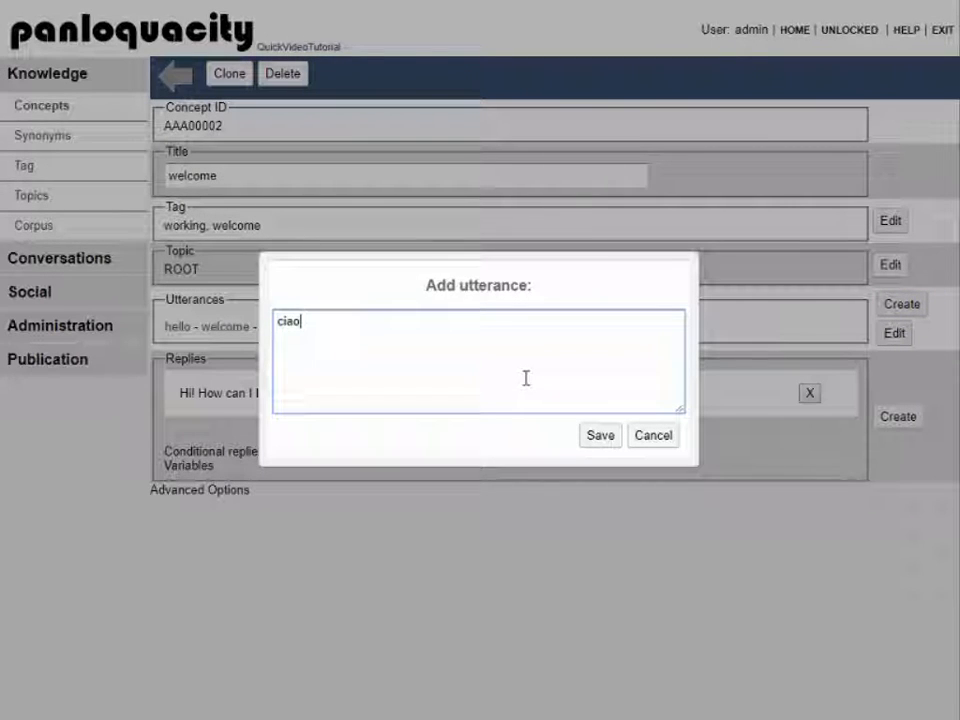
left_click(596, 437)
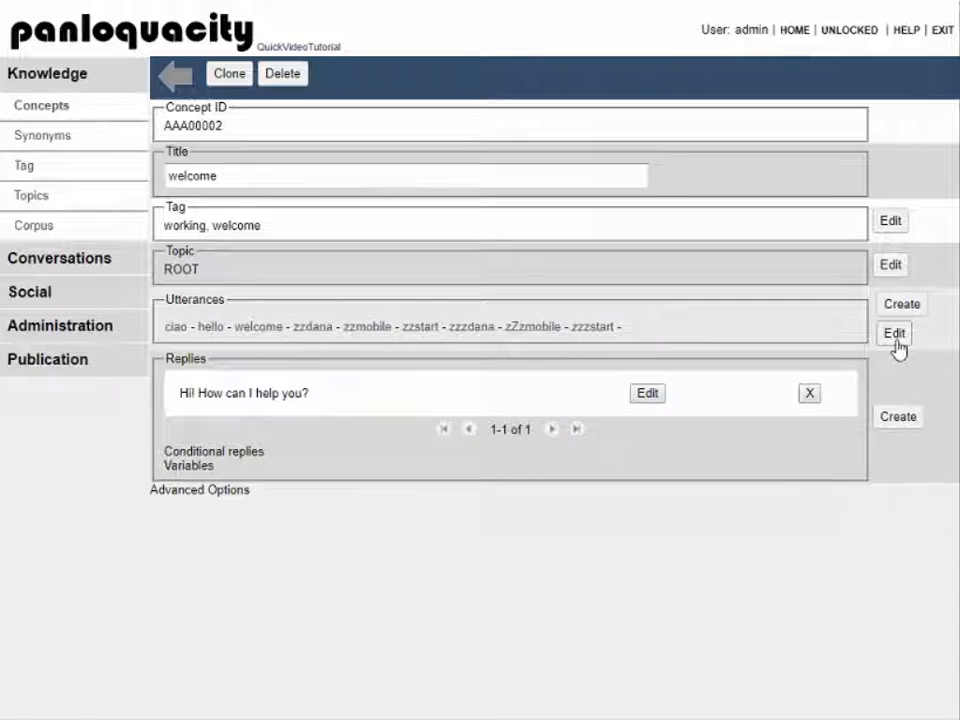
Step: Delete the old test utterances from zzdana onward in the utterance list text editor
left_click(895, 336)
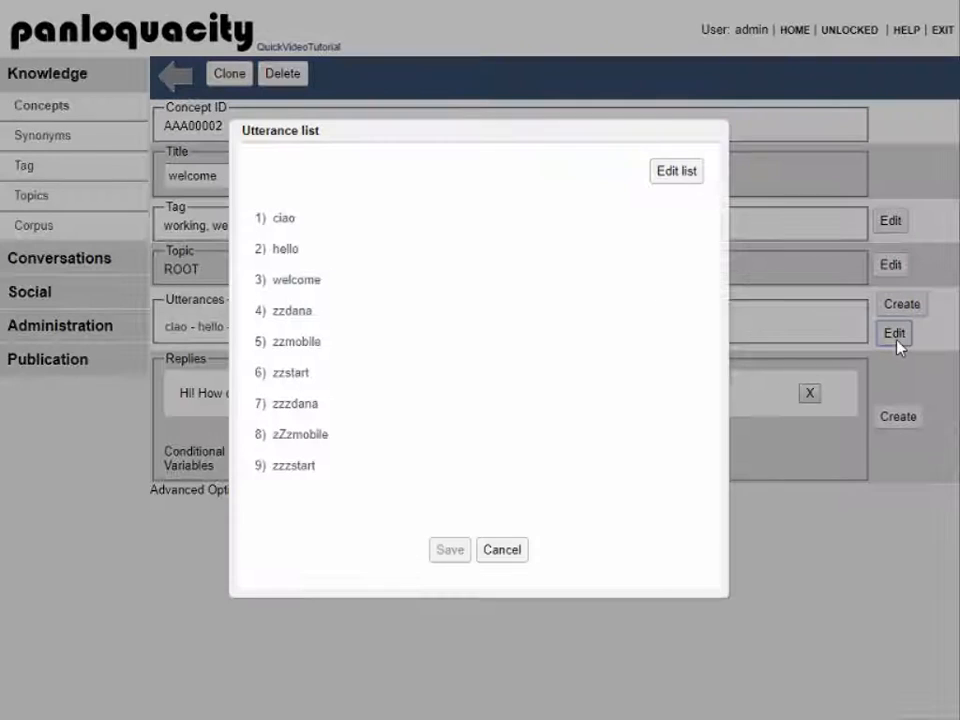
left_click(680, 179)
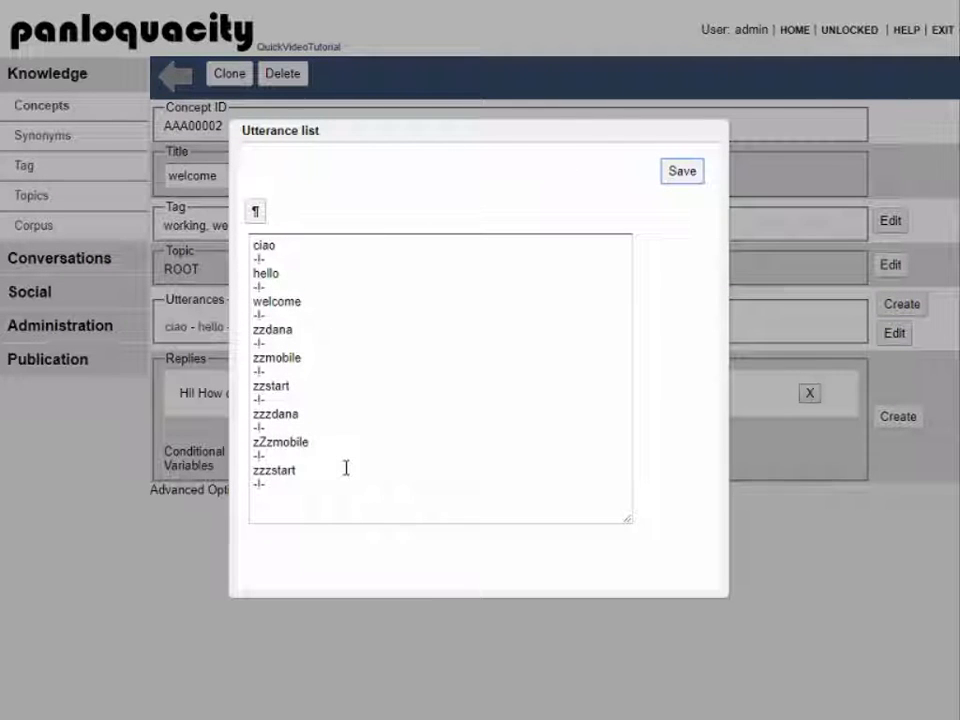
left_click_drag(285, 486, 242, 342)
key("Delete")
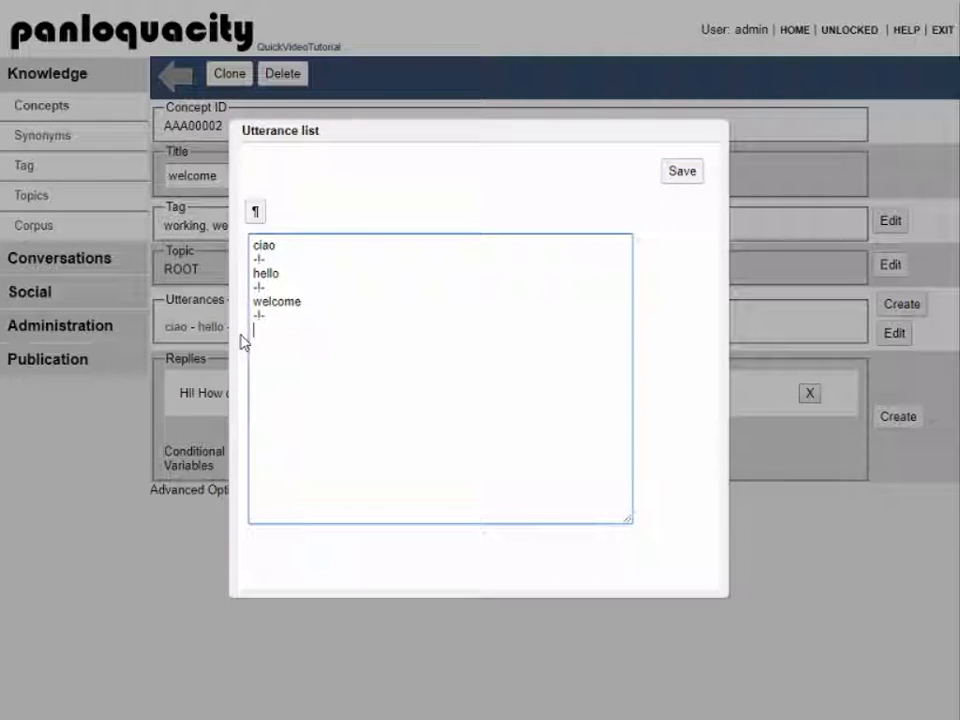
Step: Add a '-l-' separator and 'good afternoon' line, then save the utterance list
type("good morning")
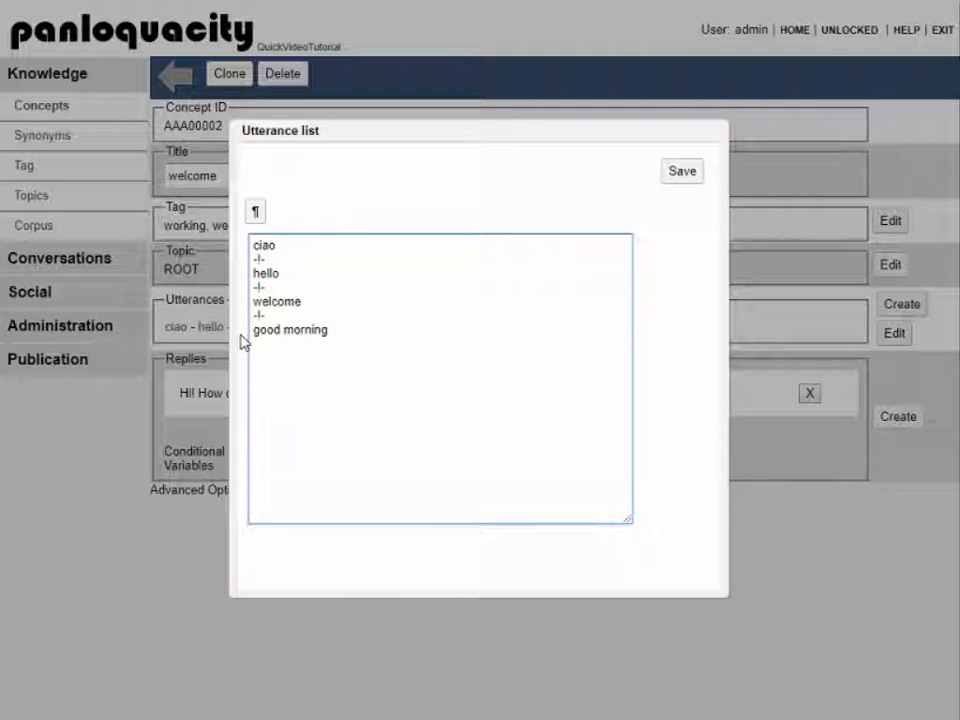
left_click(255, 213)
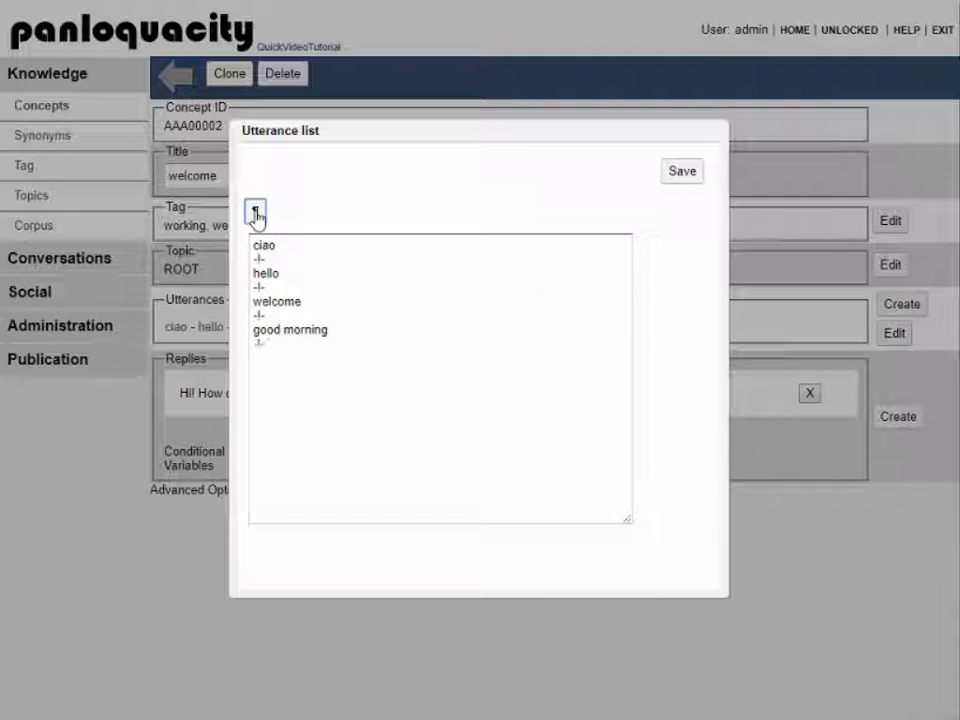
left_click(293, 345)
key("Return")
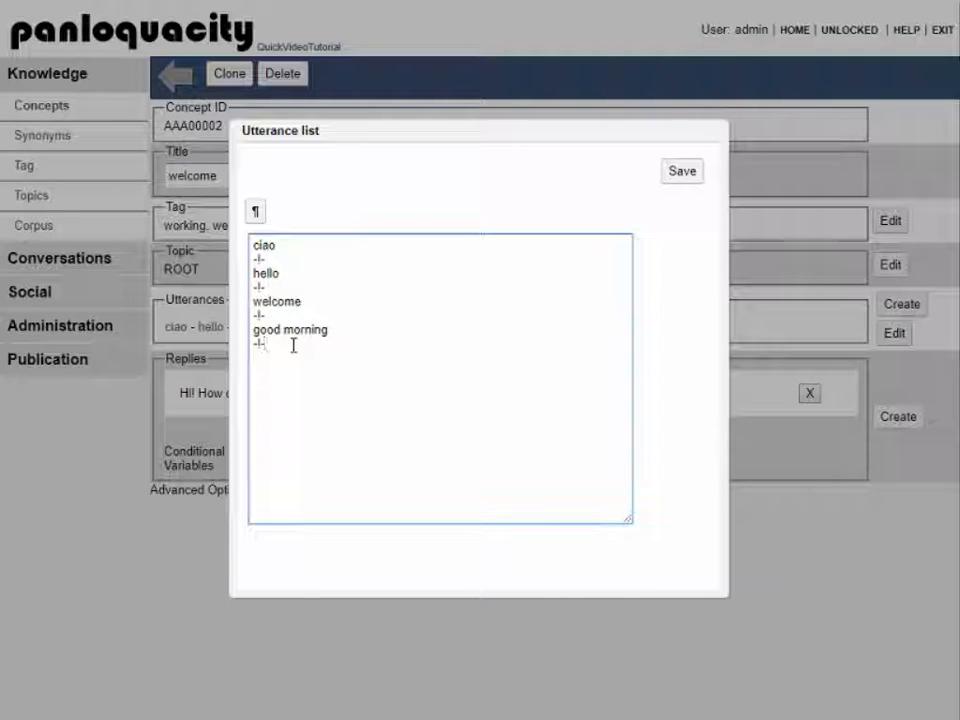
type("good afternoon")
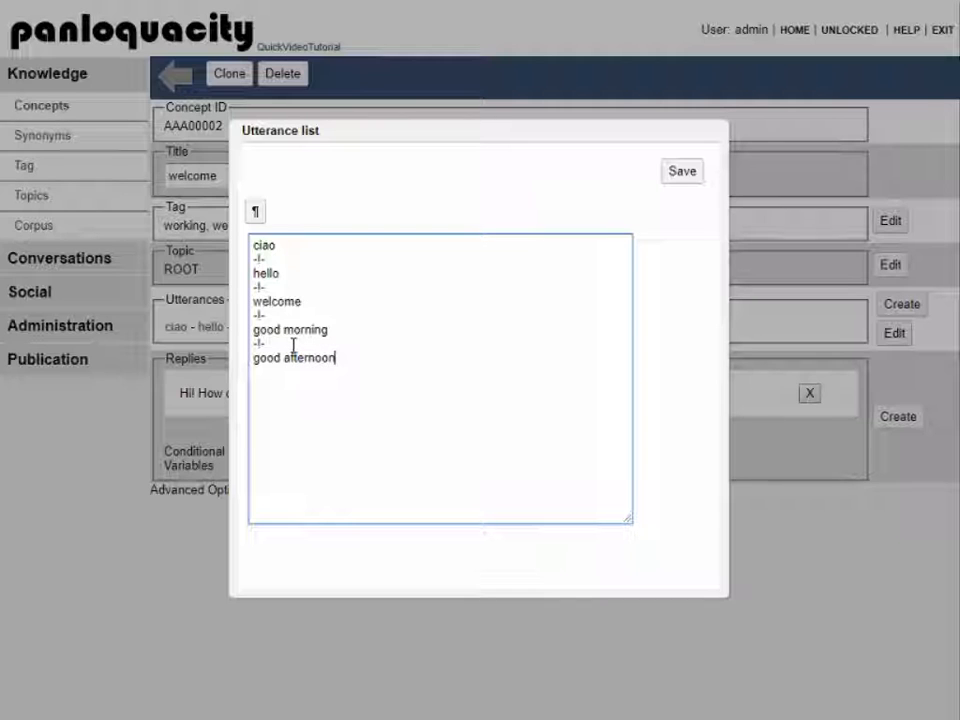
left_click(674, 178)
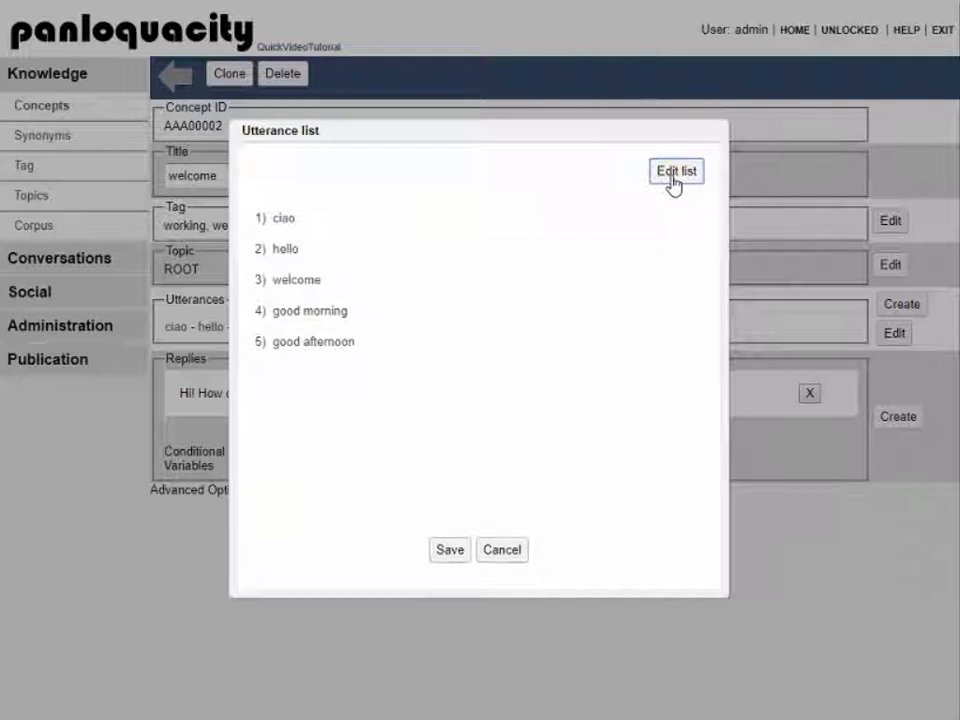
left_click(445, 552)
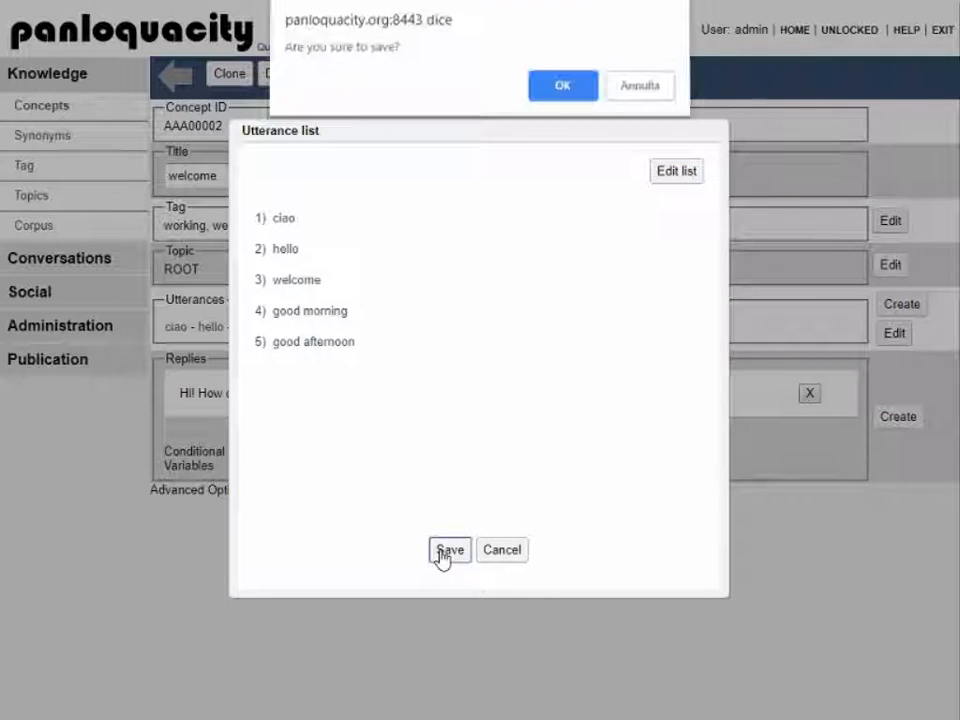
left_click(561, 92)
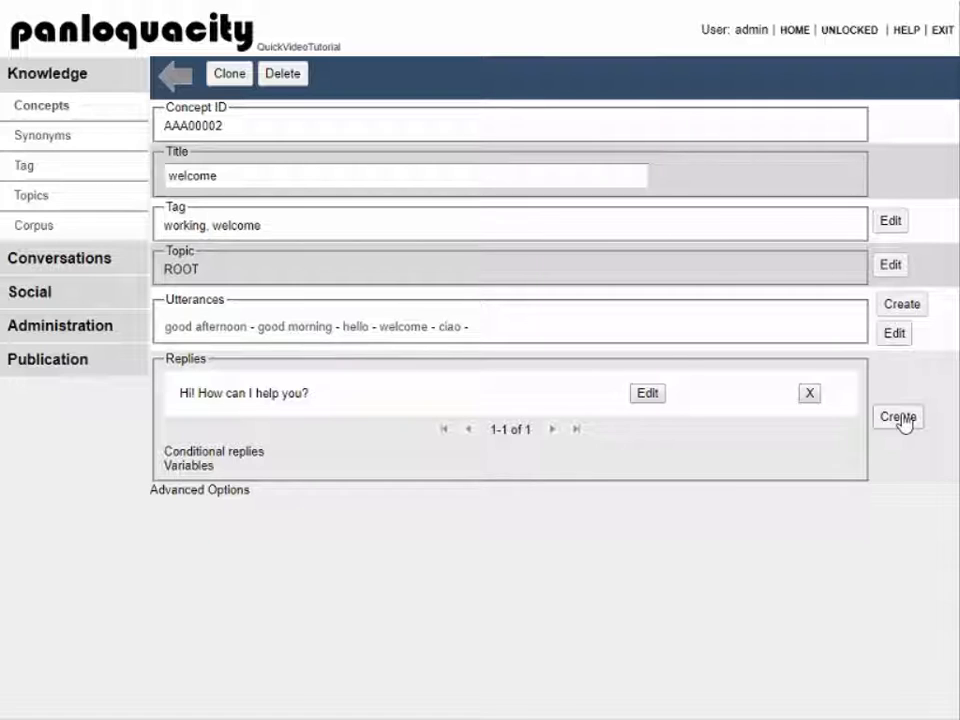
Step: Add a Simple reply with the text 'Hi Human!' to the welcome concept
left_click(900, 419)
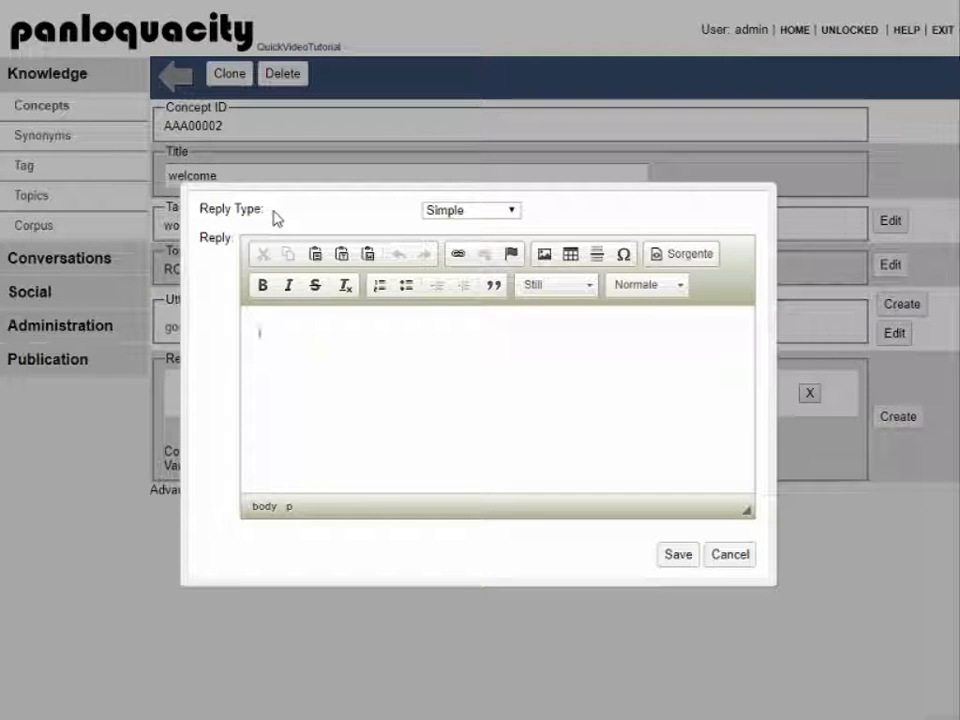
left_click(474, 214)
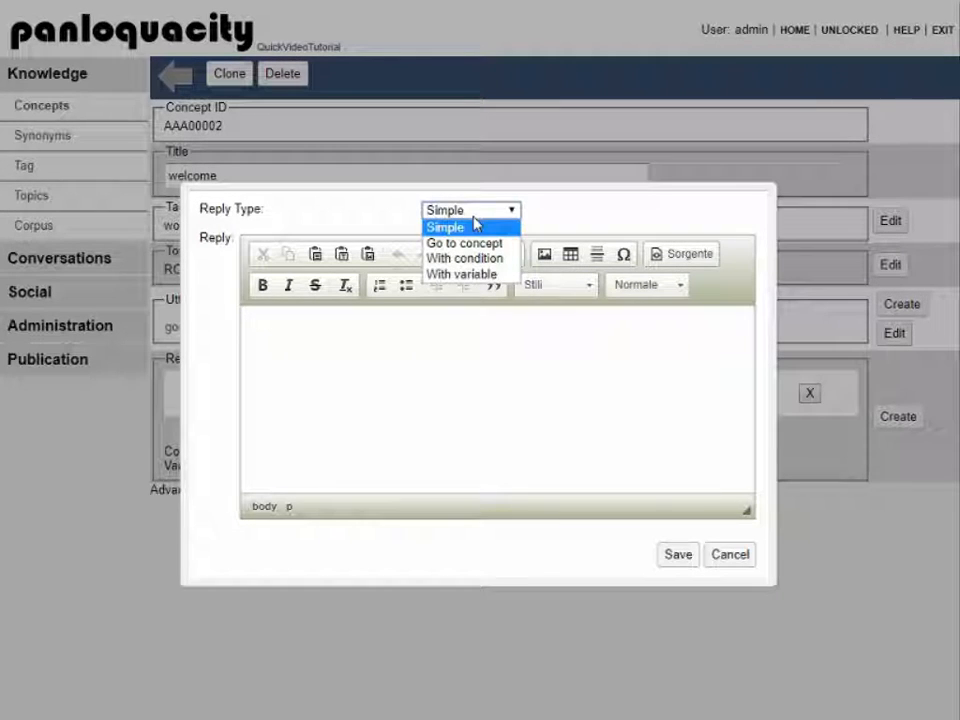
left_click(580, 222)
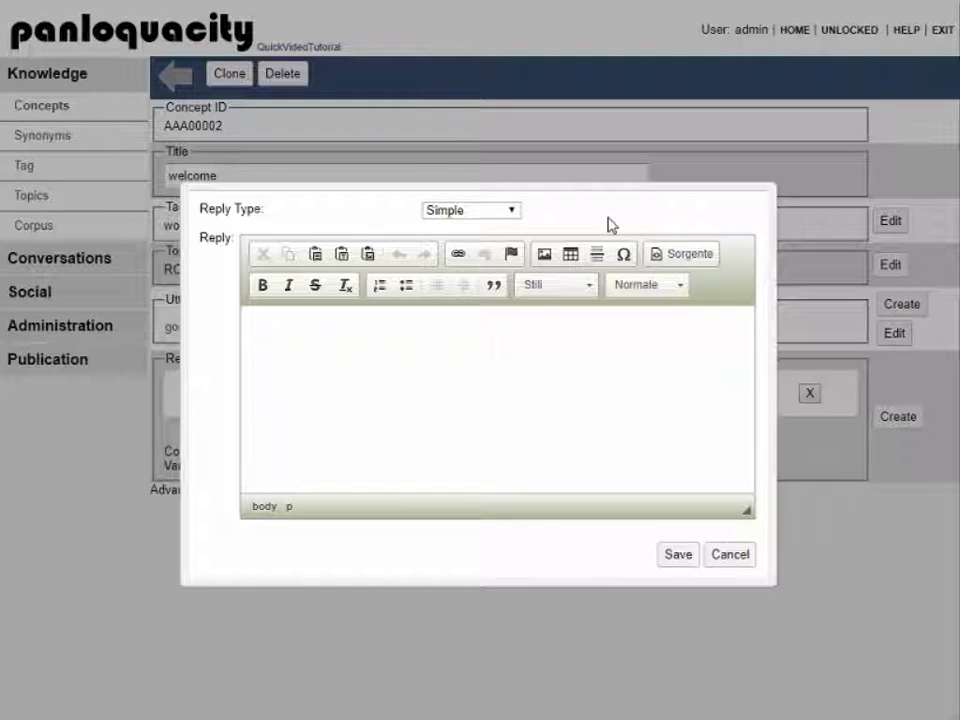
left_click(666, 256)
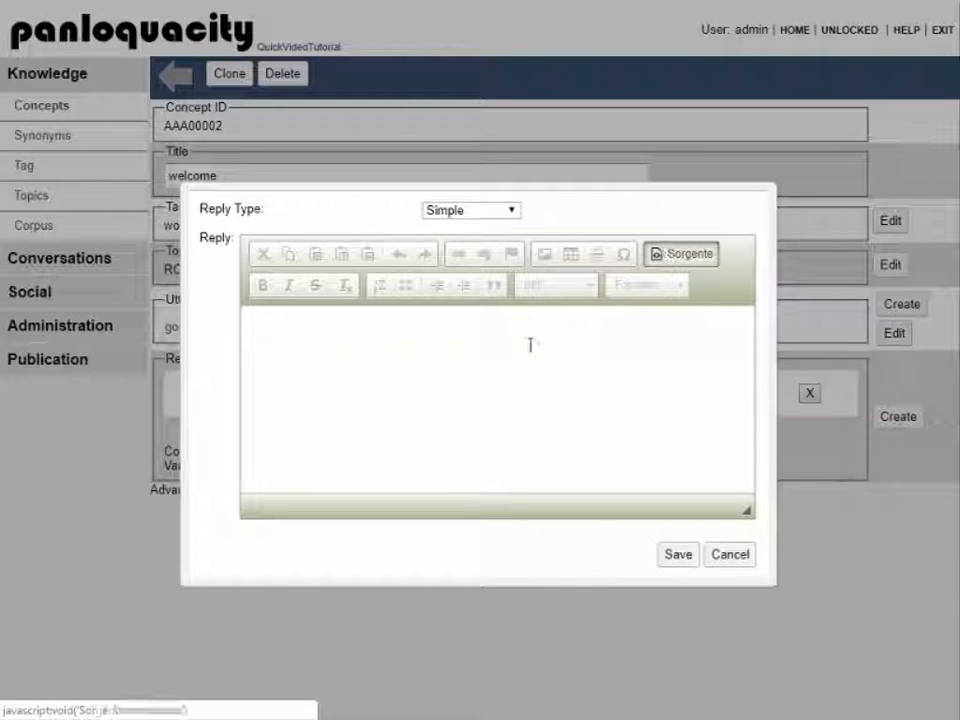
left_click(510, 347)
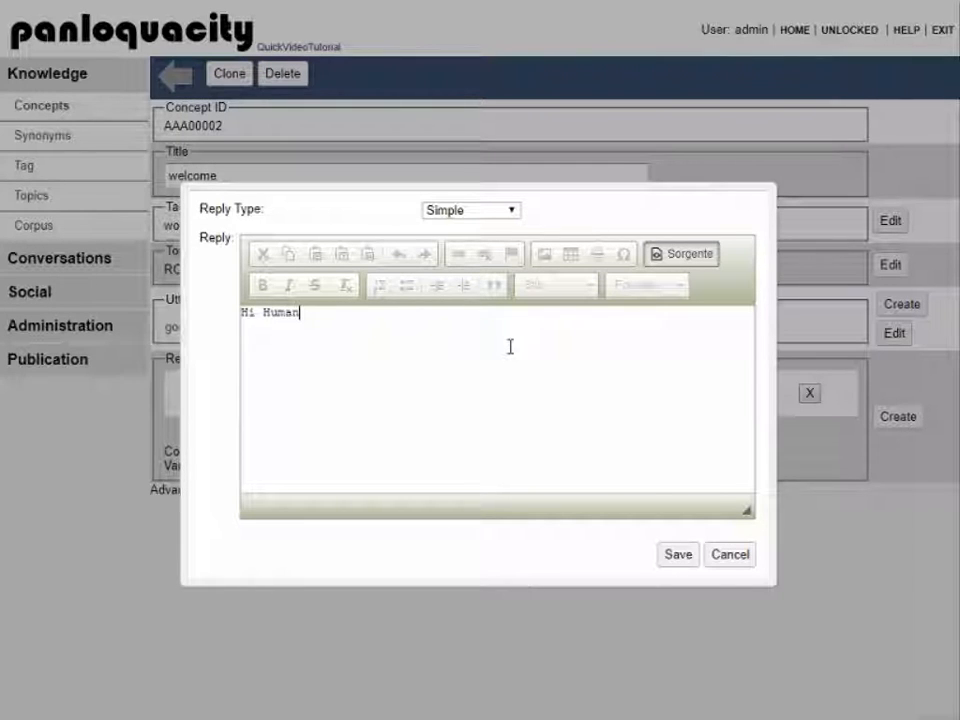
type("Hi Human!")
left_click(677, 558)
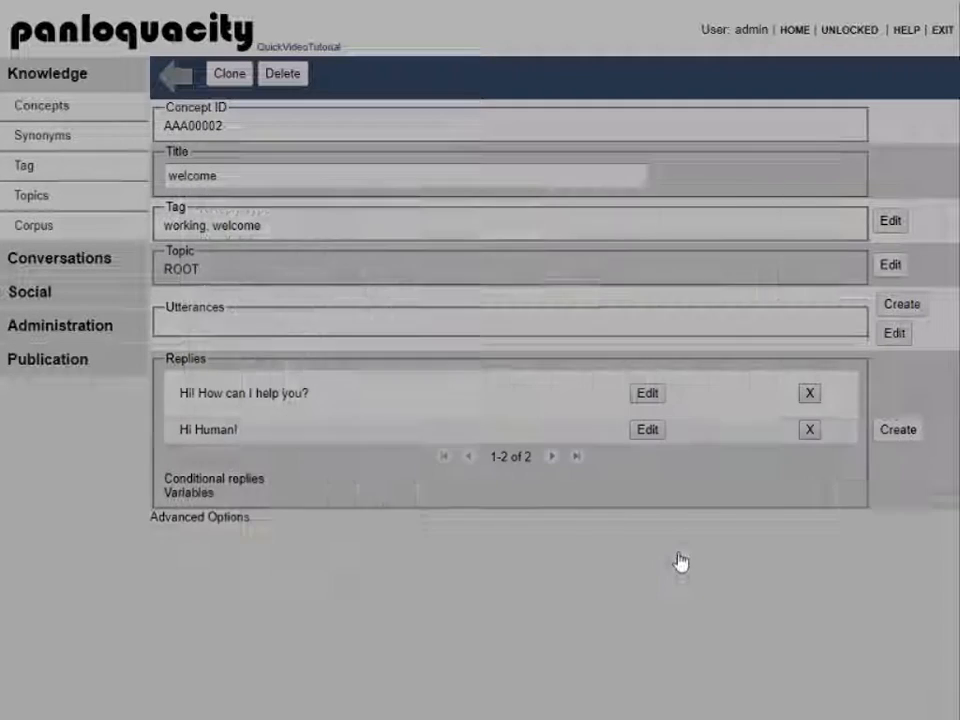
Step: Create another welcome reply with the text 'Hello my dear human!'
left_click(896, 436)
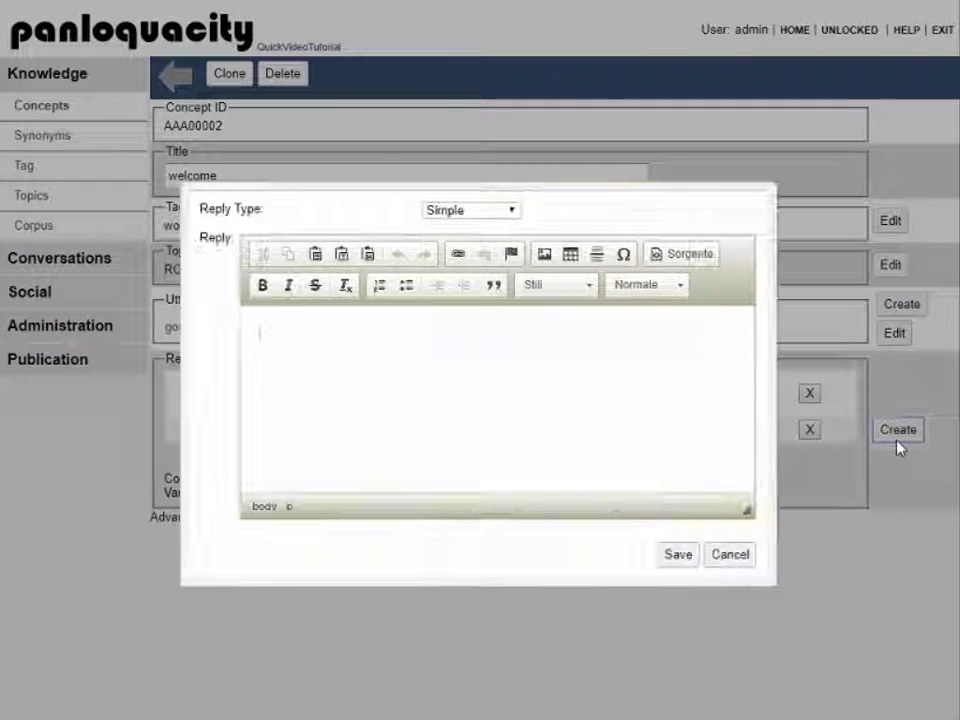
left_click(690, 254)
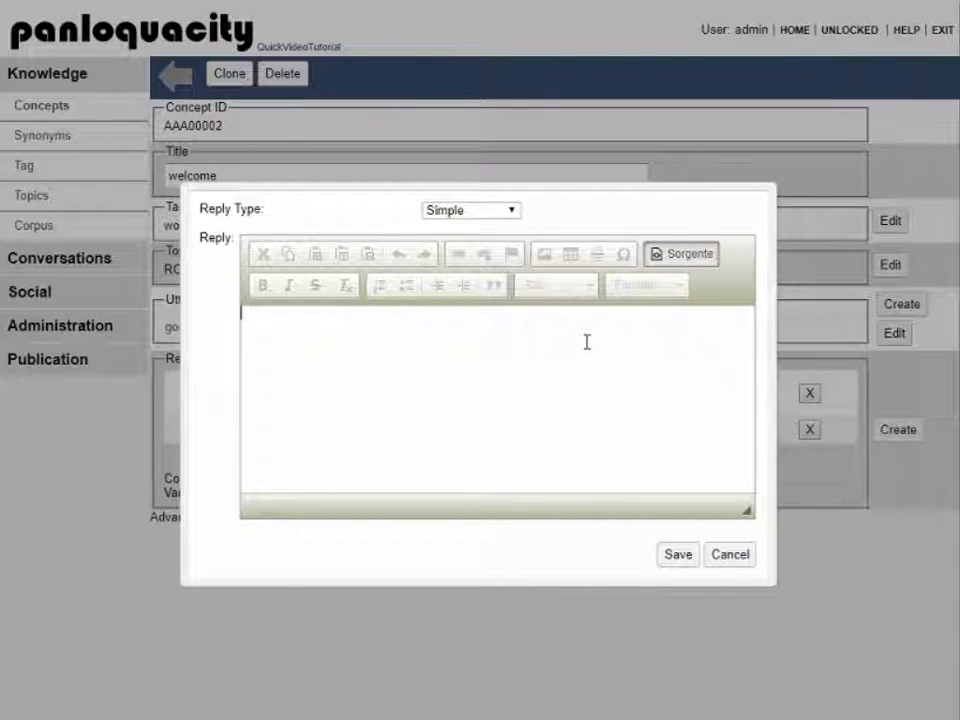
type("Hello my dear")
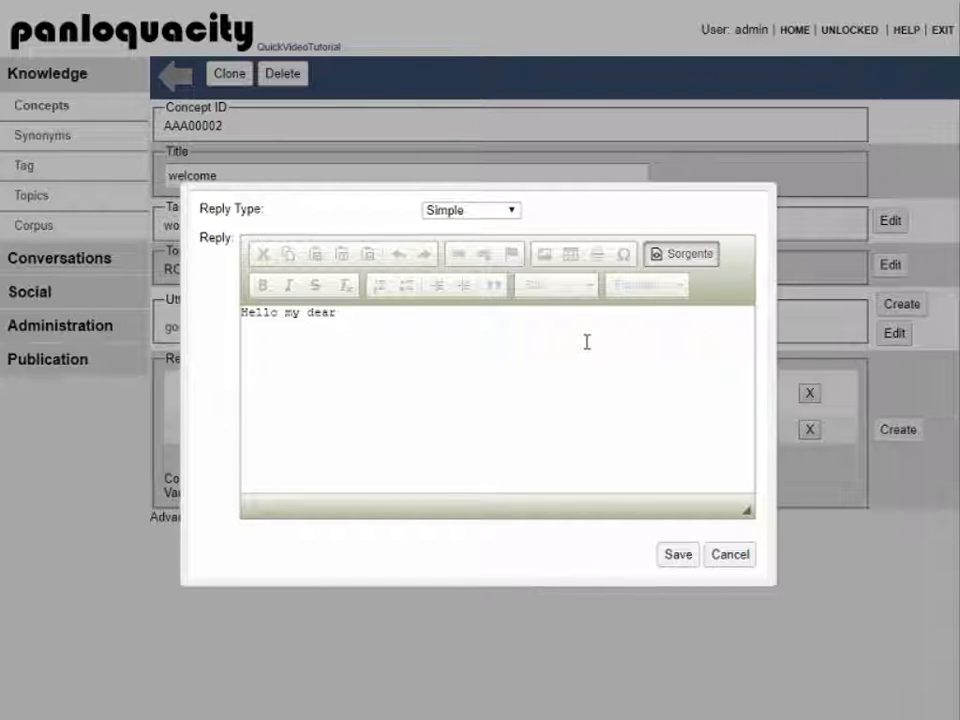
type(" human!")
left_click(676, 558)
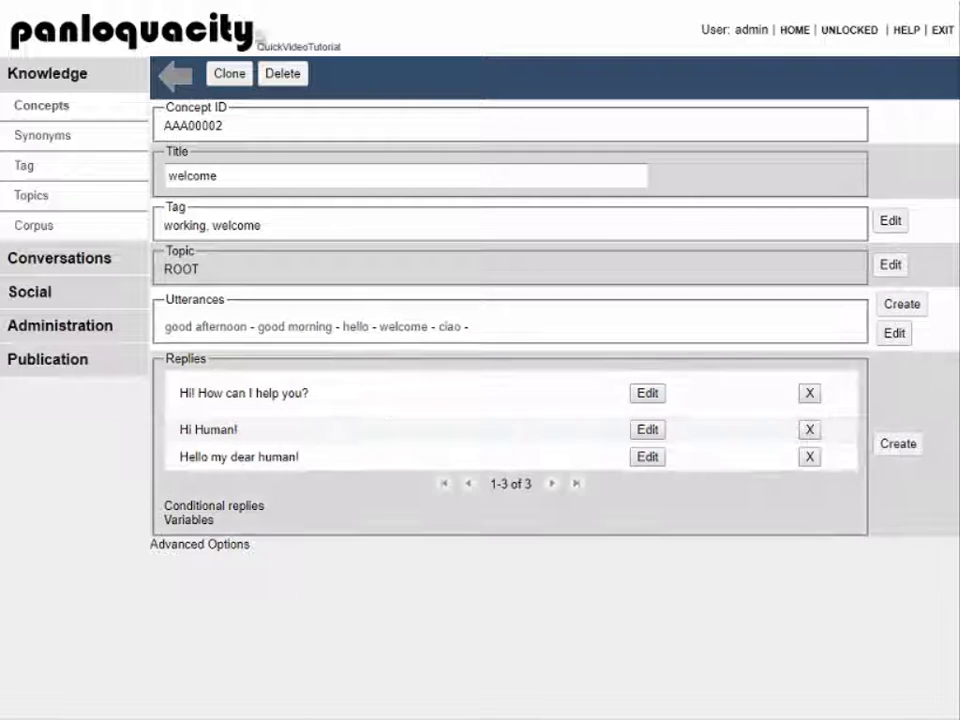
Step: Go back to the Concepts list and open Generic No Answer concept AAA00001 to add a reply
left_click(182, 72)
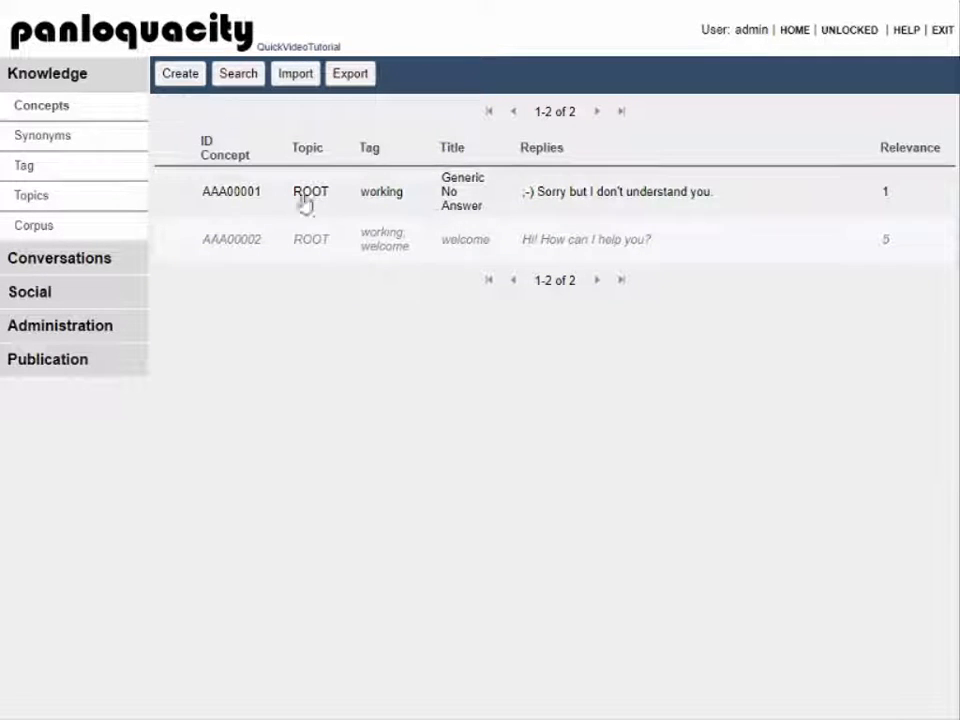
left_click(535, 210)
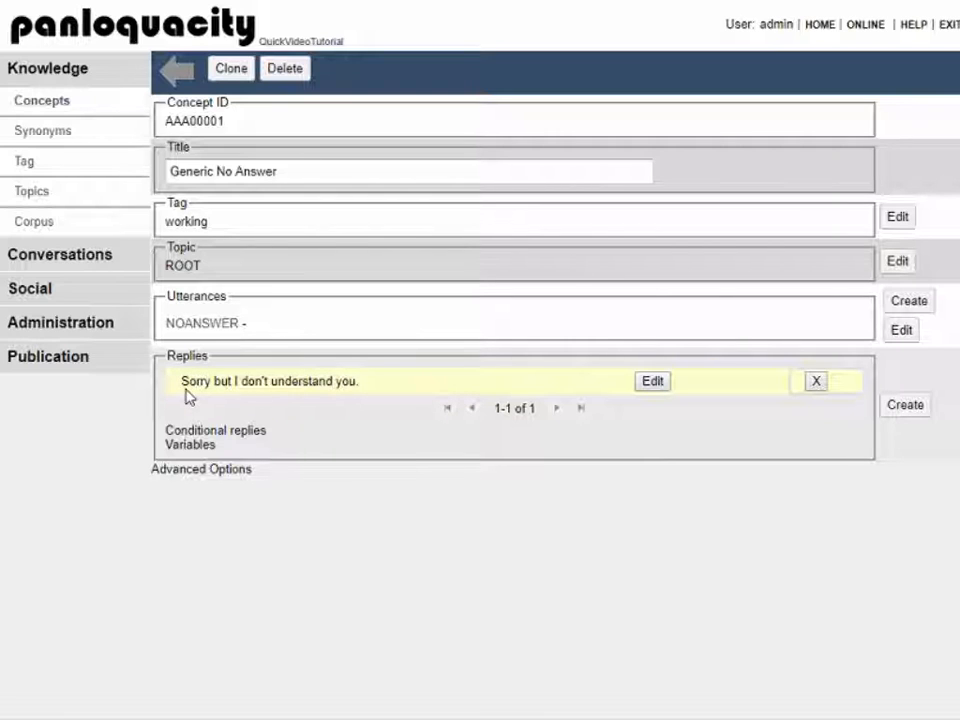
left_click(913, 405)
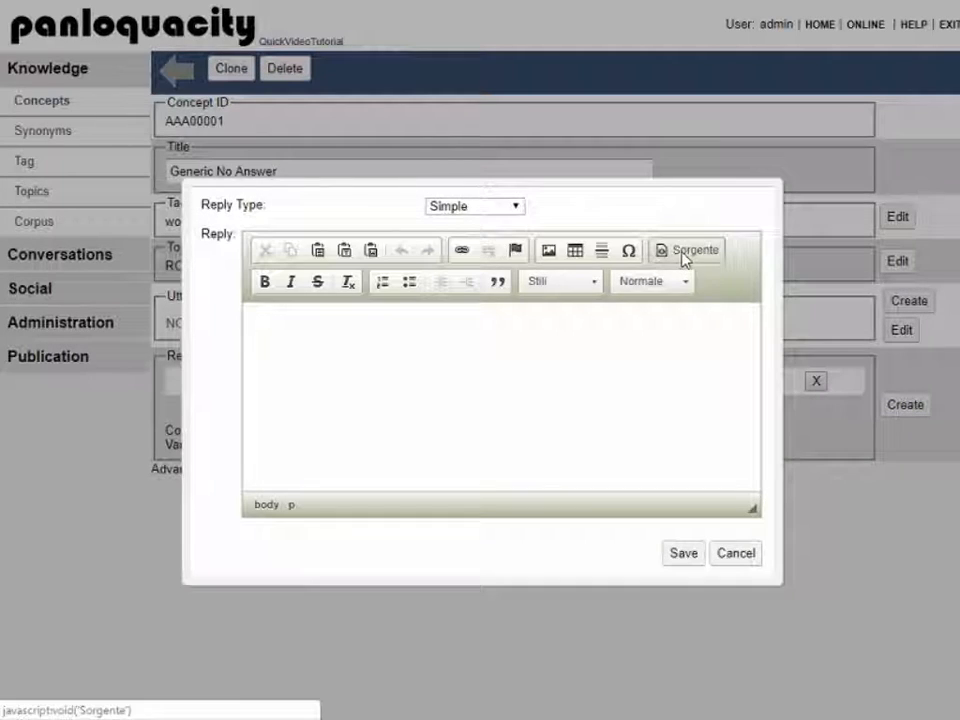
Step: In the source-mode reply editor, enter 'Please use other words.' and save it
left_click(684, 252)
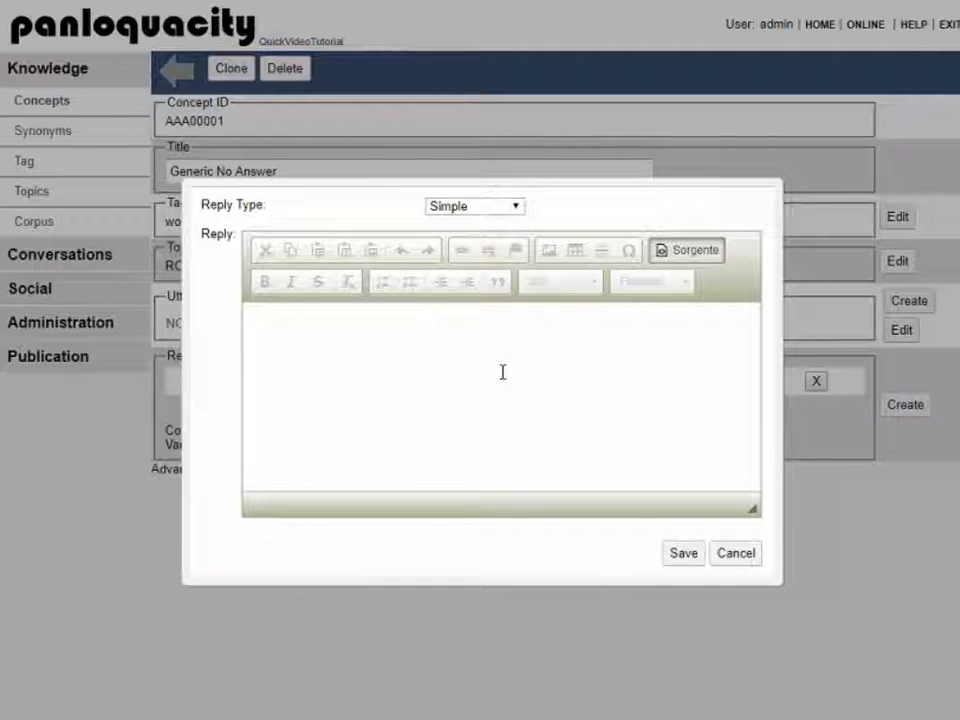
type("Please use oth")
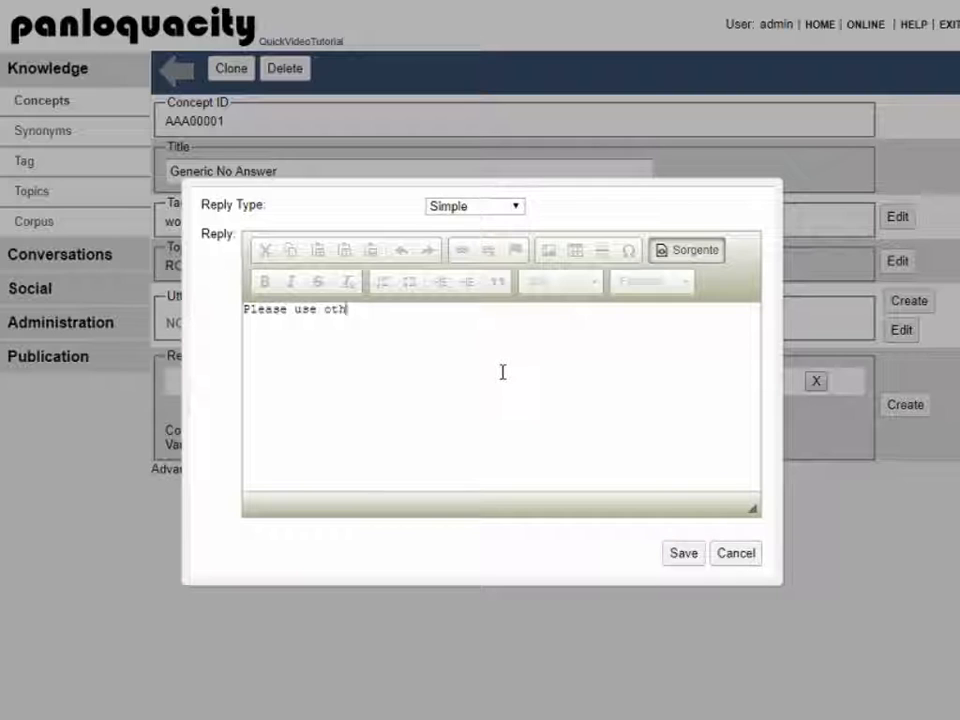
type("er words.")
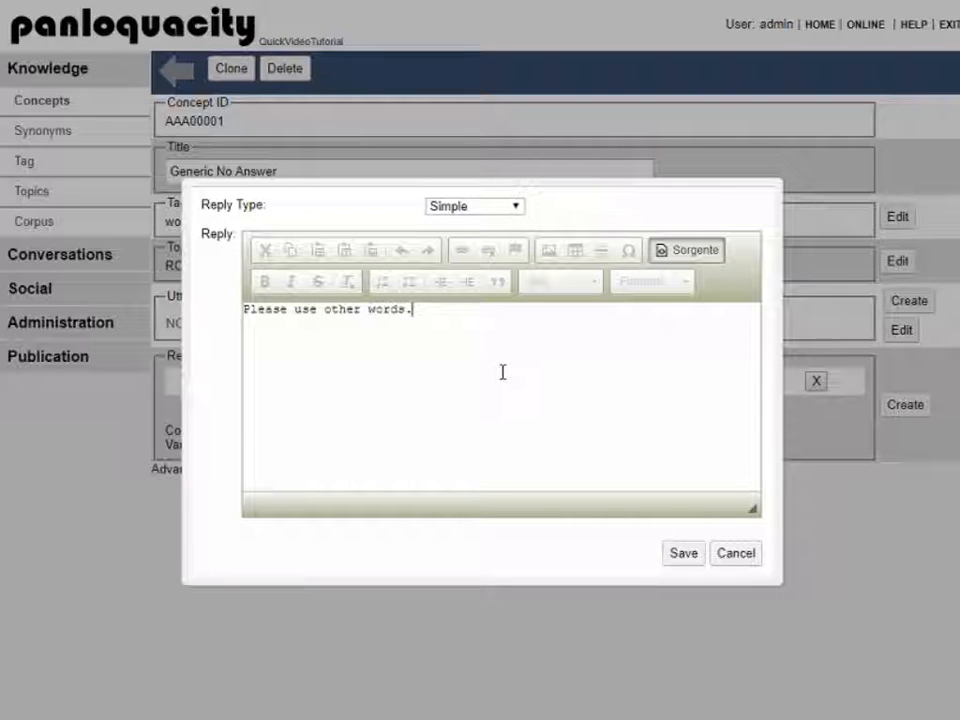
left_click(683, 556)
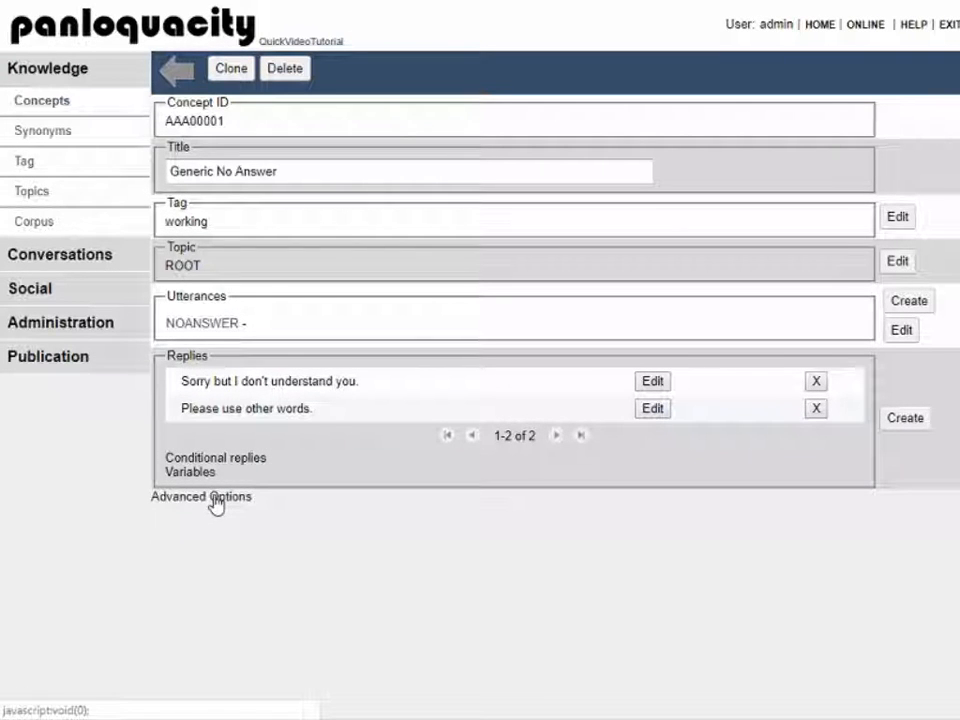
Step: Expand the concept's Advanced Options and scroll through its replies and notes
left_click(215, 500)
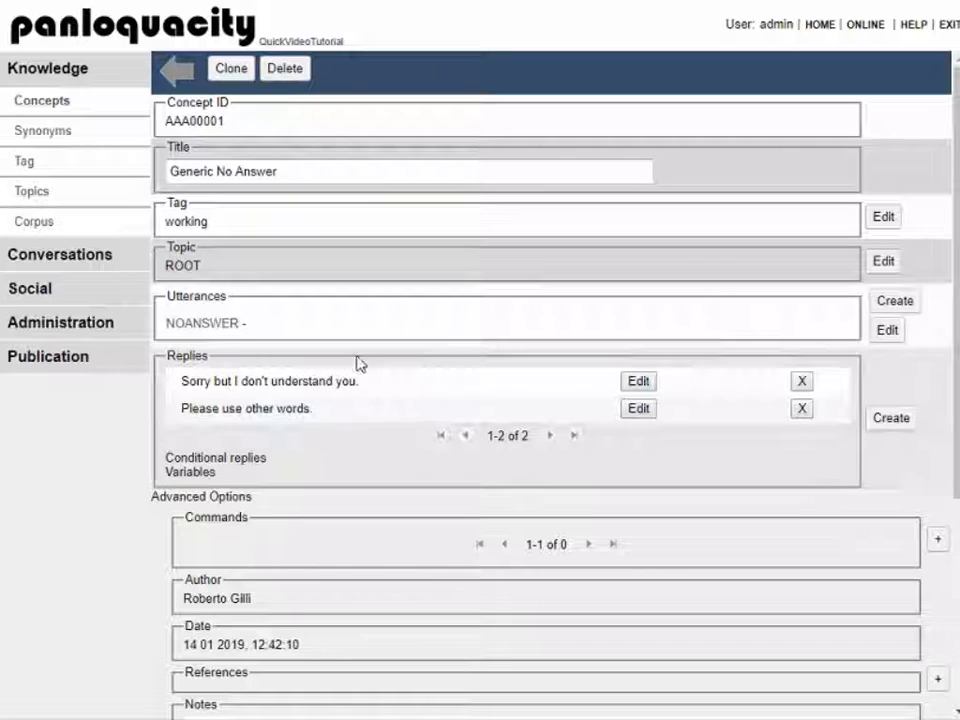
scroll(358, 364, "down", 3)
scroll(360, 364, "up", 3)
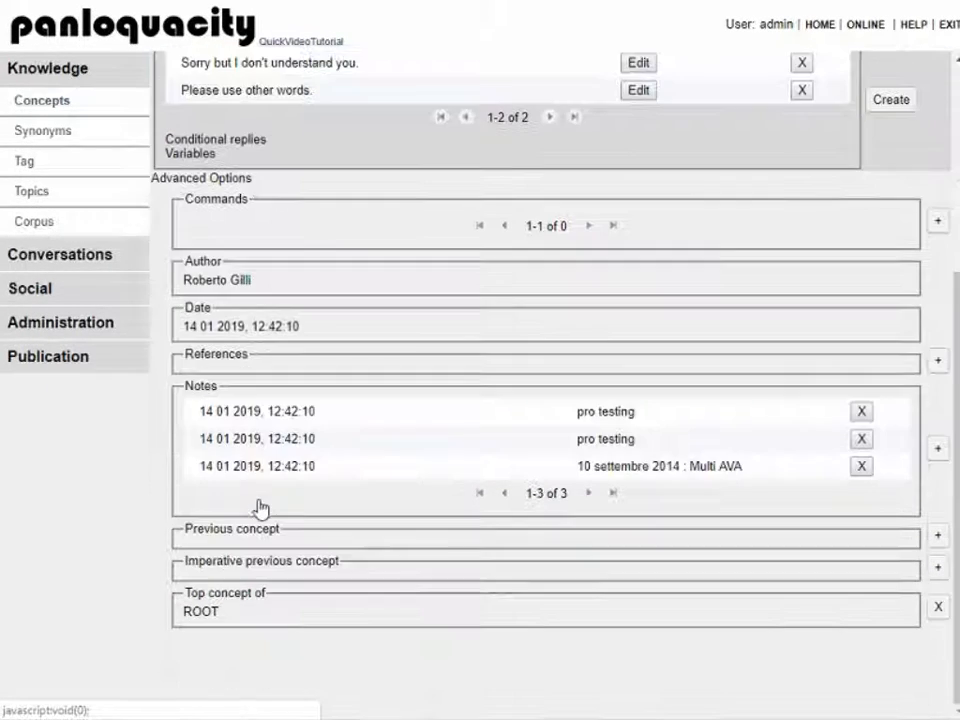
scroll(257, 507, "down", 3)
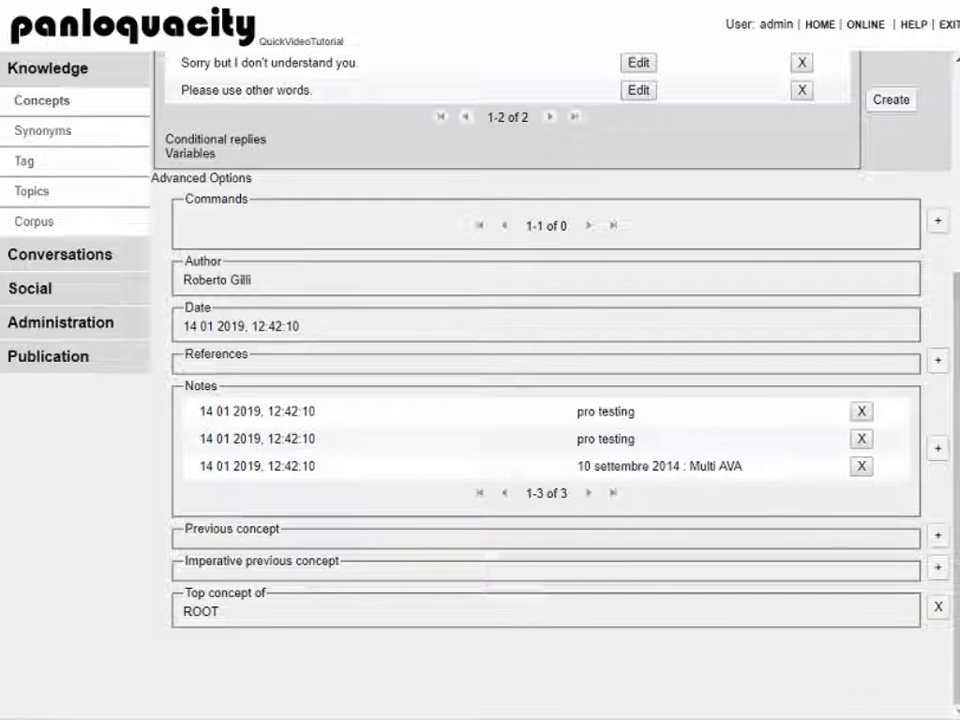
Step: Remove ROOT as the top concept, then set it back and confirm
left_click(936, 610)
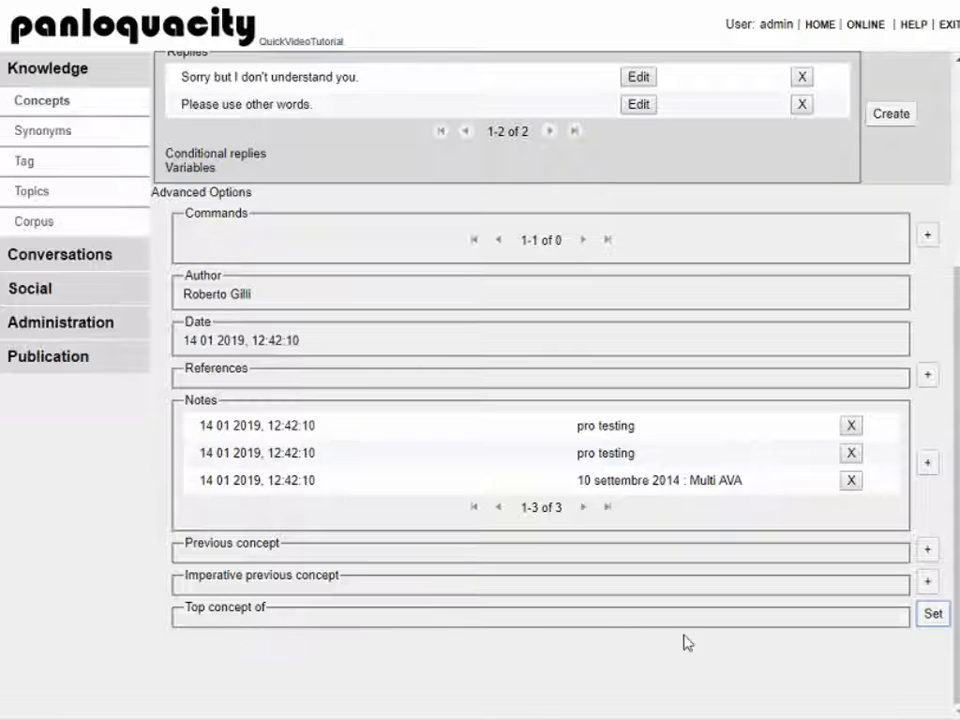
left_click(930, 616)
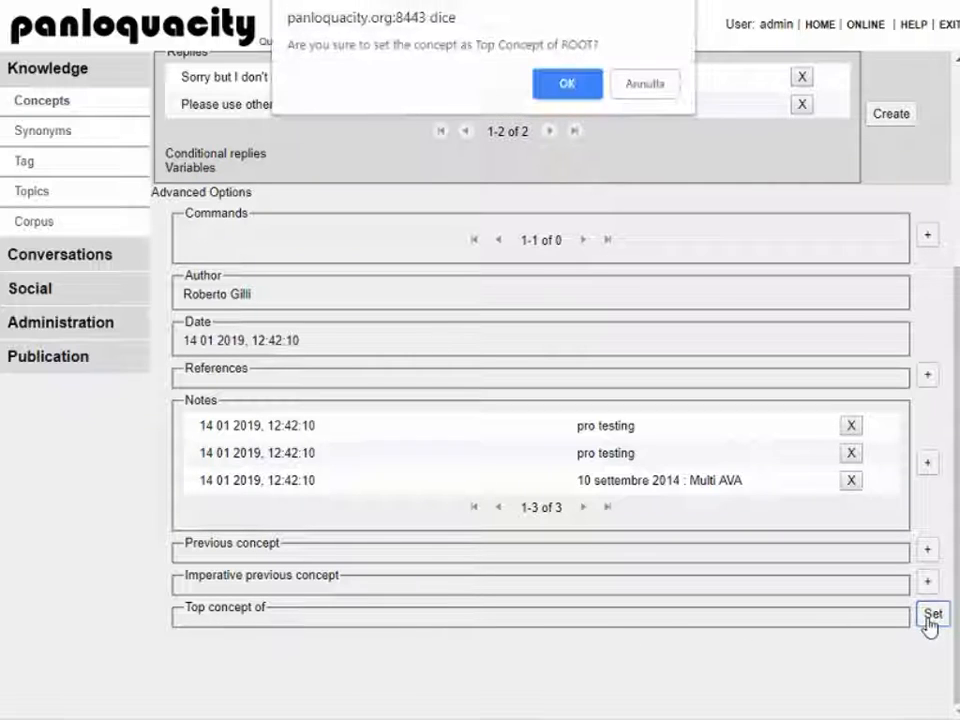
left_click(567, 84)
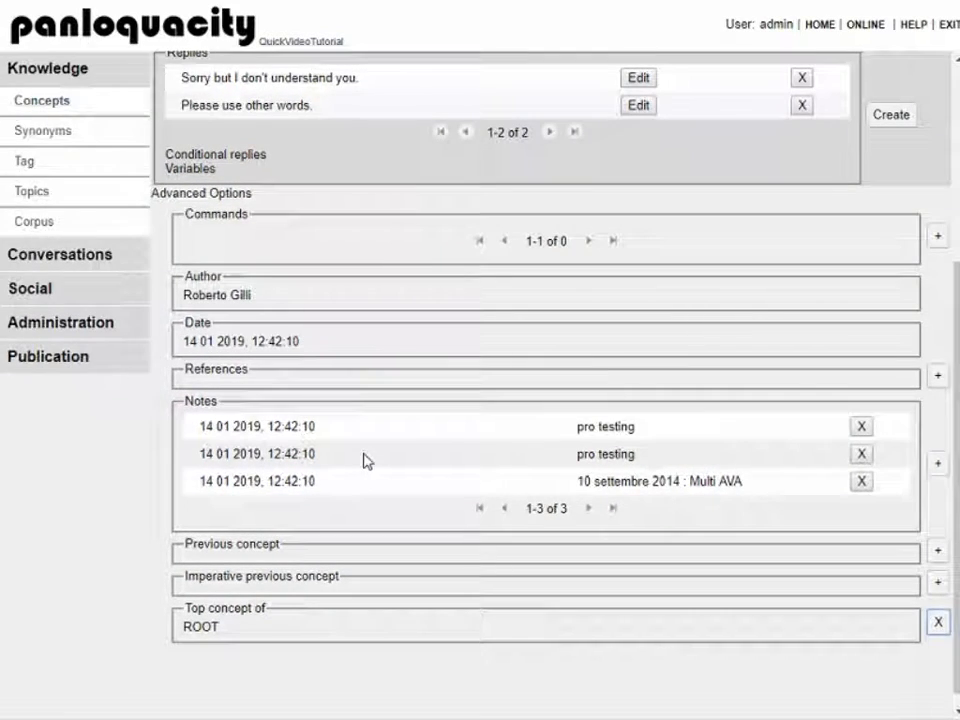
scroll(363, 460, "up", 4)
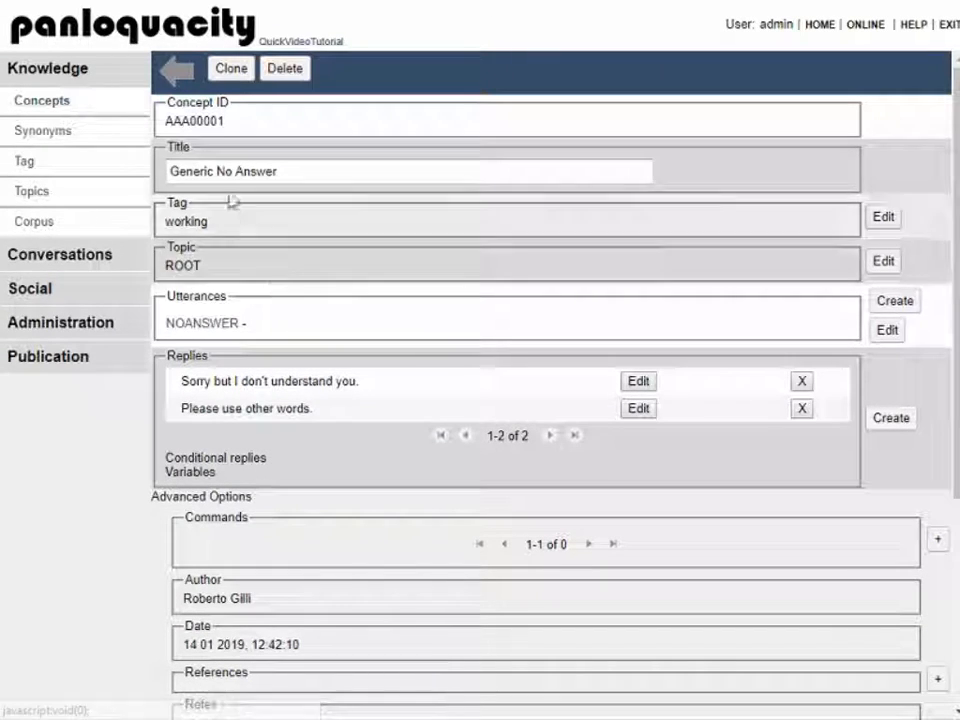
scroll(332, 527, "down", 3)
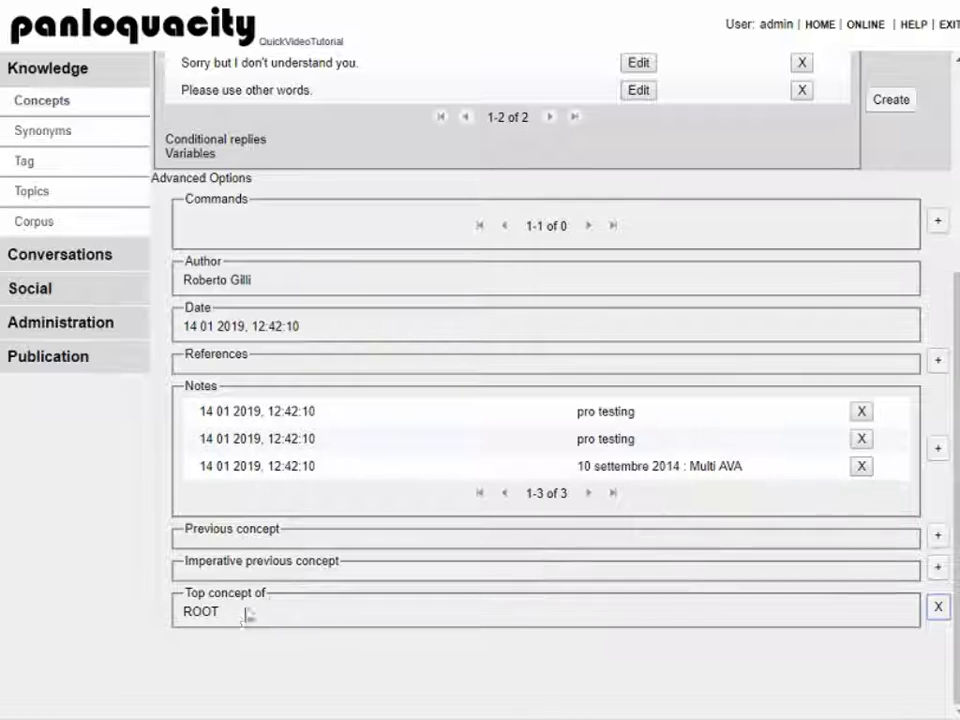
scroll(390, 528, "up", 3)
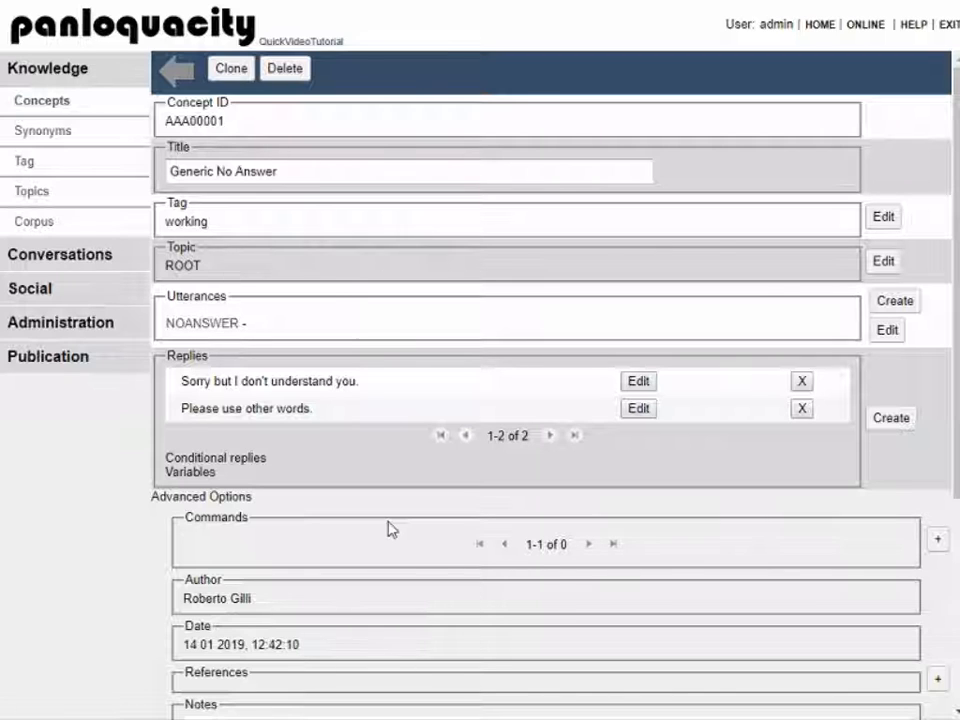
Step: Create and save a synonym entry mapping word 'helo' to 'hello'
left_click(174, 70)
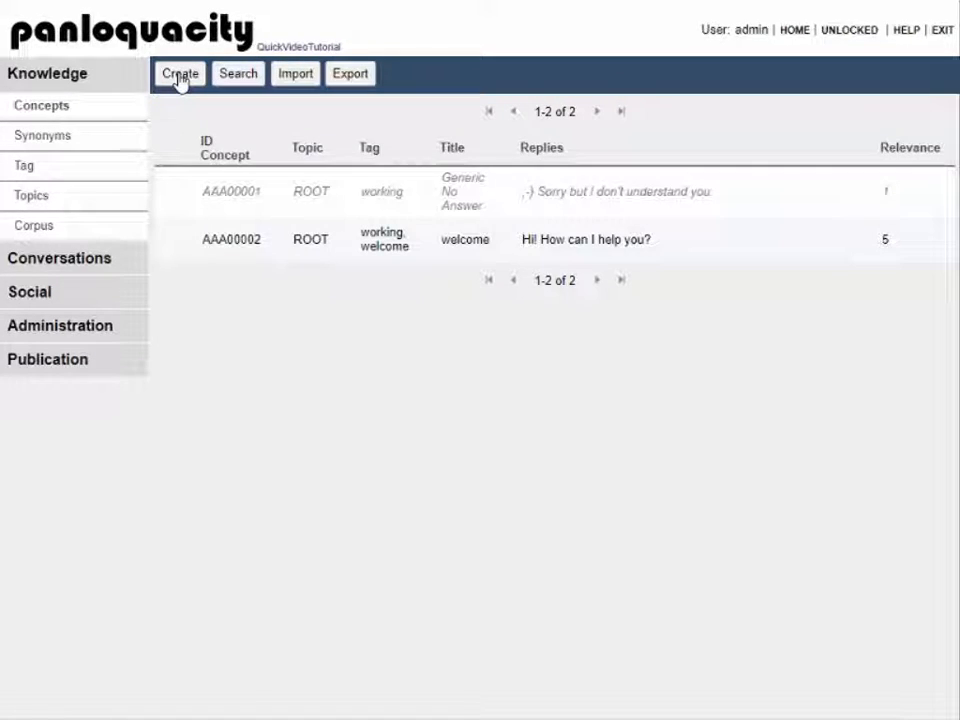
left_click(63, 143)
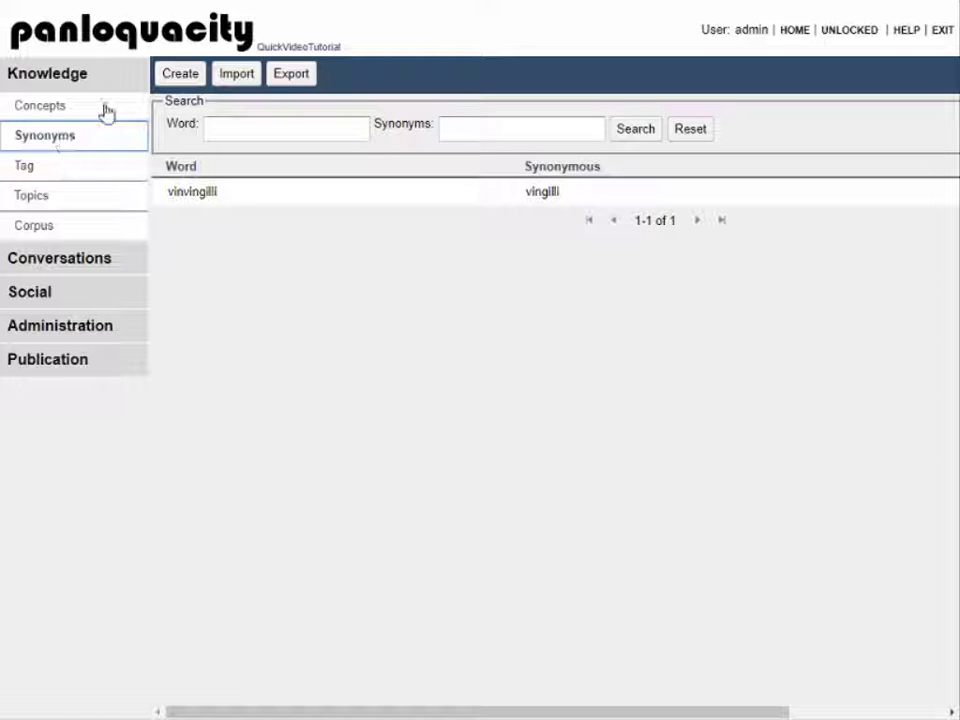
left_click(180, 77)
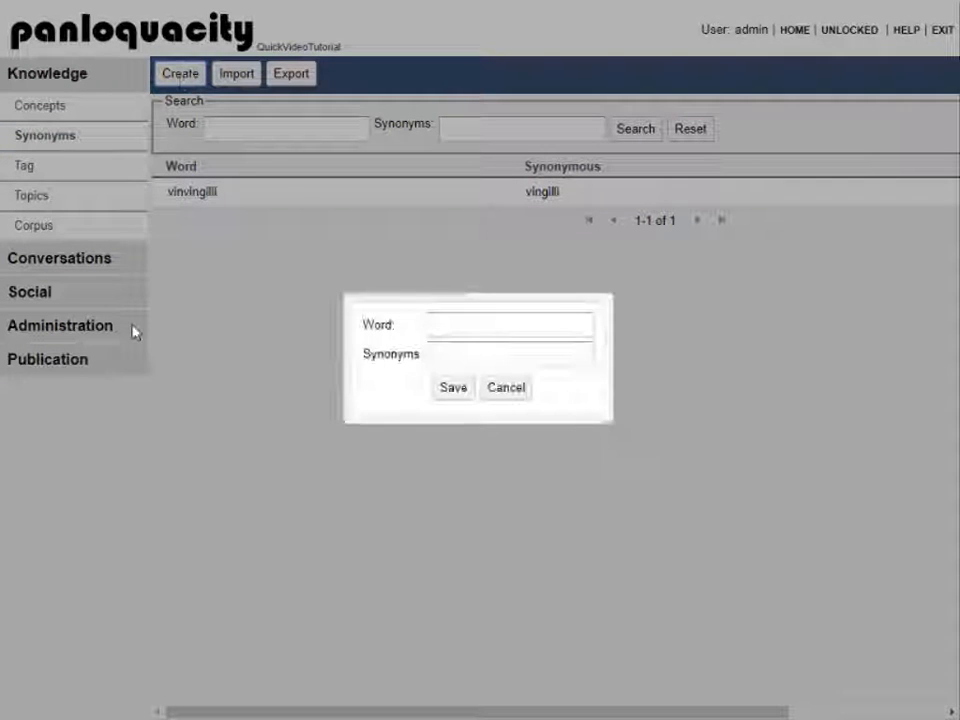
left_click(471, 326)
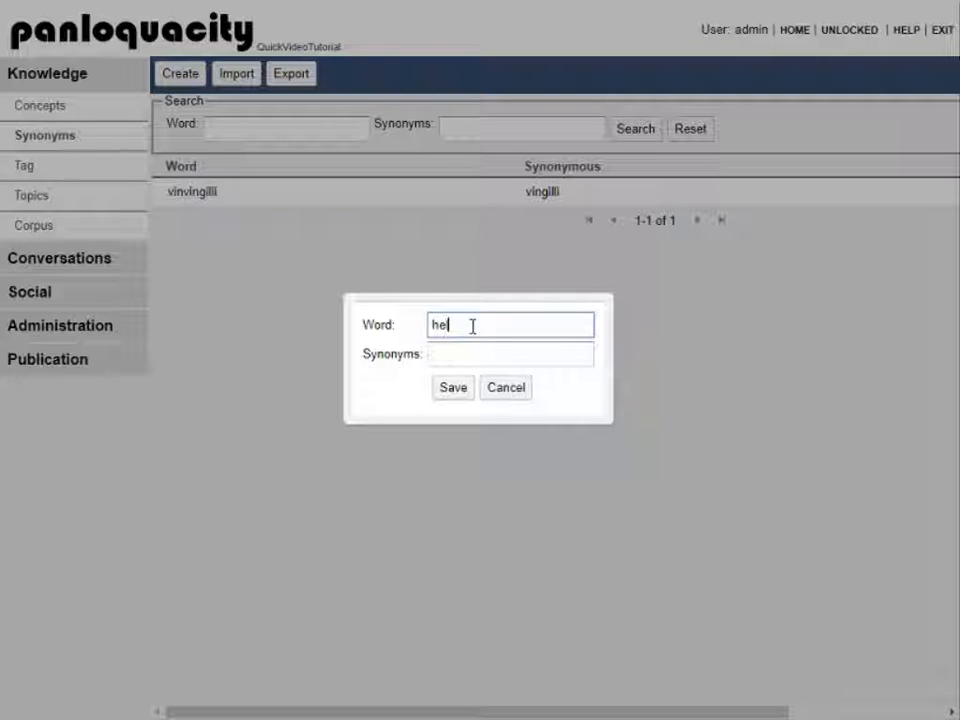
key("Tab")
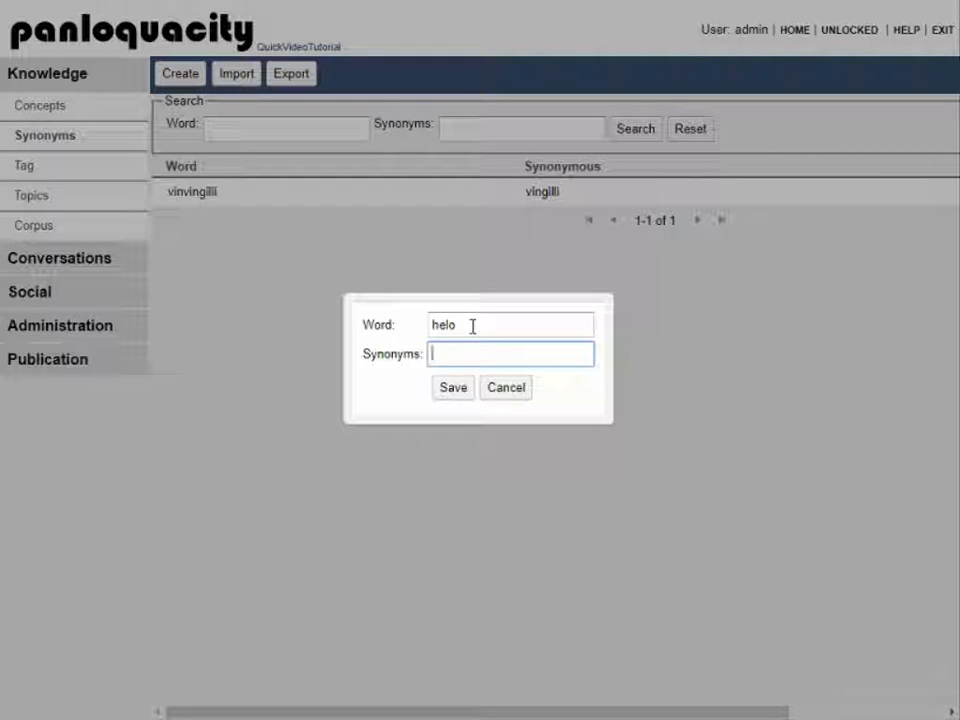
left_click(455, 390)
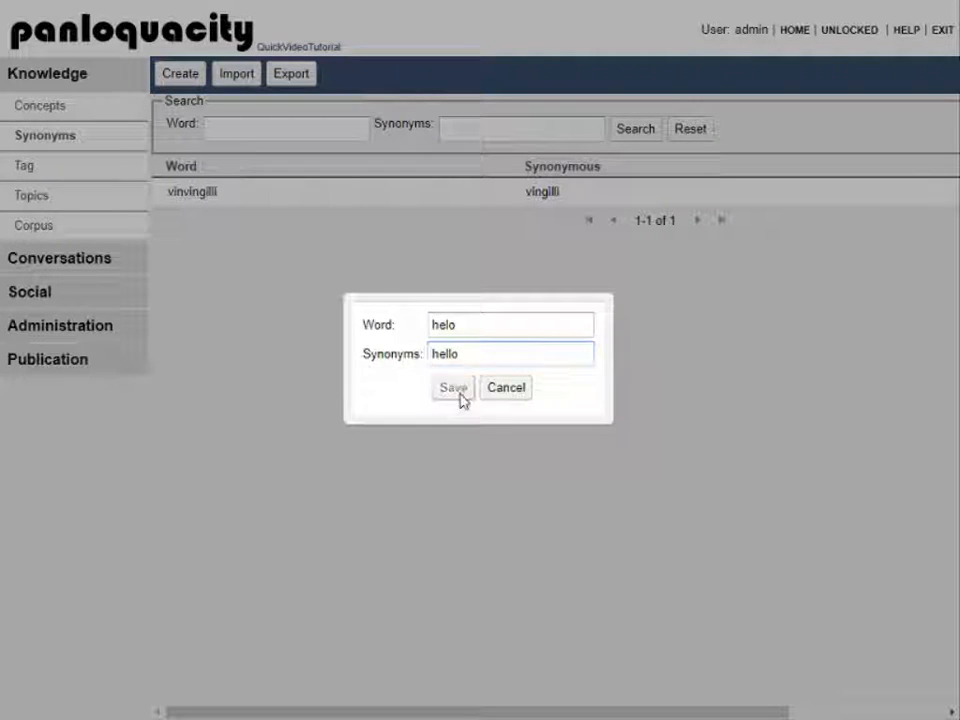
Step: On the Conversations > Dialogue page, ask 'hello', then replace it with 'hello man'
left_click(45, 168)
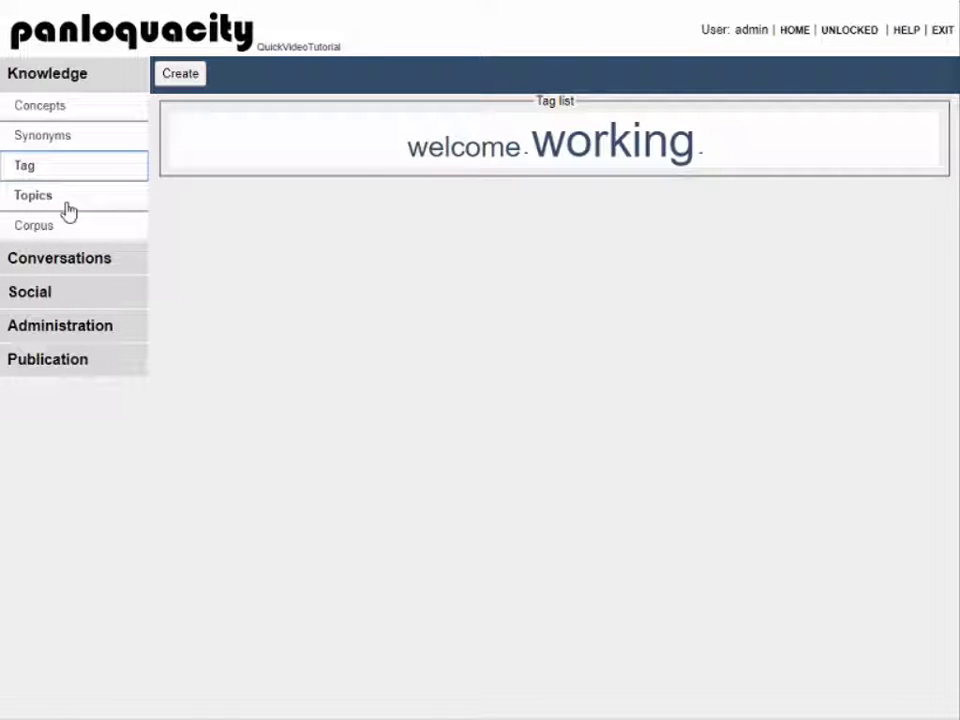
left_click(82, 262)
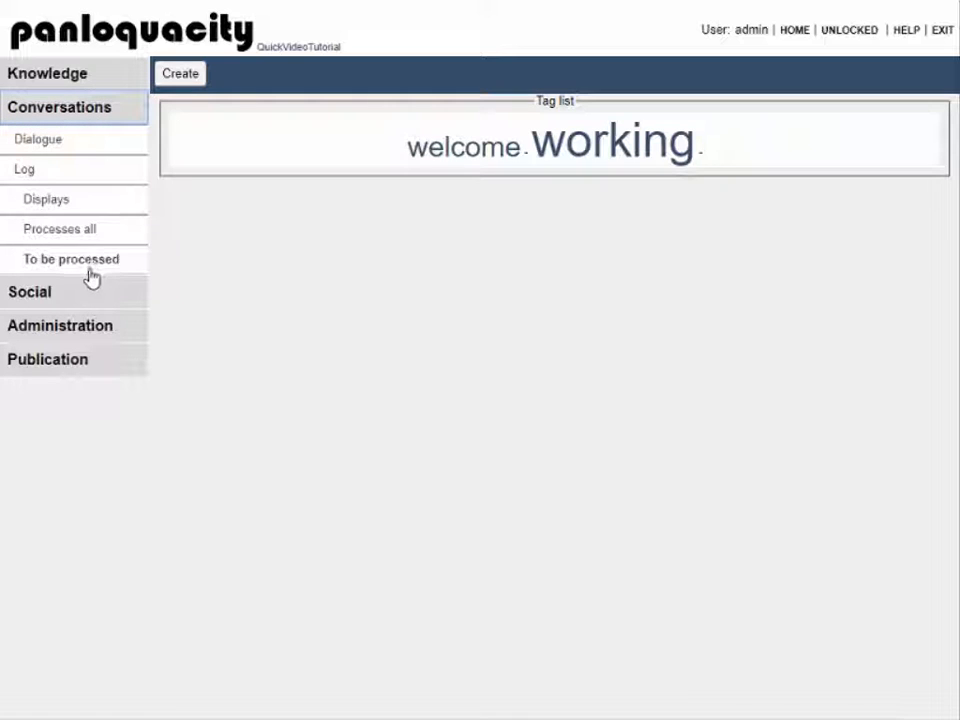
left_click(87, 147)
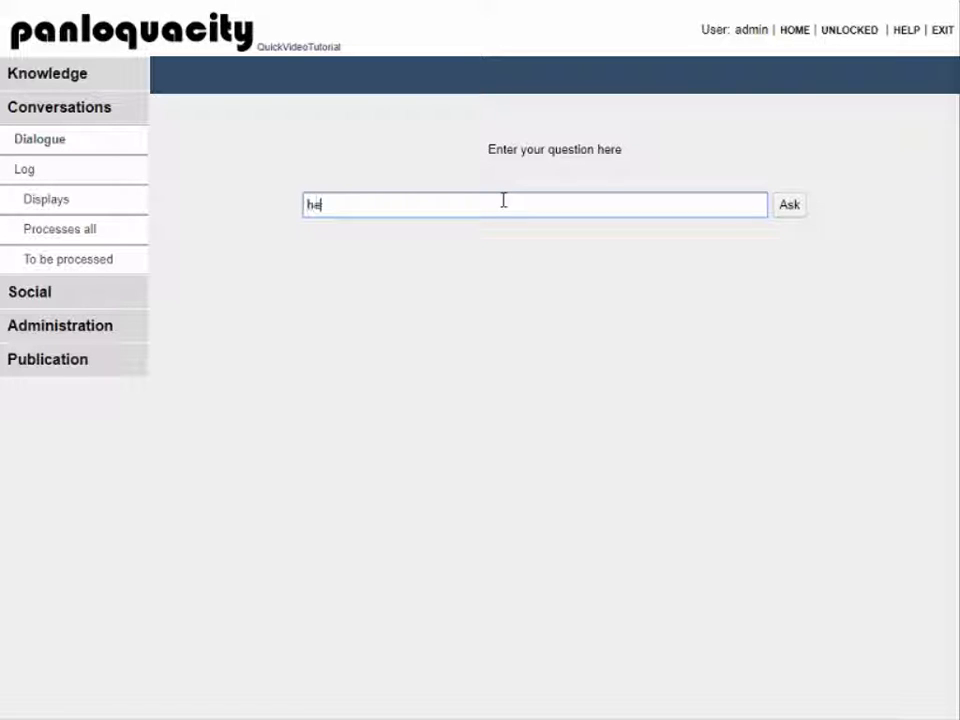
key("Return")
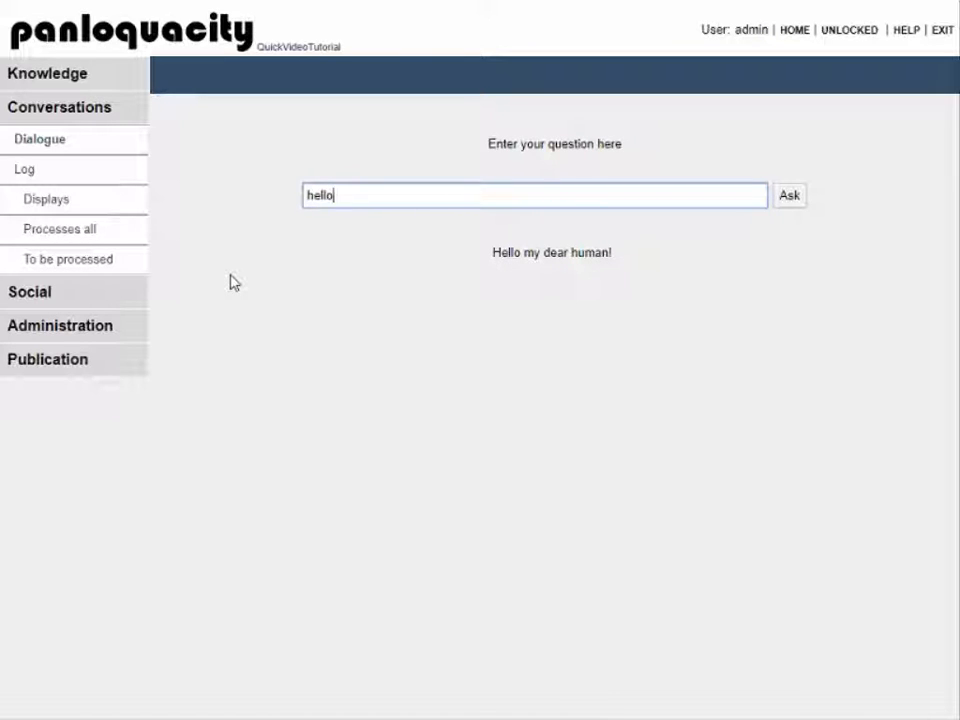
left_click_drag(363, 198, 296, 199)
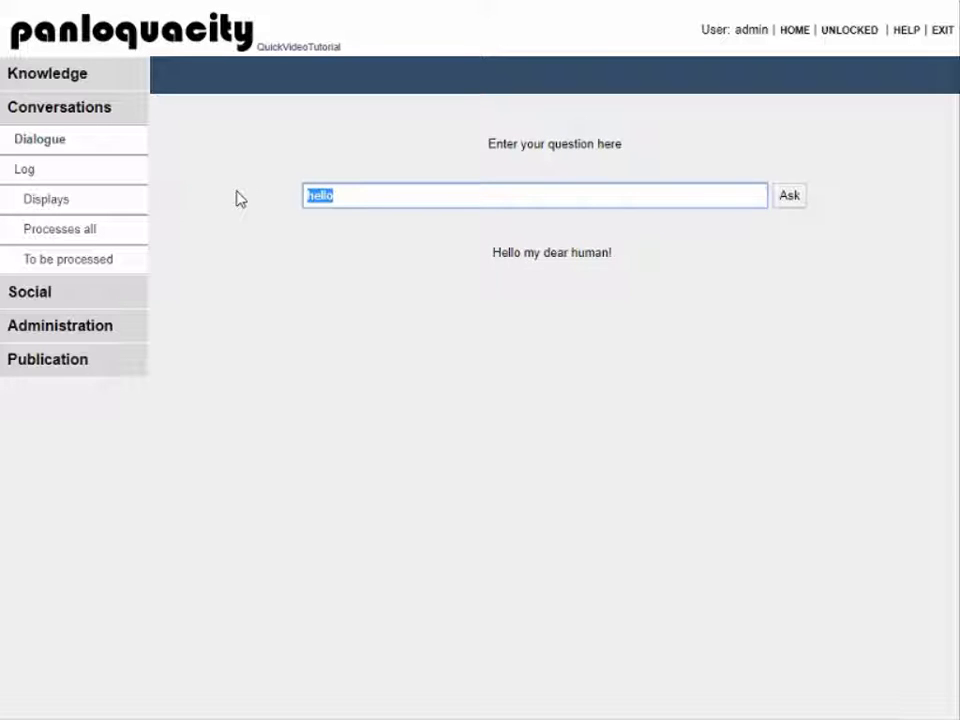
type("hello man")
key("Return")
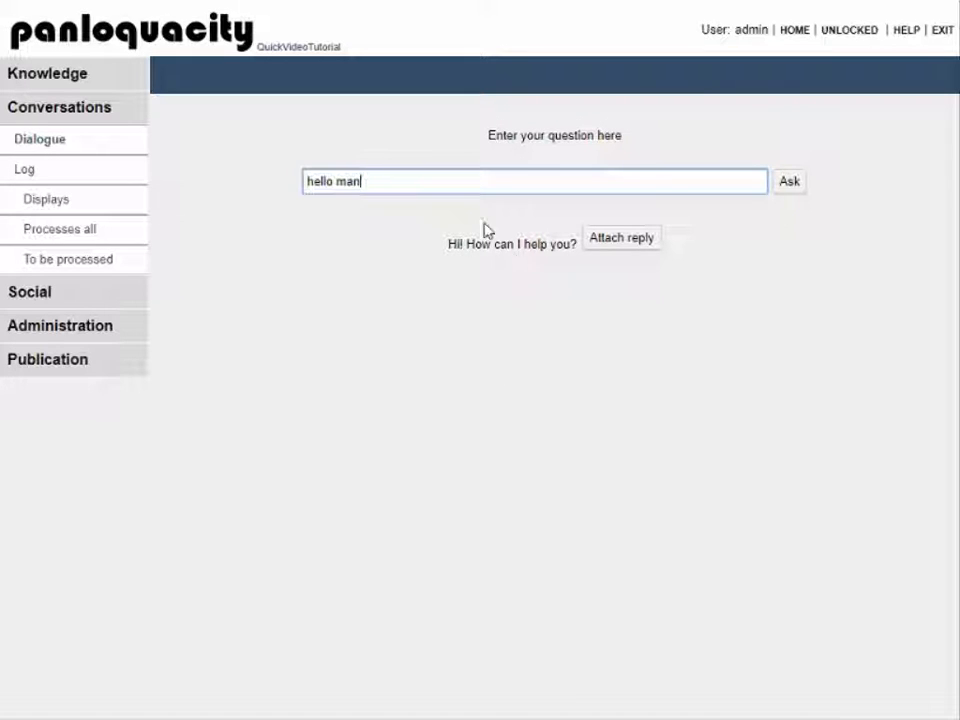
Step: Attach 'hello man' to welcome concept AAA00002 and acknowledge the 'Submitted properly' alert
left_click(617, 246)
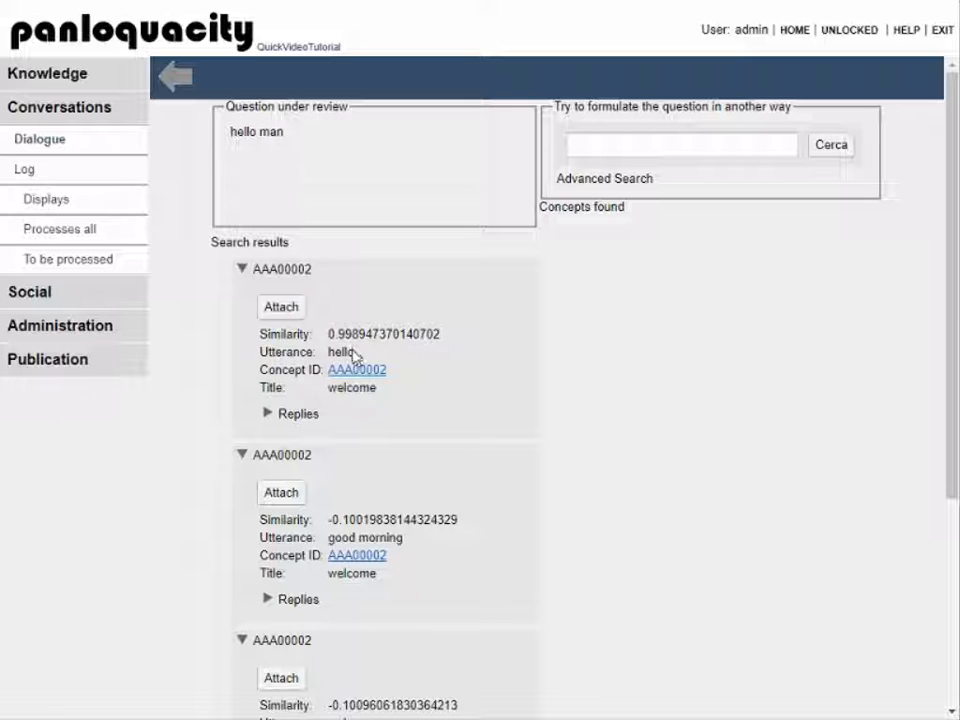
left_click(281, 307)
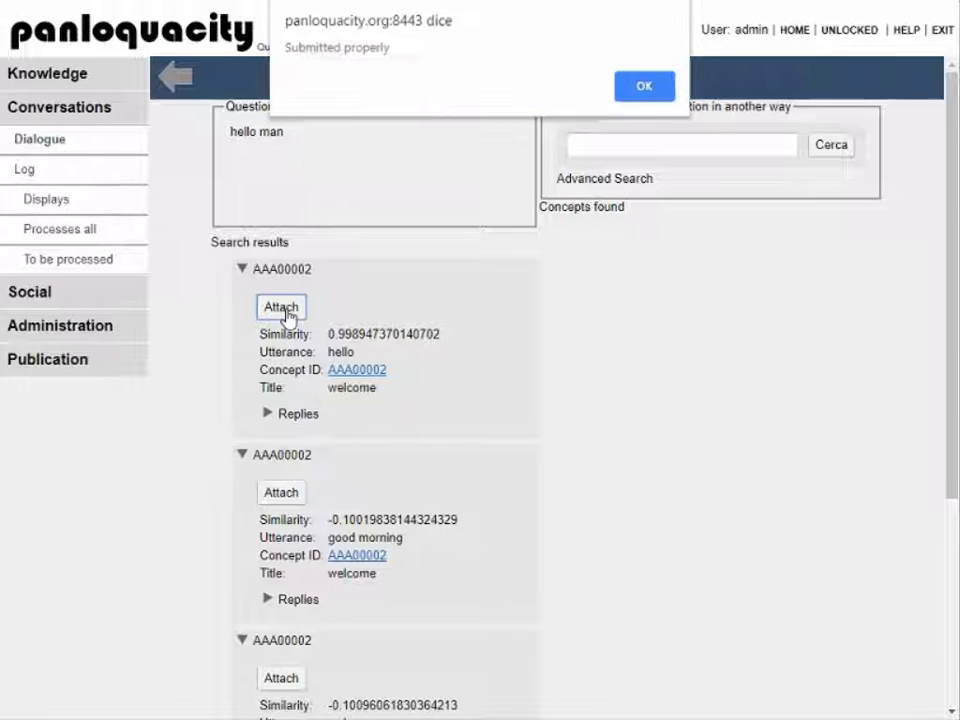
left_click(640, 95)
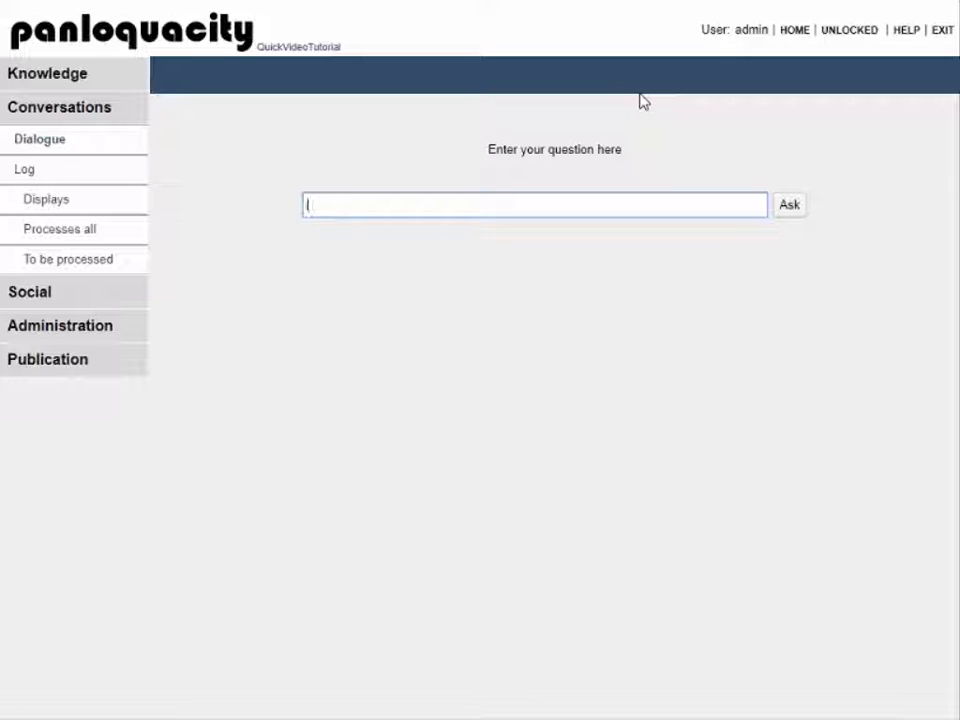
Step: Open Knowledge > Concepts and the welcome concept AAA00002, now listing 'hello man'
left_click(120, 77)
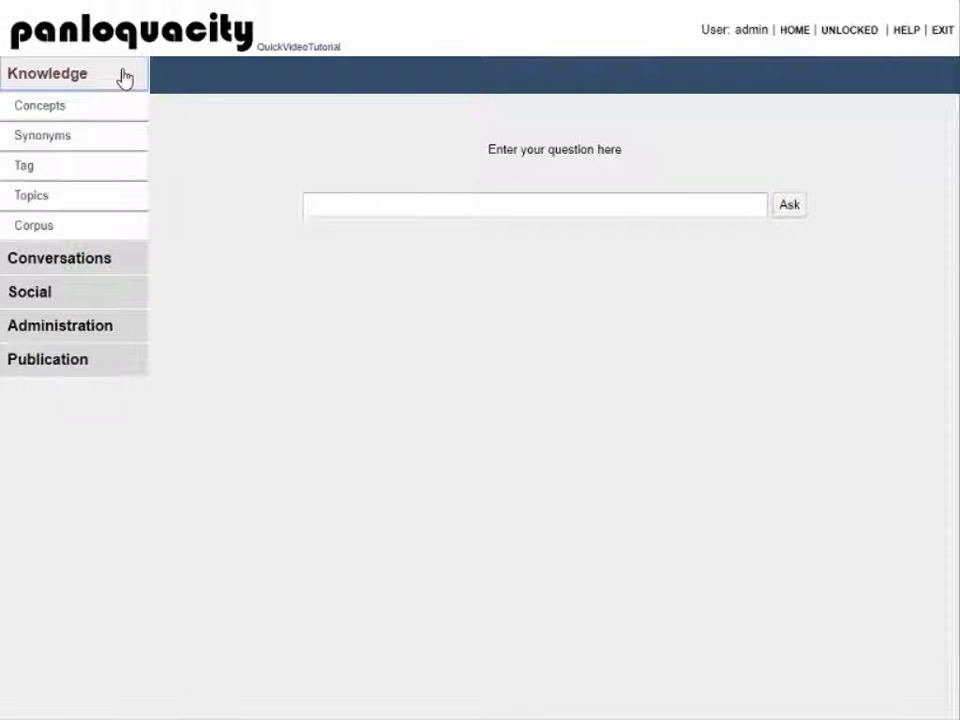
left_click(60, 112)
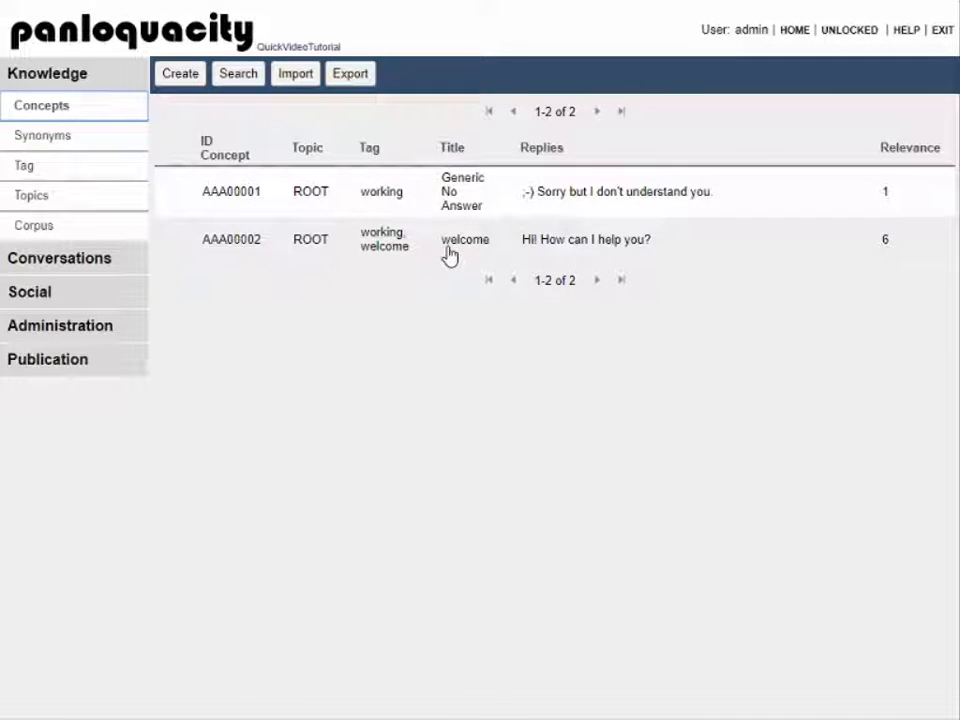
left_click(449, 255)
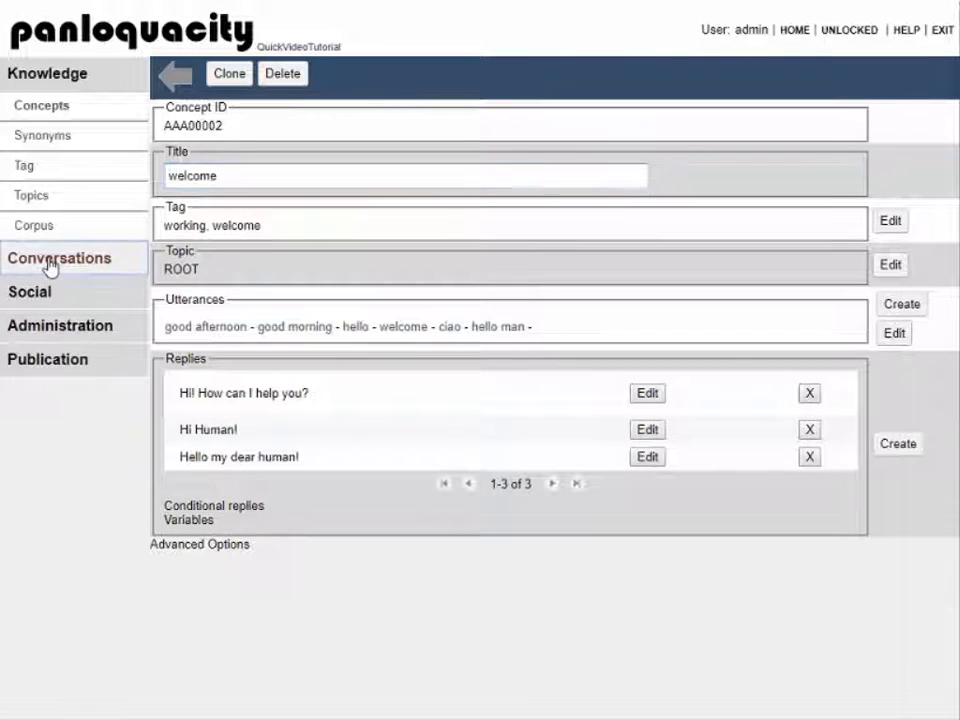
left_click(47, 265)
Step: Ask 'how are you' on the Dialogue page and review matching concepts AAA00002 and AAA00001
left_click(37, 145)
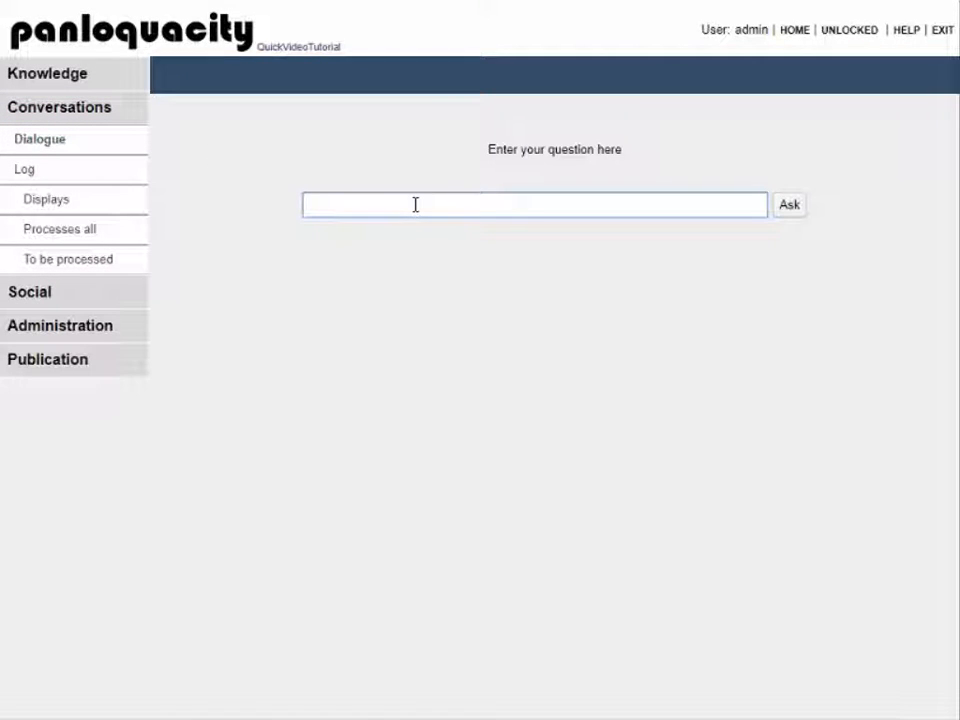
type("how are you")
key("Return")
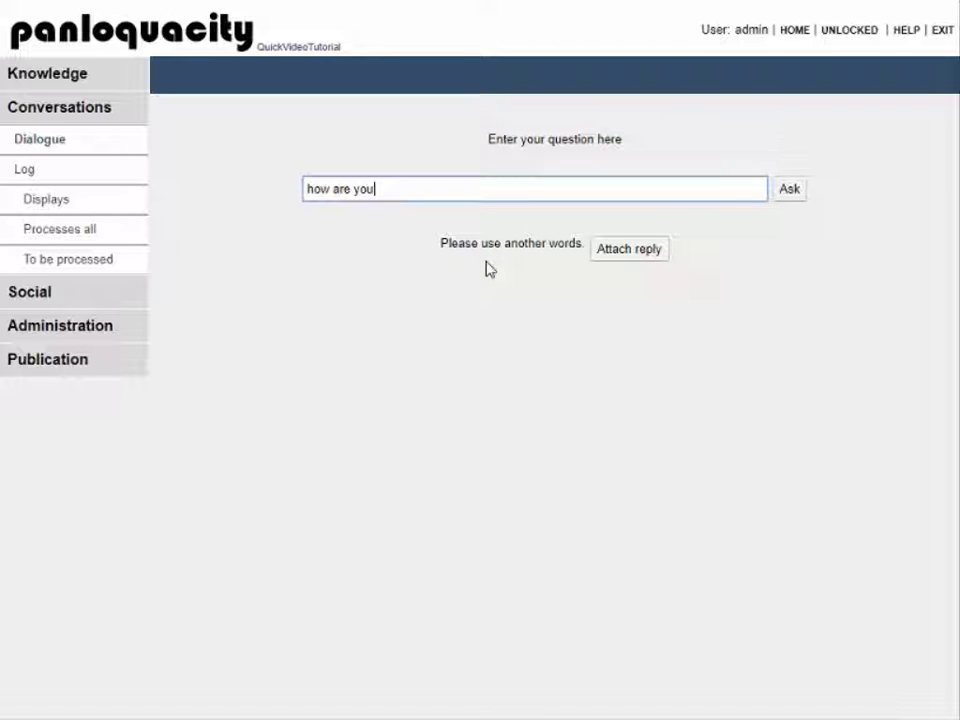
left_click(628, 252)
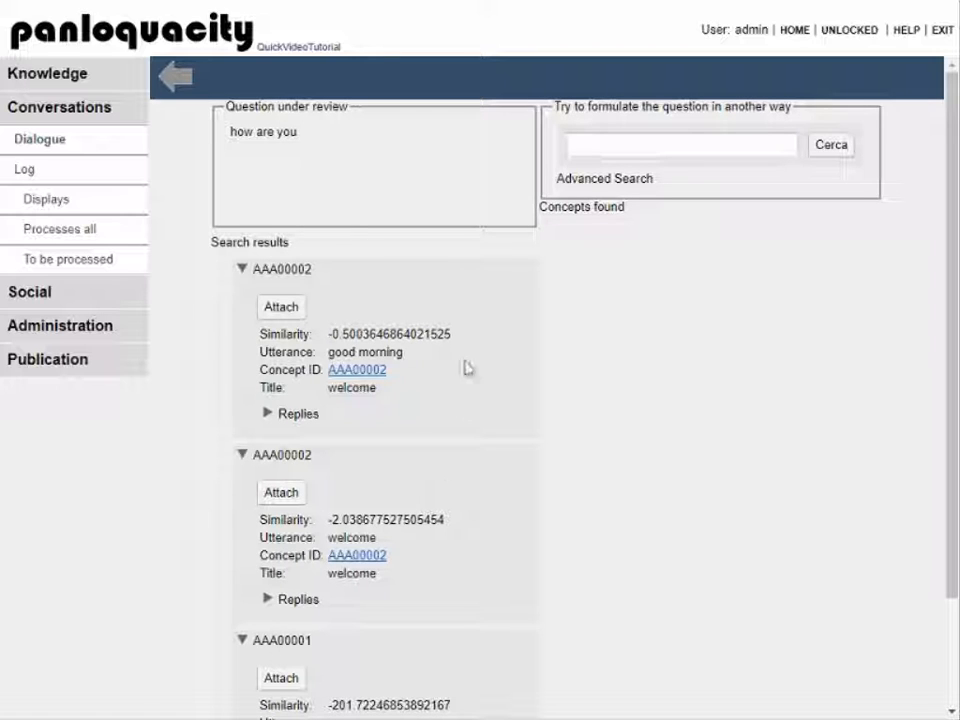
scroll(467, 553, "down", 2)
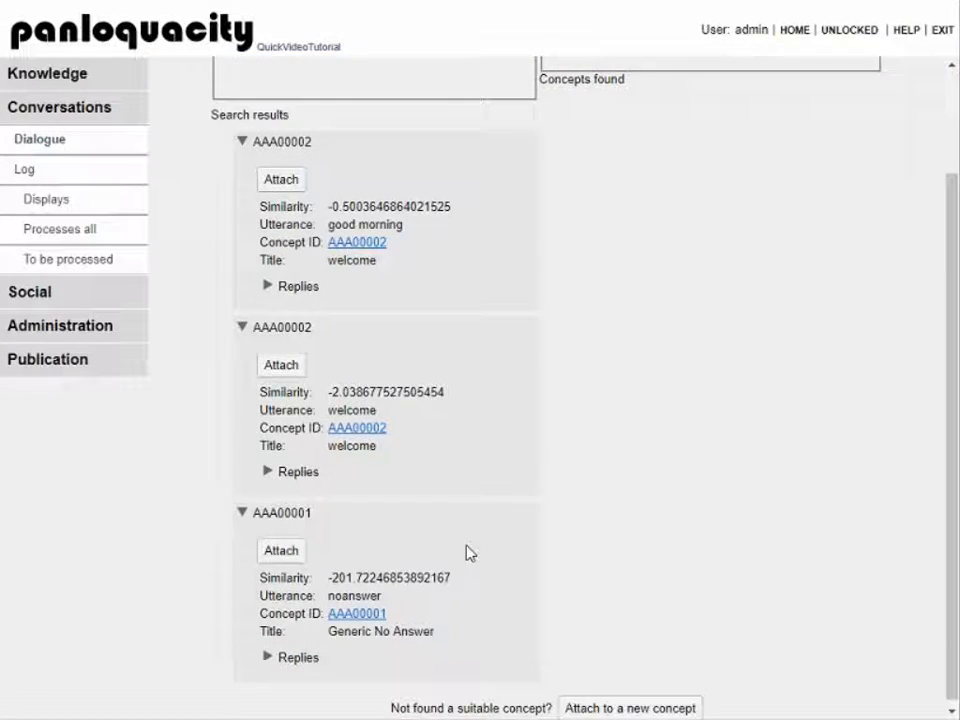
scroll(467, 553, "up", 2)
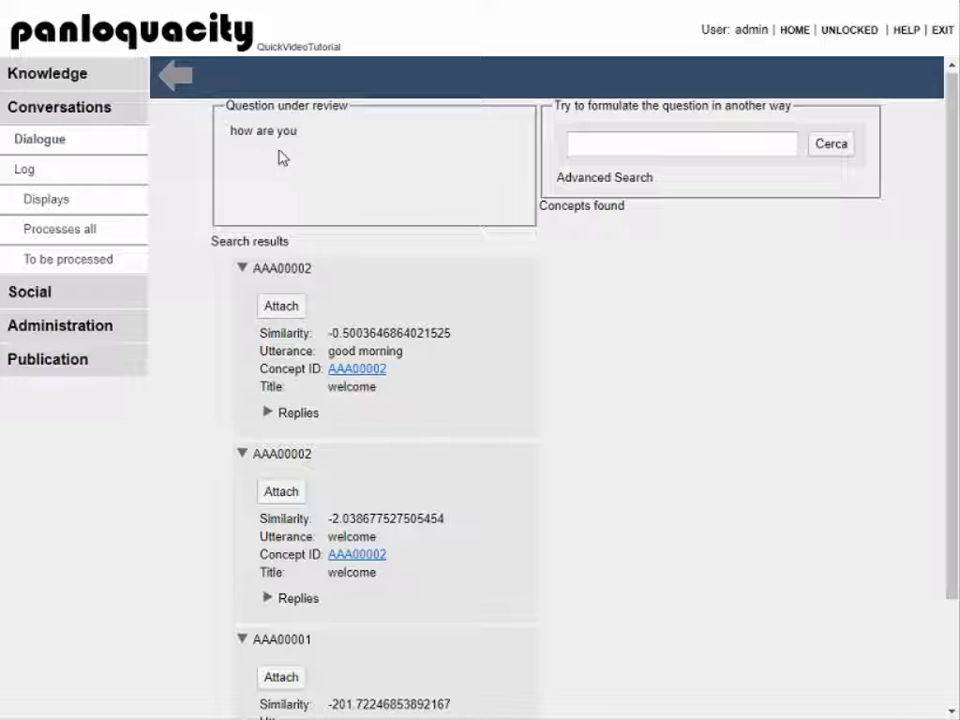
scroll(671, 519, "down", 2)
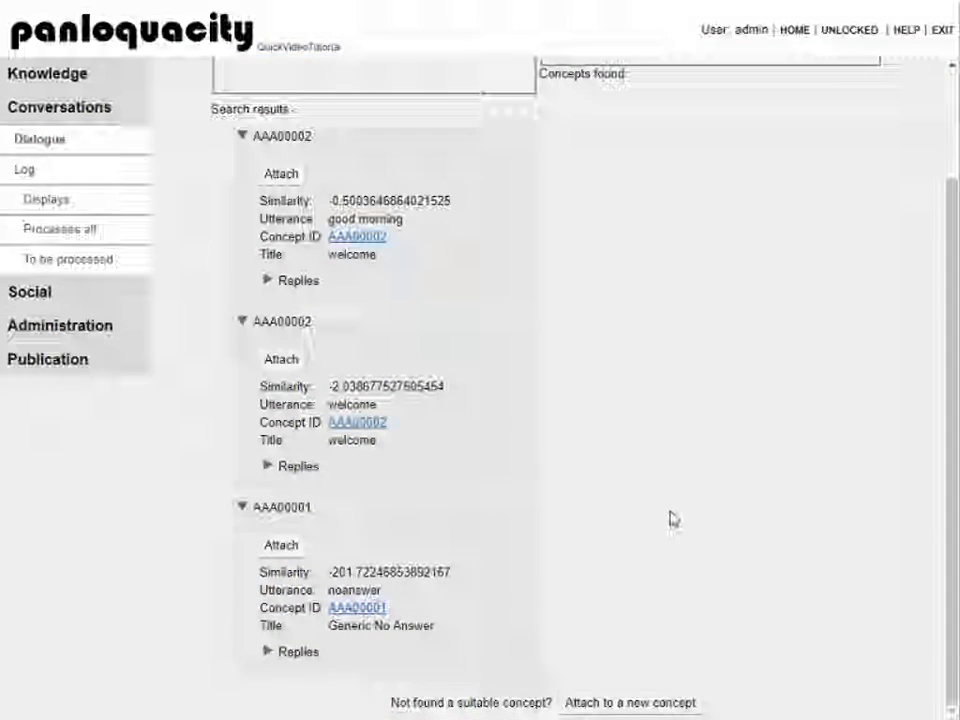
Step: Create new concept AAA00003, replacing its default title with 'how are you'
left_click(582, 711)
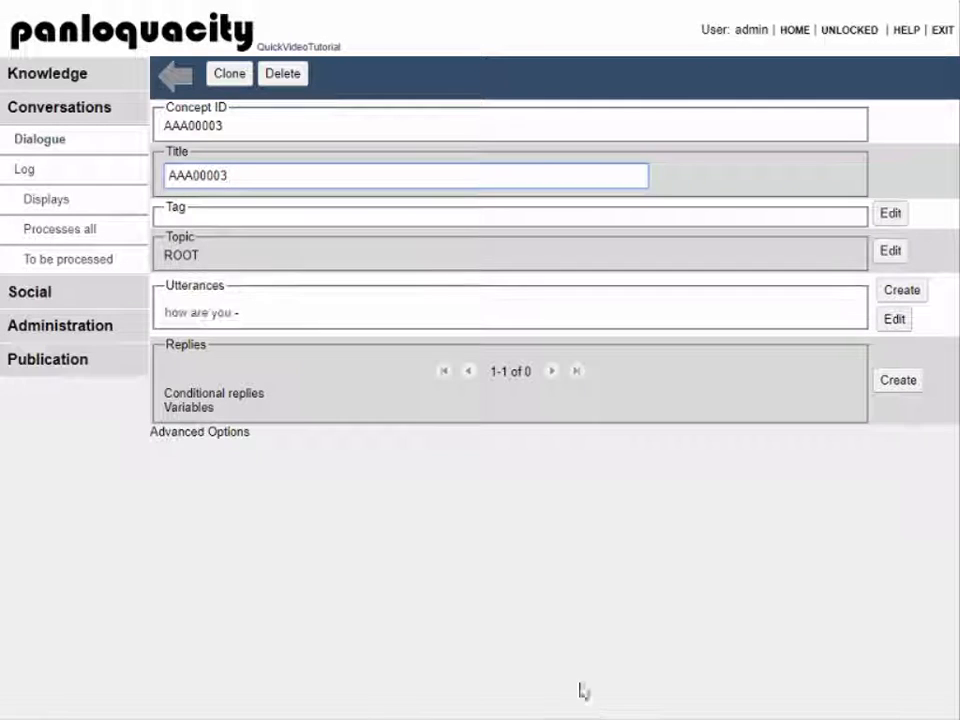
left_click_drag(261, 174, 70, 204)
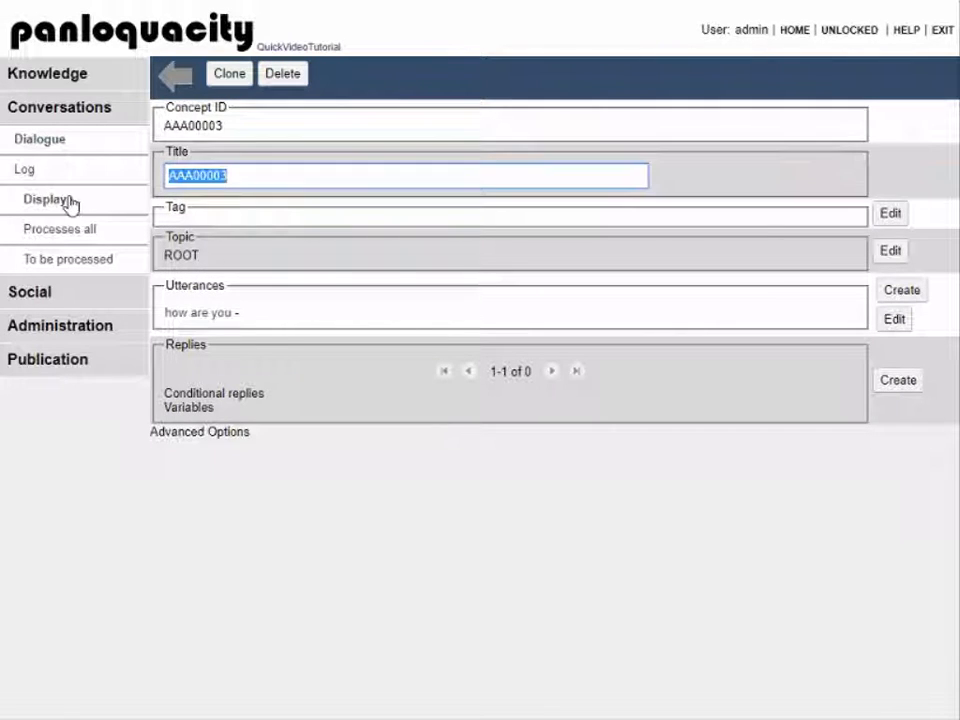
type("how are you")
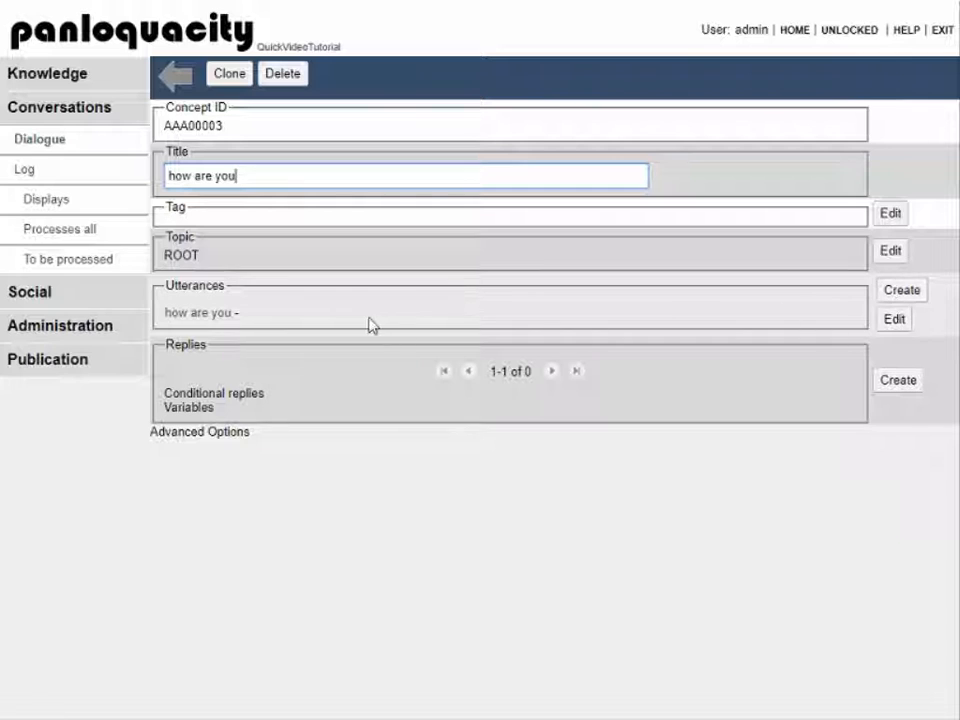
Step: Add and save 'are you fine' as an extra utterance
left_click(891, 295)
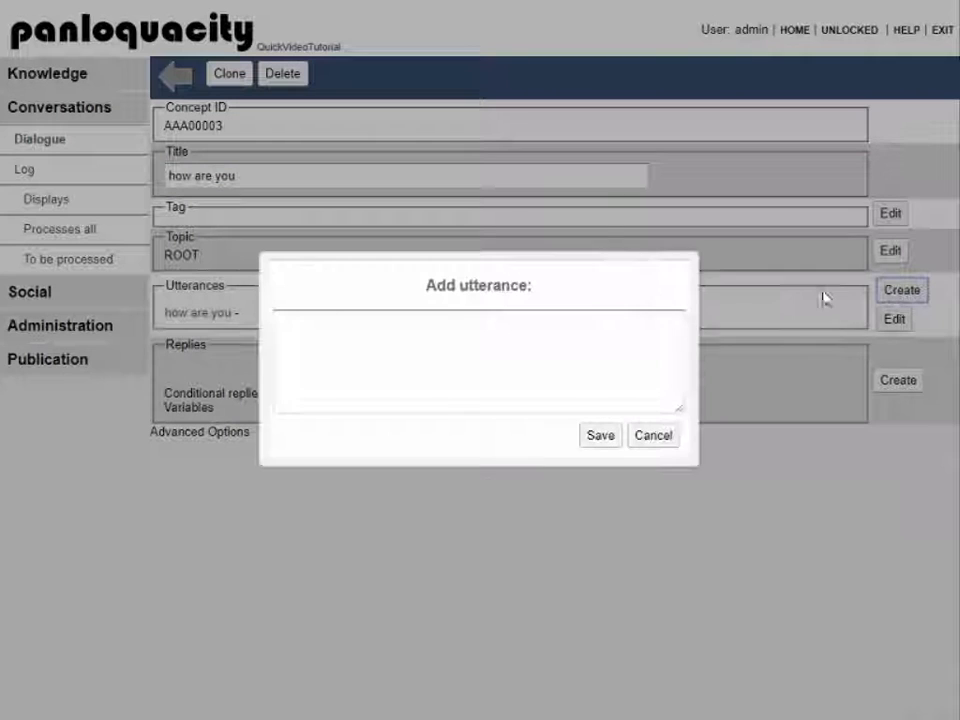
left_click(476, 328)
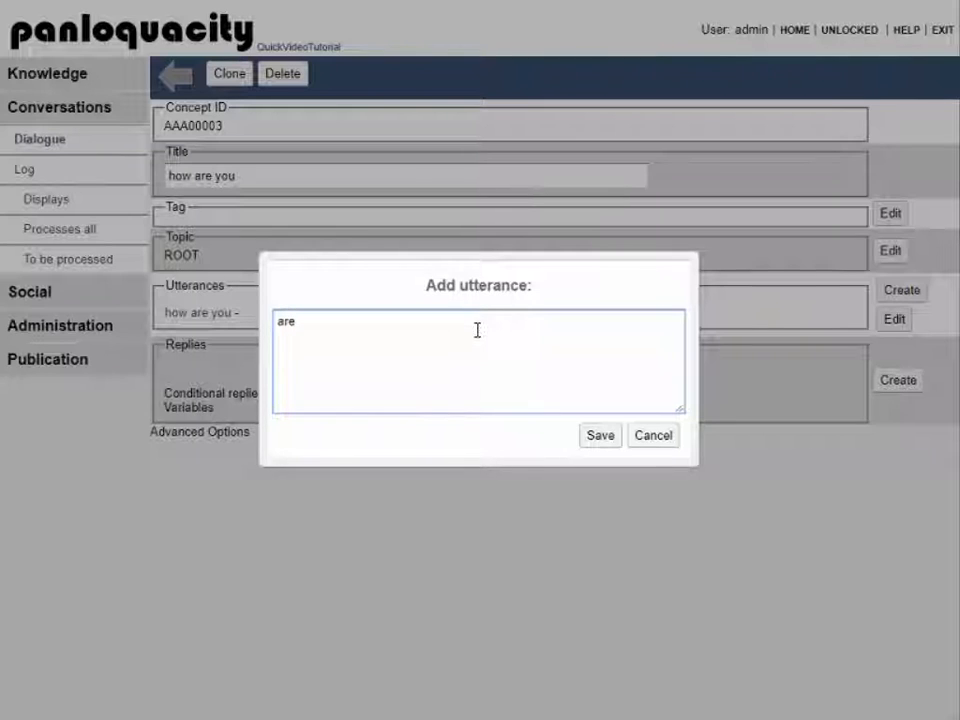
type("are you fine")
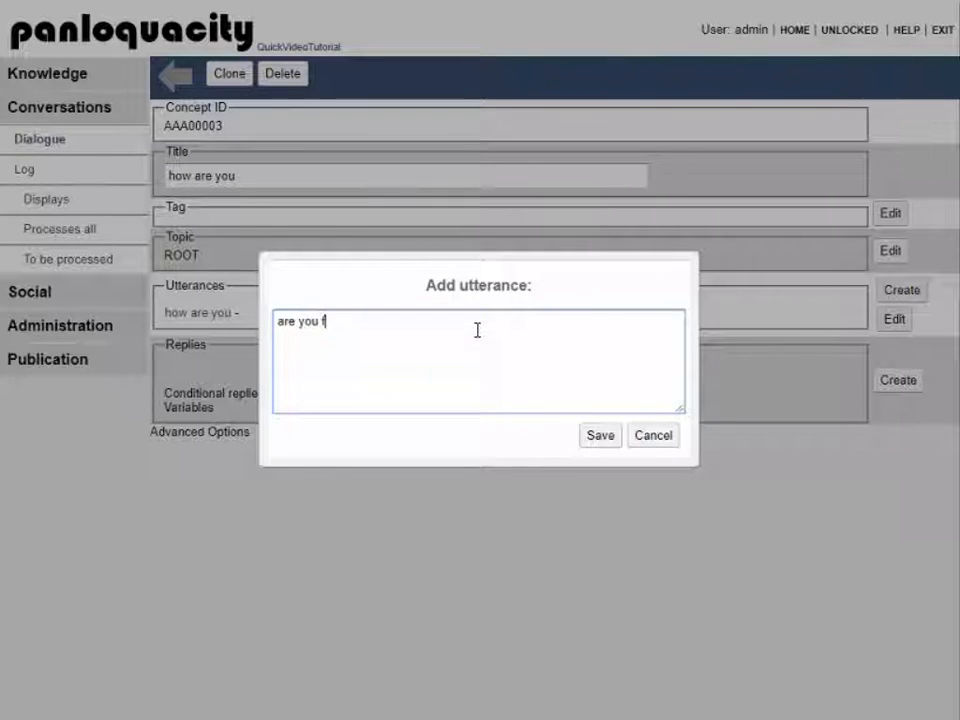
left_click(597, 437)
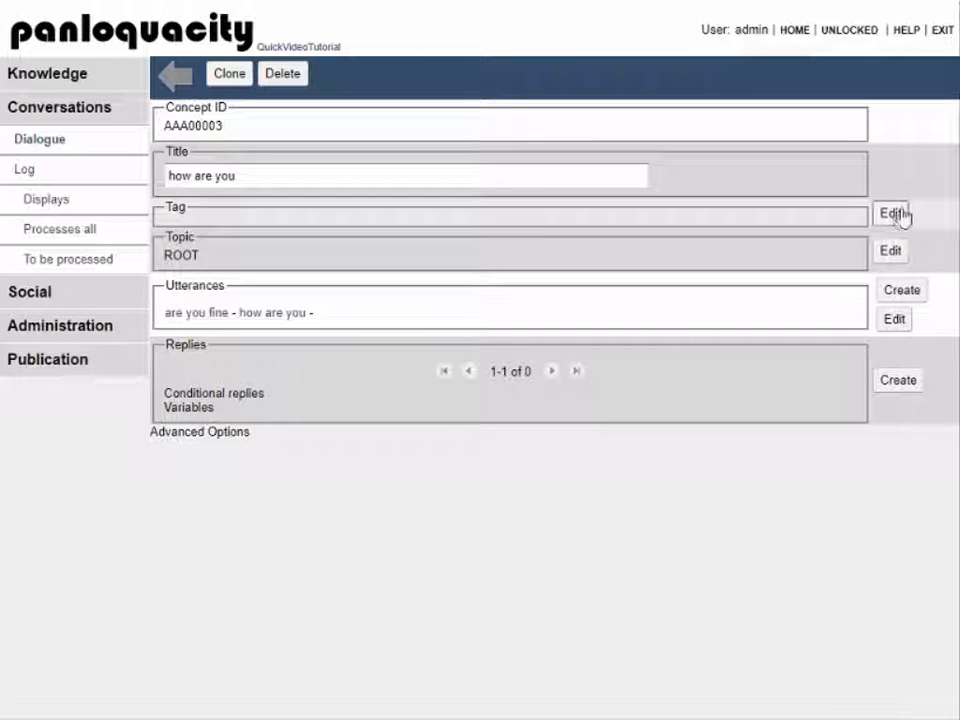
Step: Give concept AAA00003 the tag 'chitchat' and save it
left_click(897, 213)
type("chi")
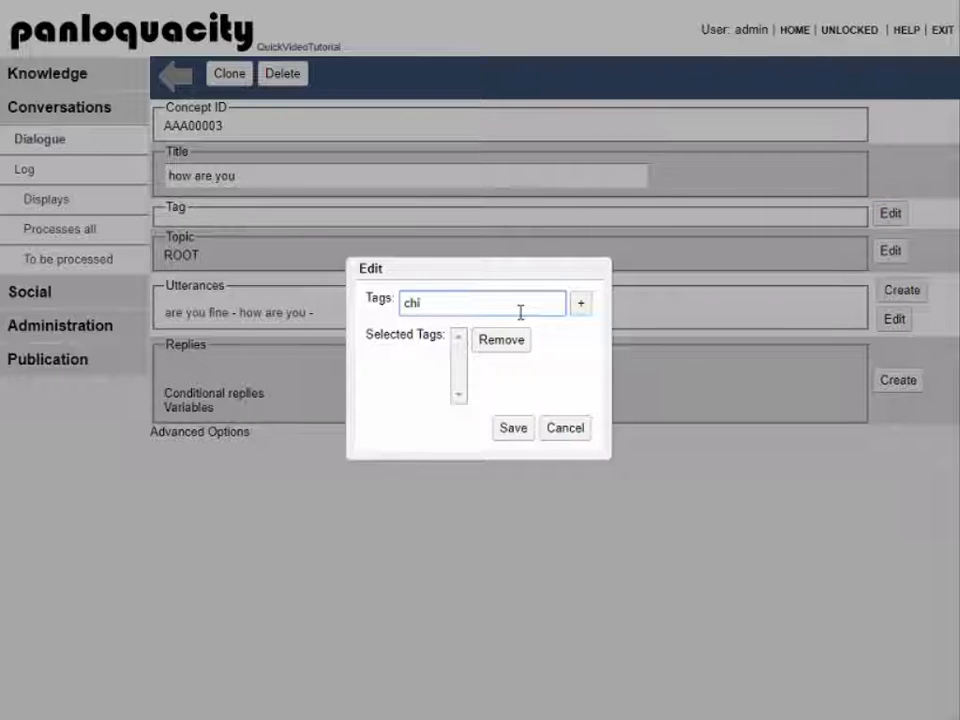
type("ctchat")
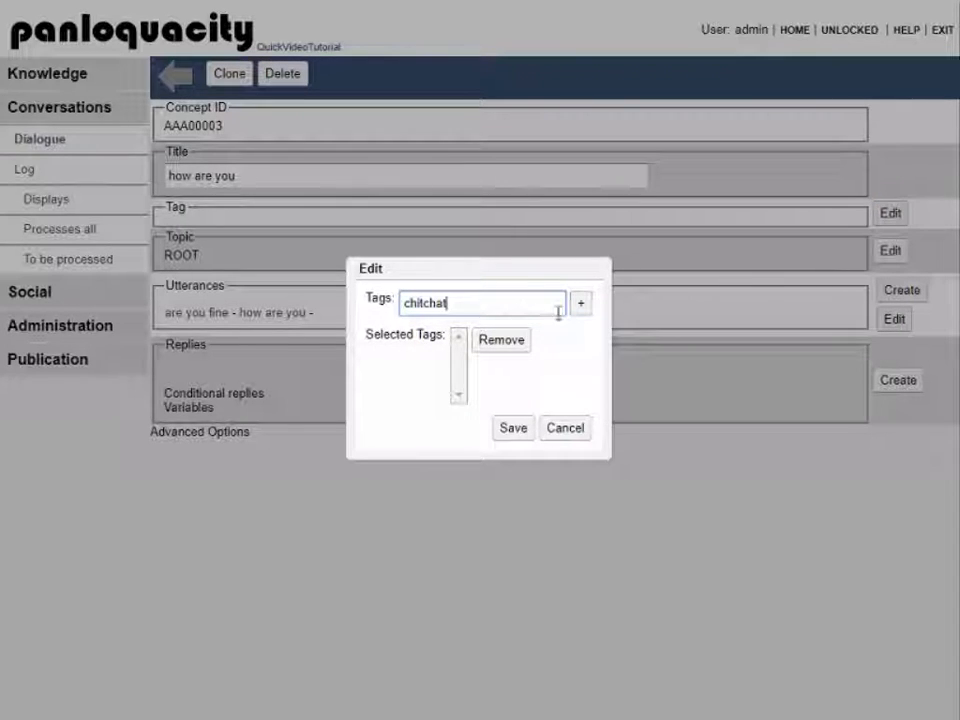
left_click(580, 304)
left_click(515, 430)
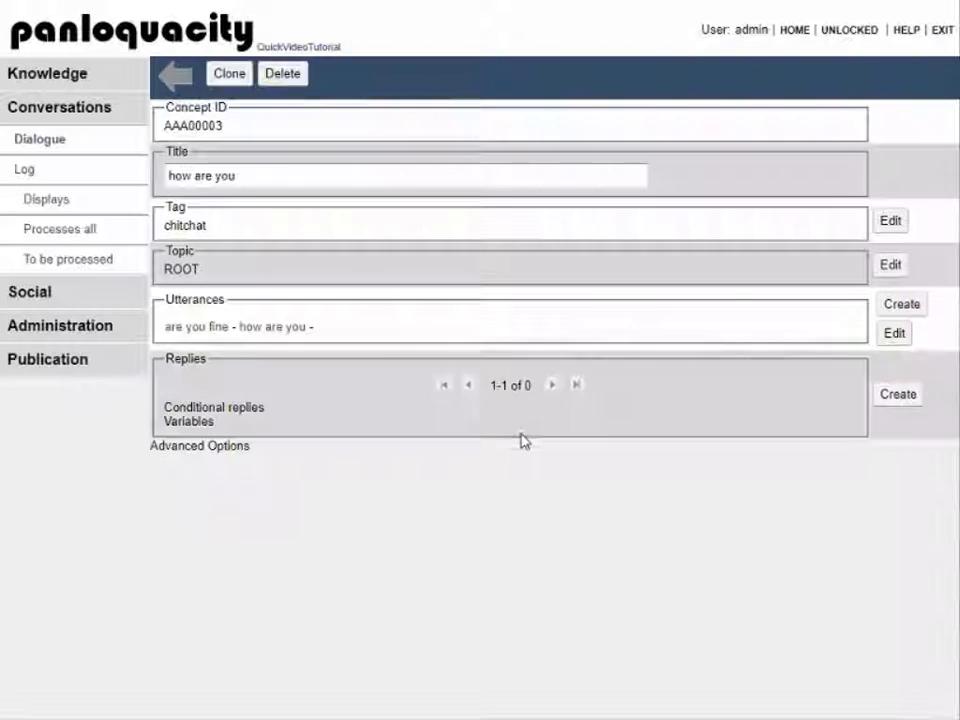
left_click(889, 405)
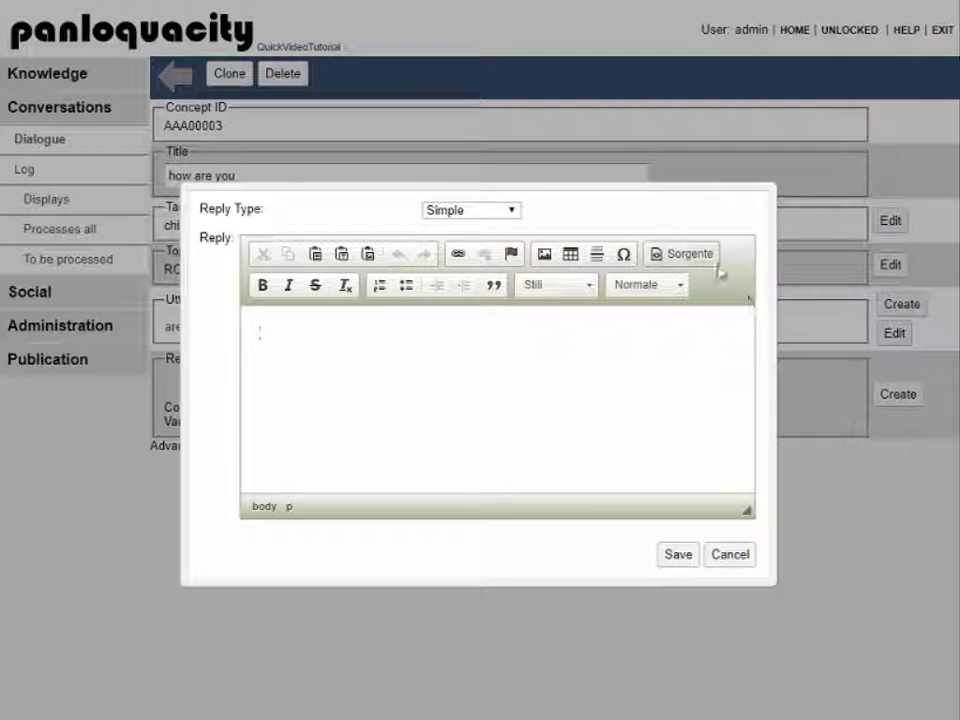
Step: Add and save the reply 'I am fine thank you.' for concept AAA00003 'how are you'
left_click(714, 262)
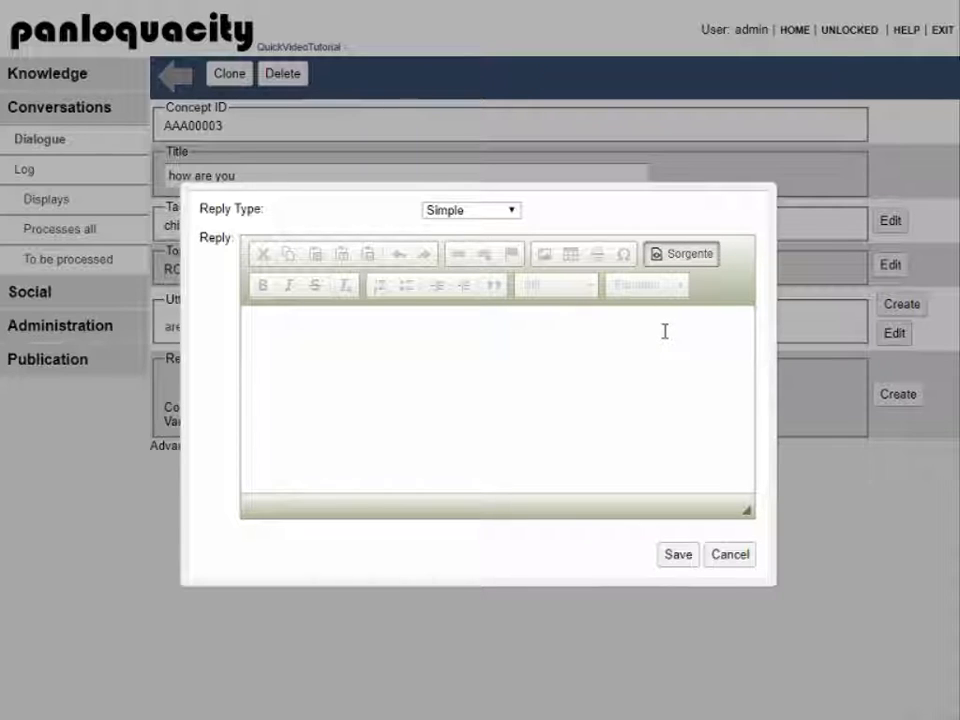
type("I am fine thank you.")
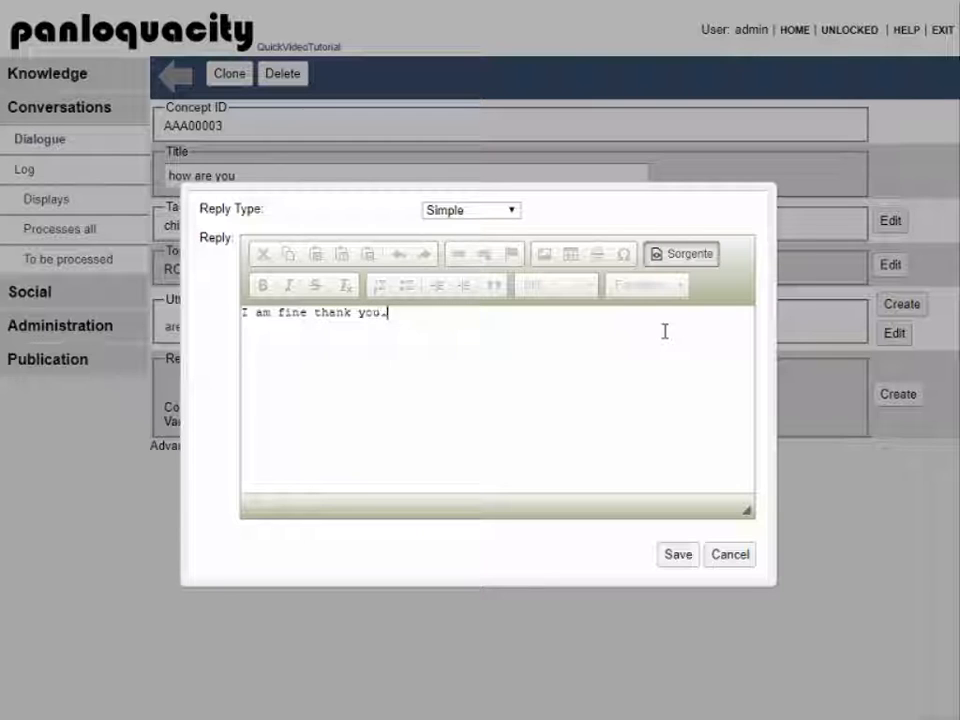
left_click(678, 558)
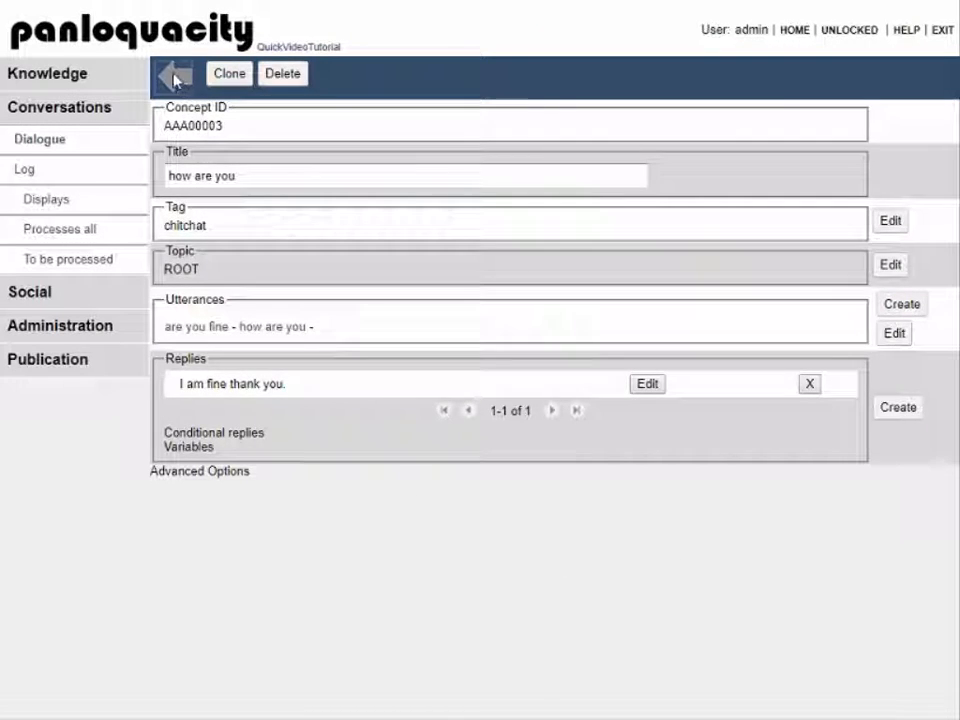
left_click(172, 75)
Step: Ask 'how are you' to confirm the new reply, then open the Log > Processes all view
scroll(470, 570, "down", 3)
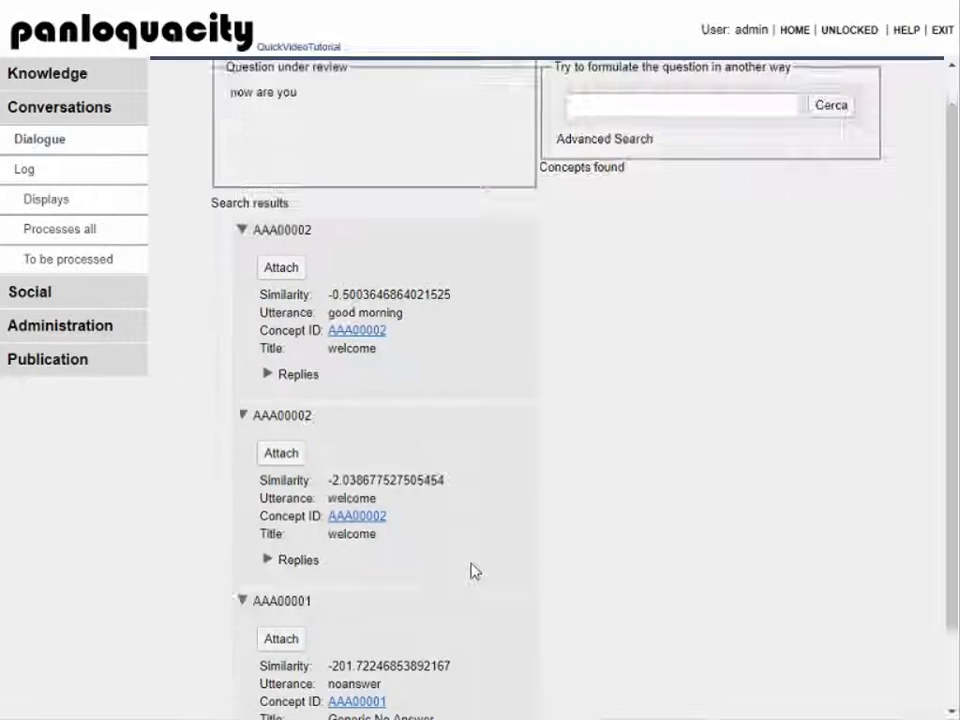
scroll(470, 570, "up", 3)
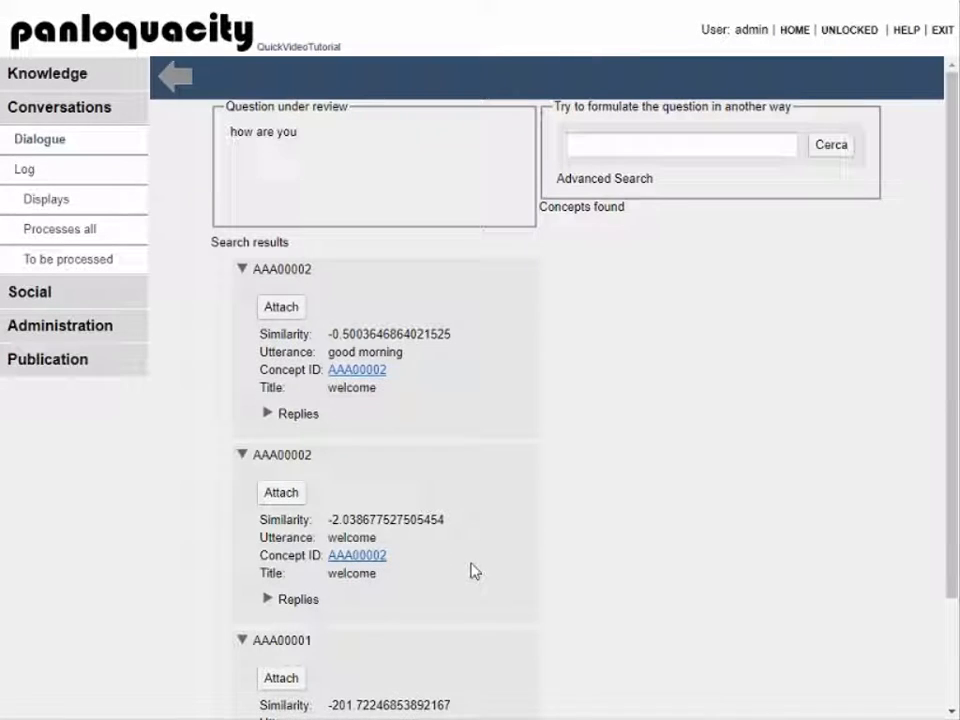
left_click(174, 77)
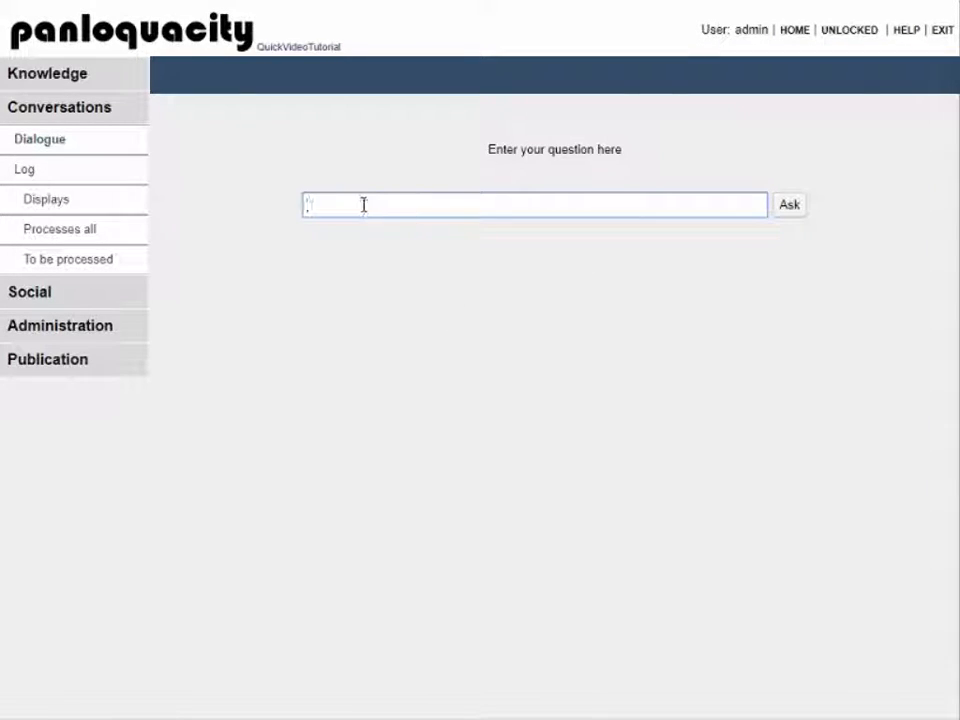
type("hpw")
type(" are you")
key("Return")
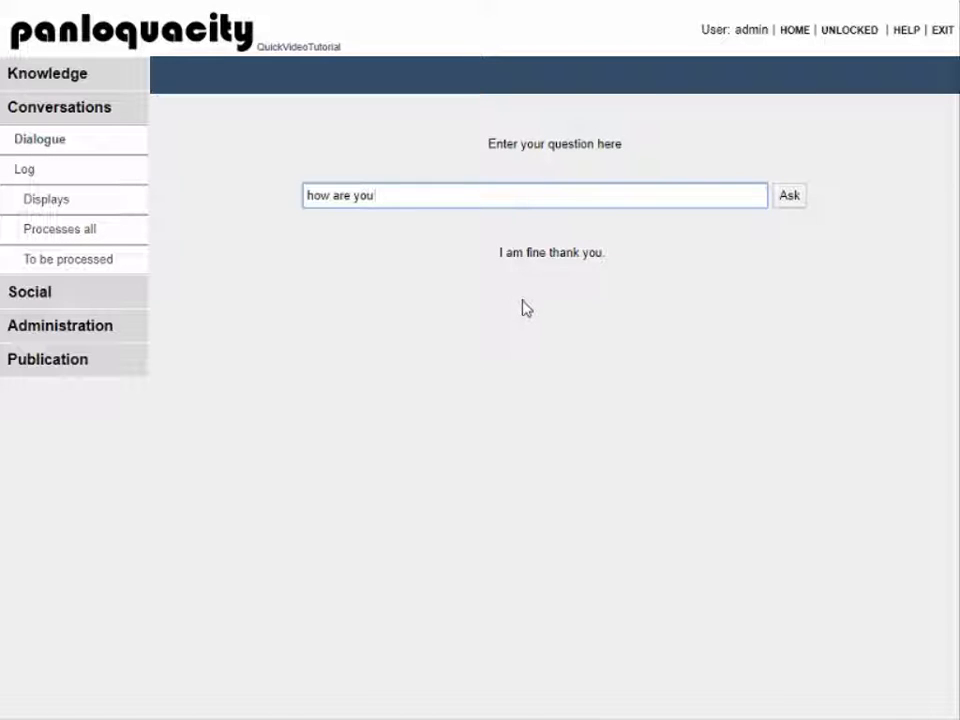
left_click(88, 236)
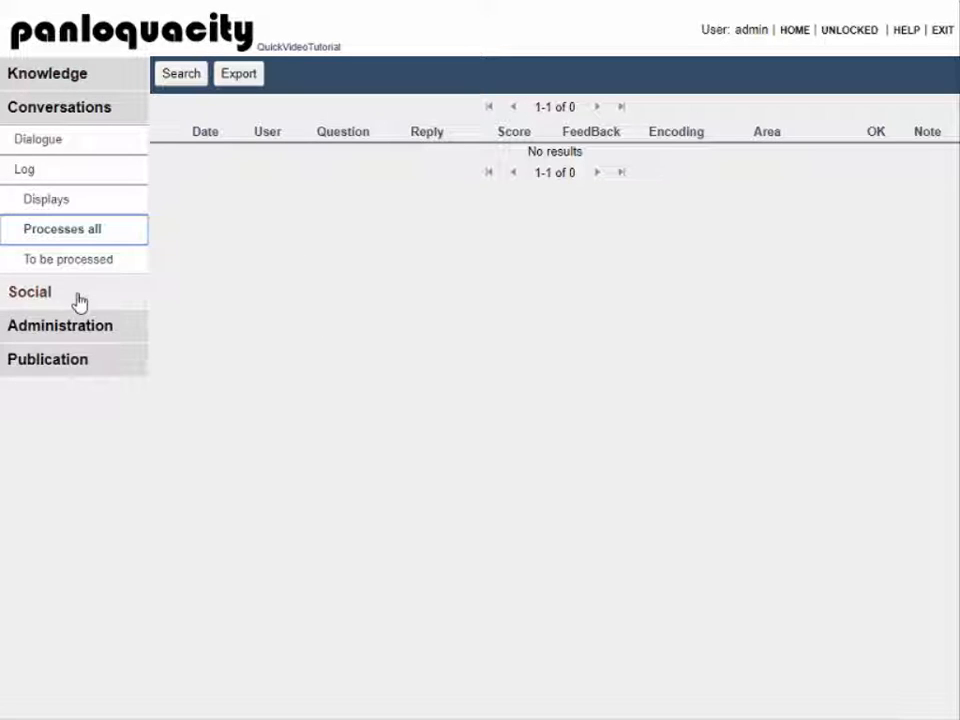
Step: Deactivate front-end login in BO-Users and open the Publication Update page (KB 0.0.0.1)
left_click(69, 330)
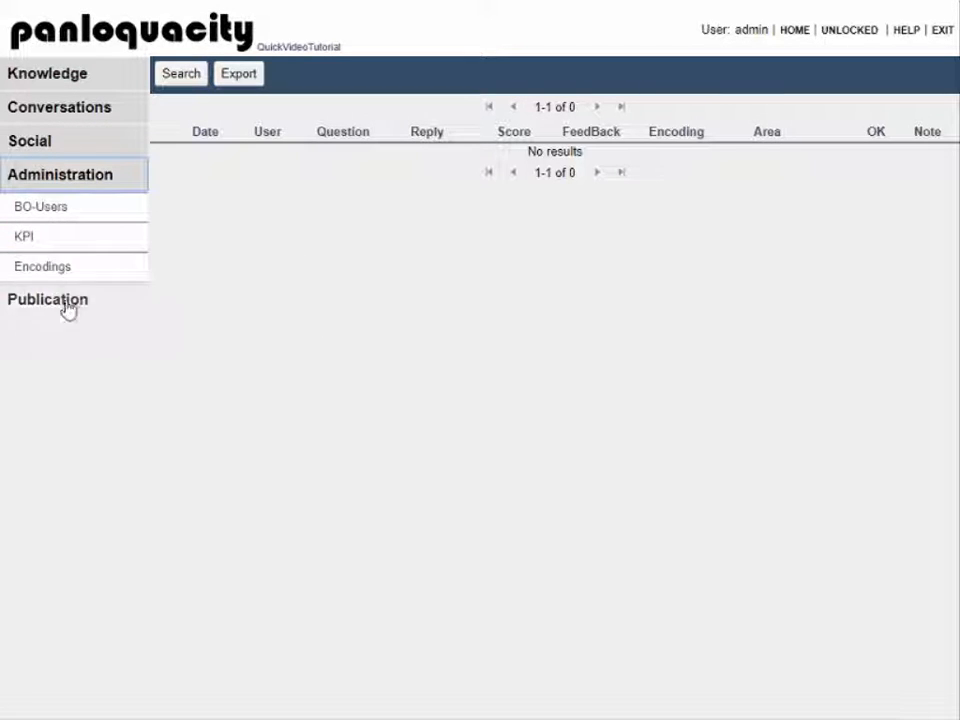
left_click(37, 211)
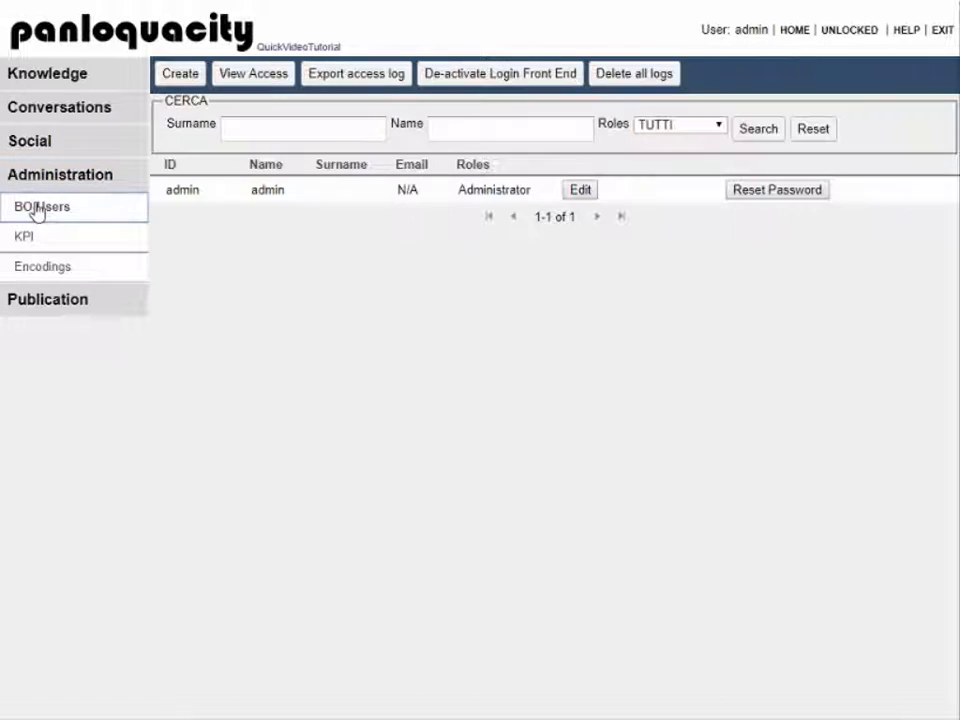
left_click(453, 88)
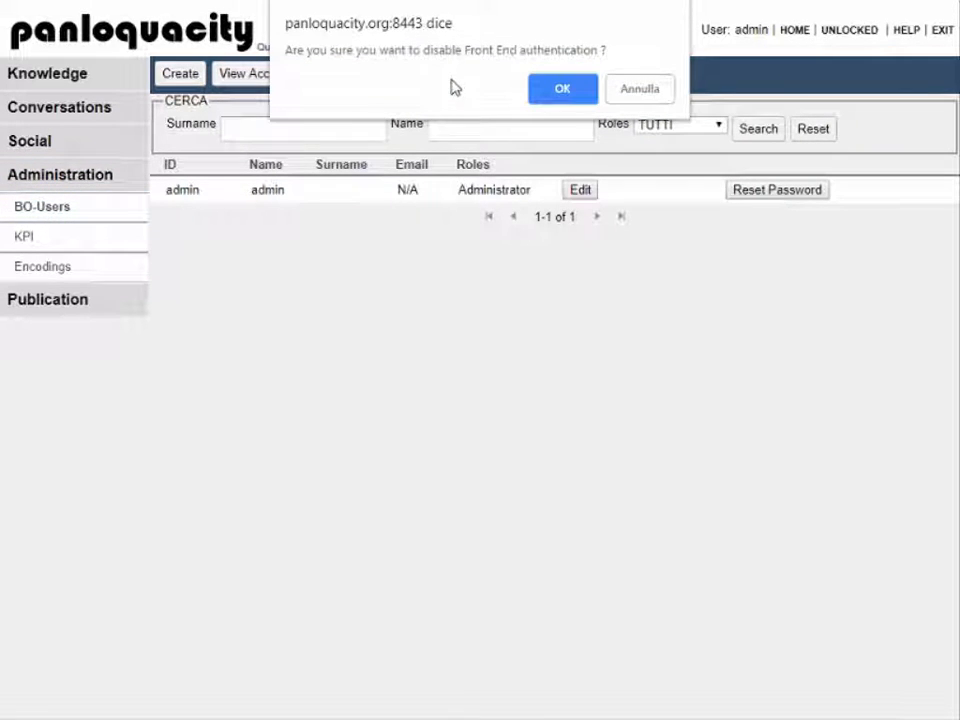
left_click(556, 88)
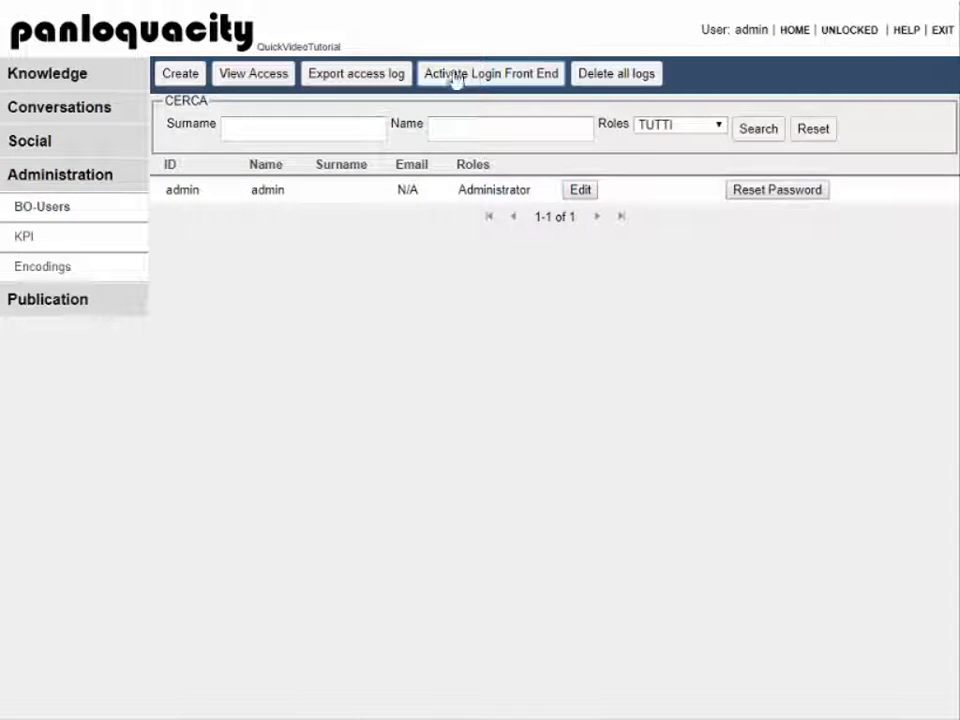
left_click(85, 312)
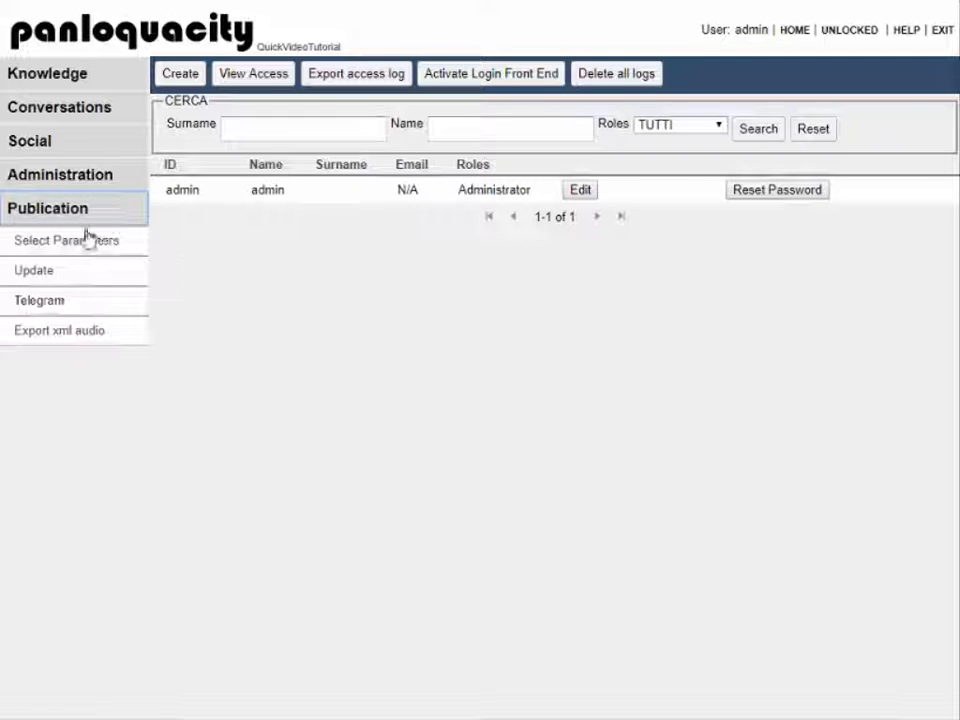
left_click(36, 274)
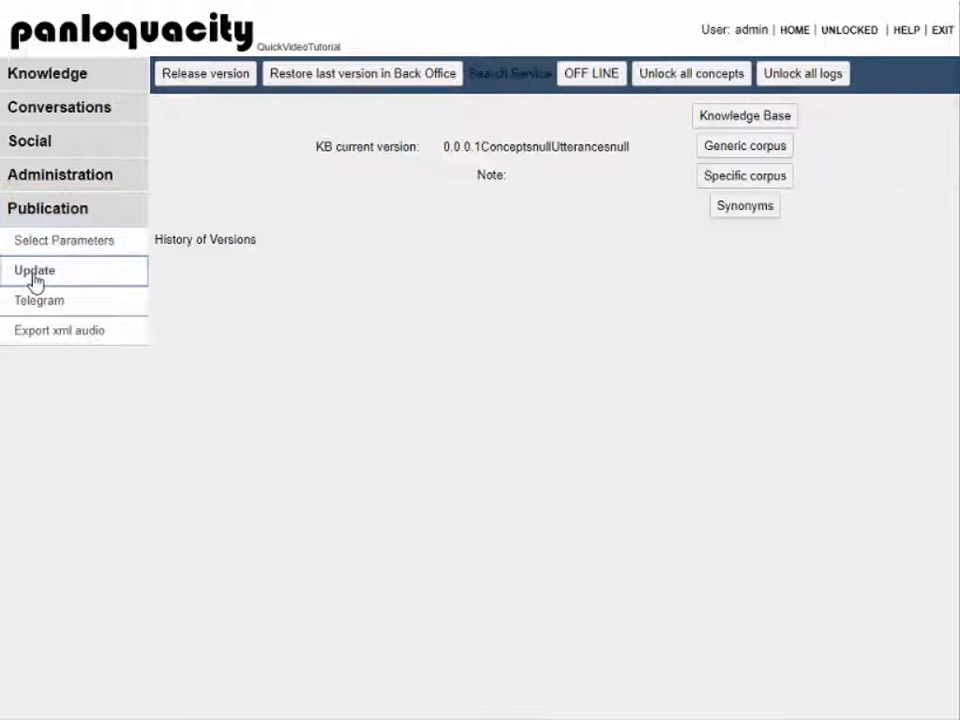
Step: Release knowledge base version 'KB 0.01' with the notes 'justa a test'
left_click(222, 75)
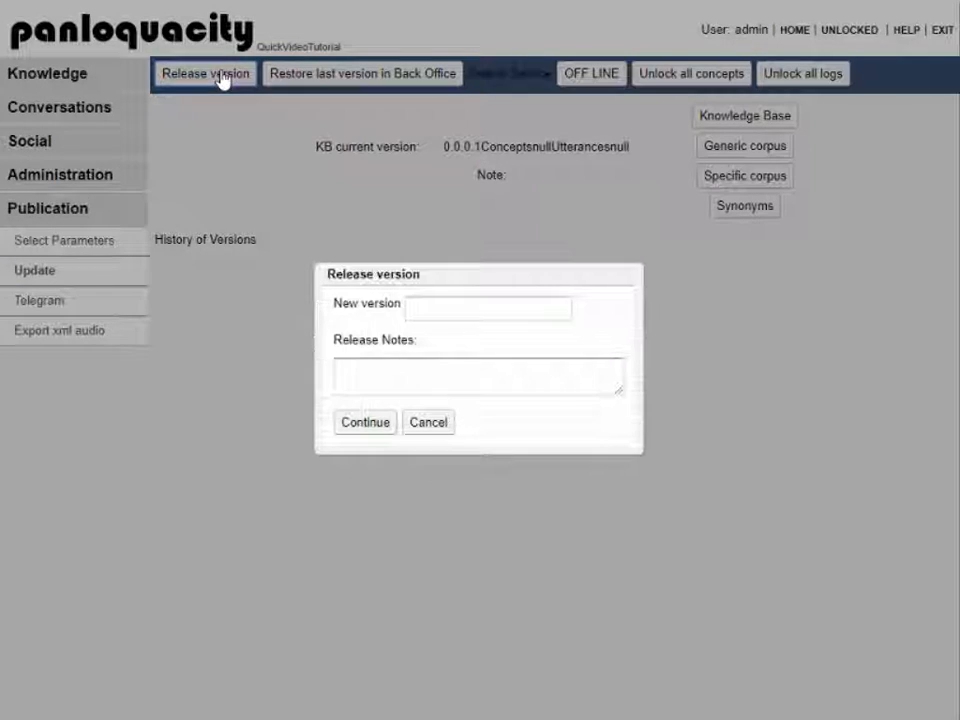
left_click(444, 316)
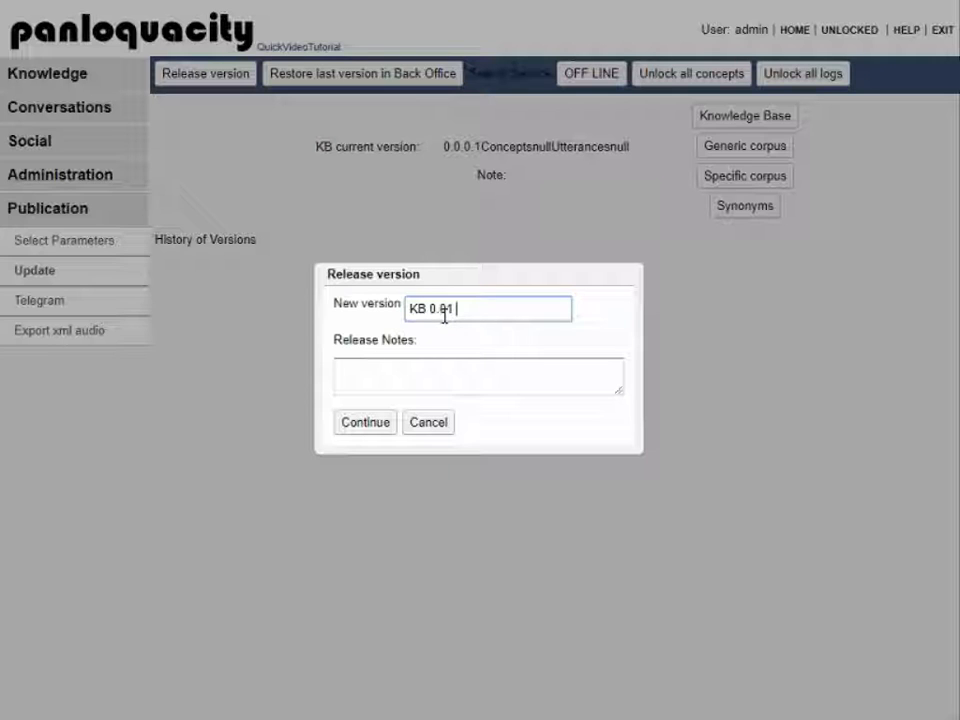
type("KB 0.01")
left_click(420, 368)
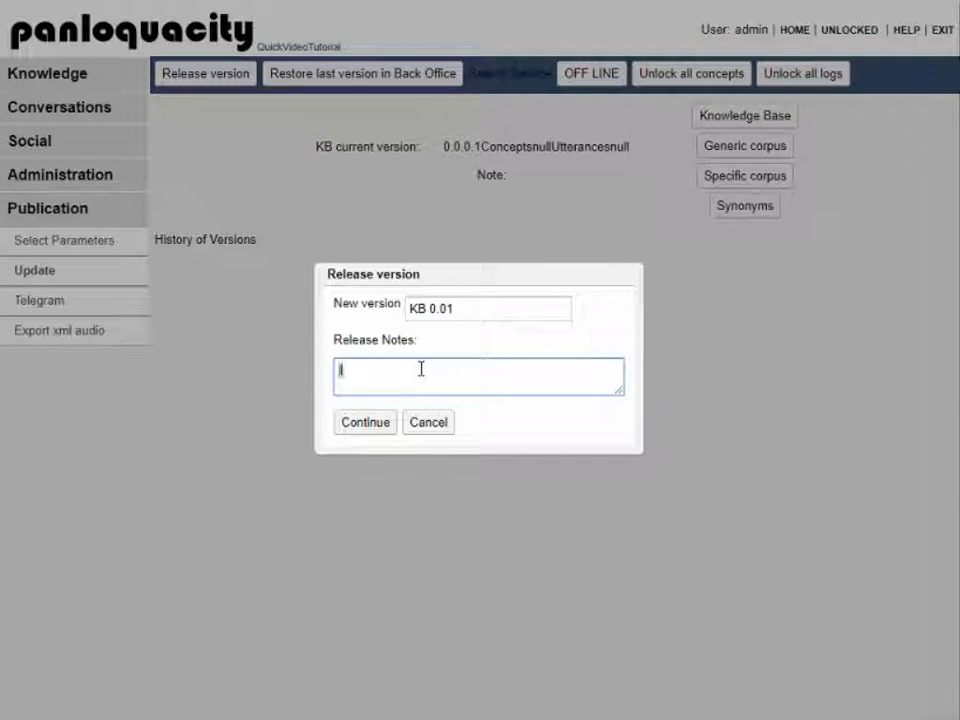
left_click(374, 422)
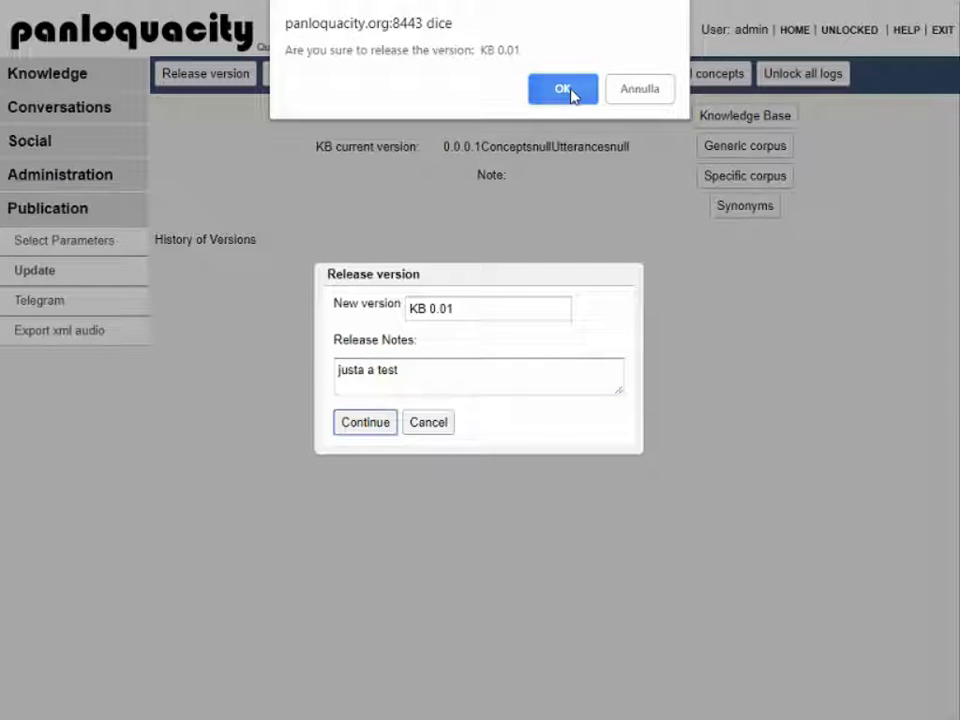
left_click(568, 90)
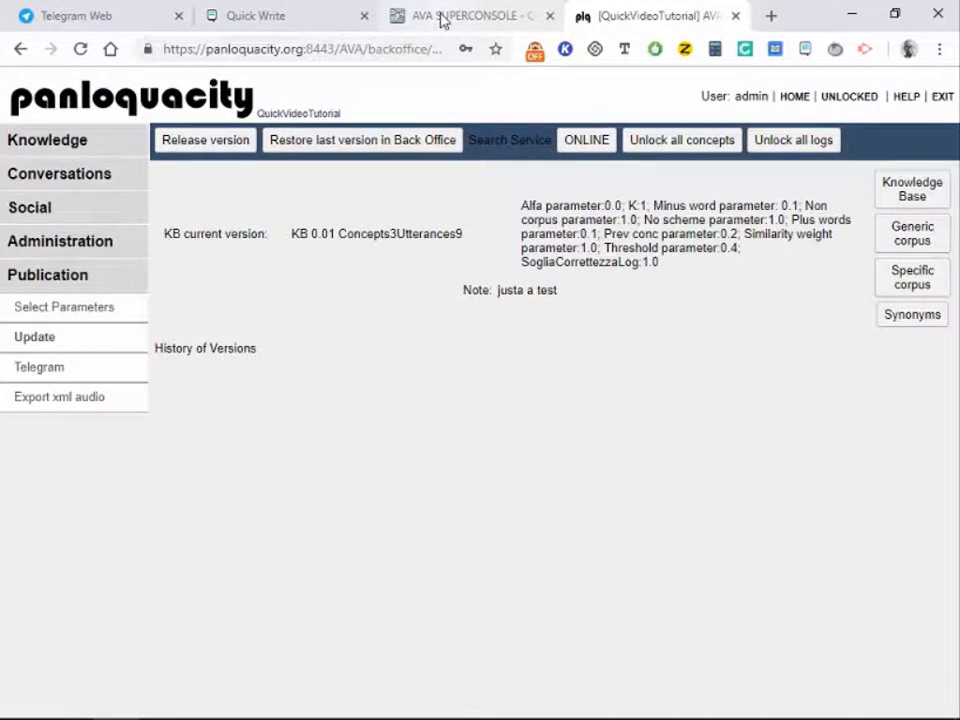
Step: Open the QuickVideoTutorial chat assistant from the AVA Super Console agent list
left_click(443, 17)
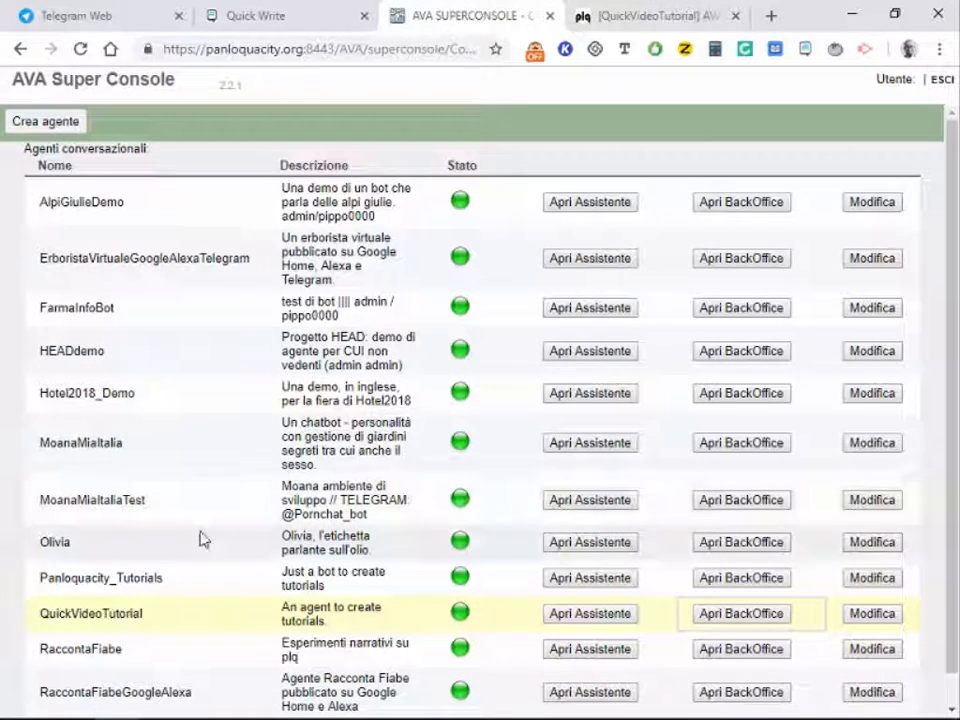
scroll(200, 540, "down", 1)
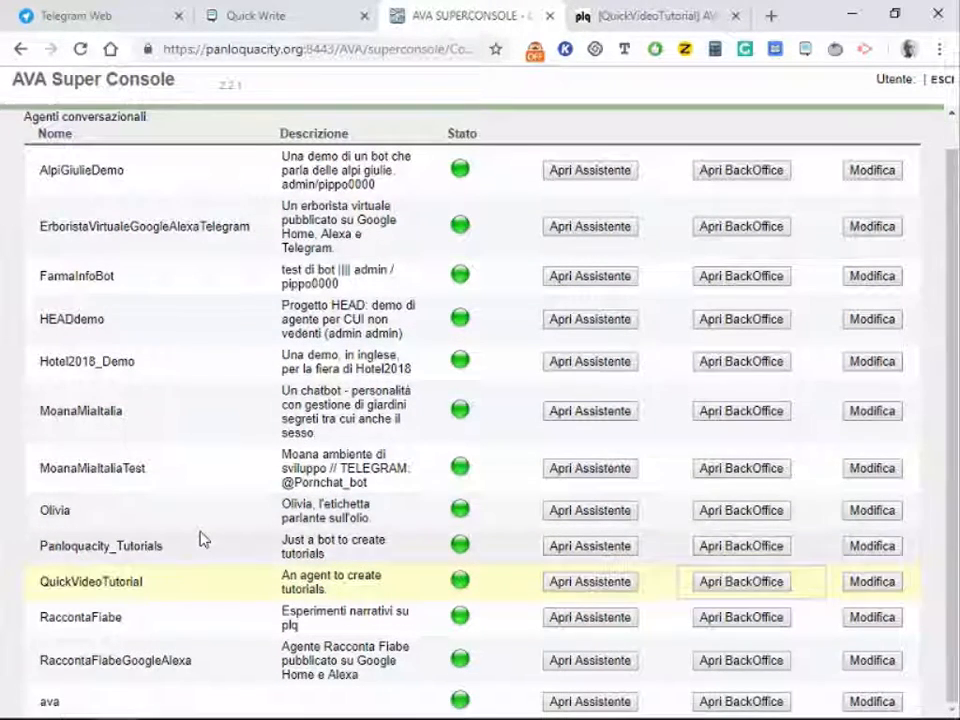
left_click(580, 582)
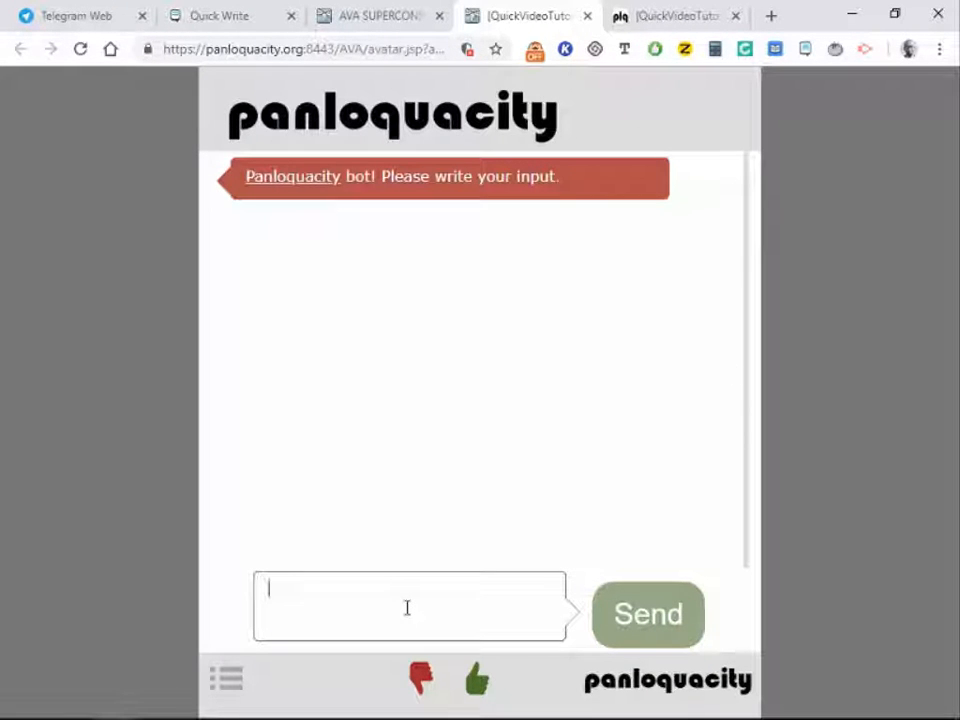
Step: Send the bot 'hi', 'hello', 'how are you' and 'how are you dear bot'
type("hi")
key("Return")
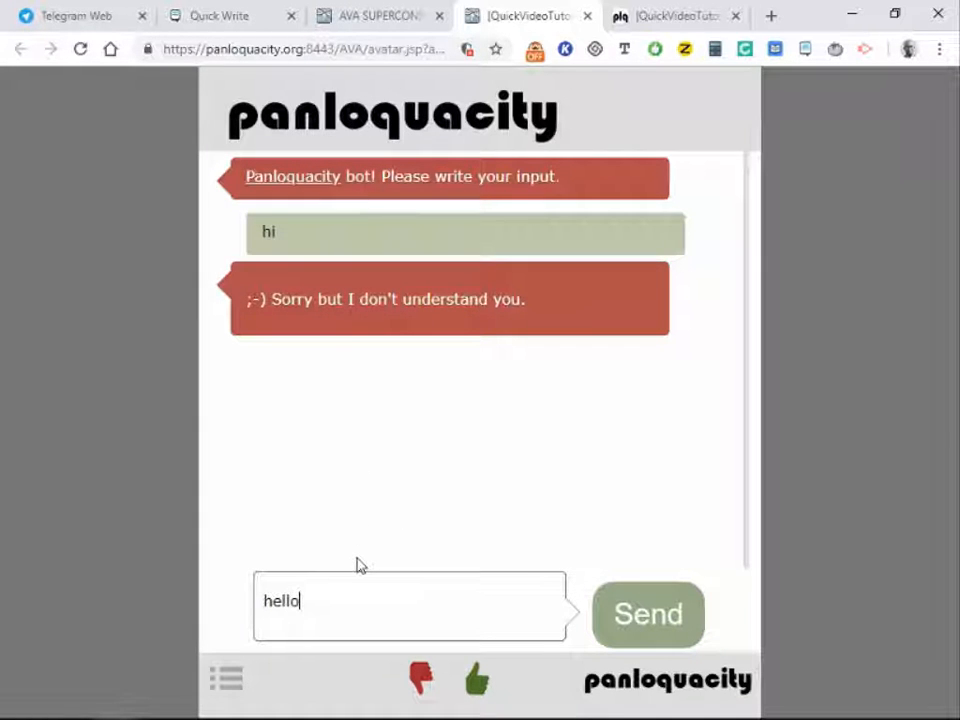
key("Return")
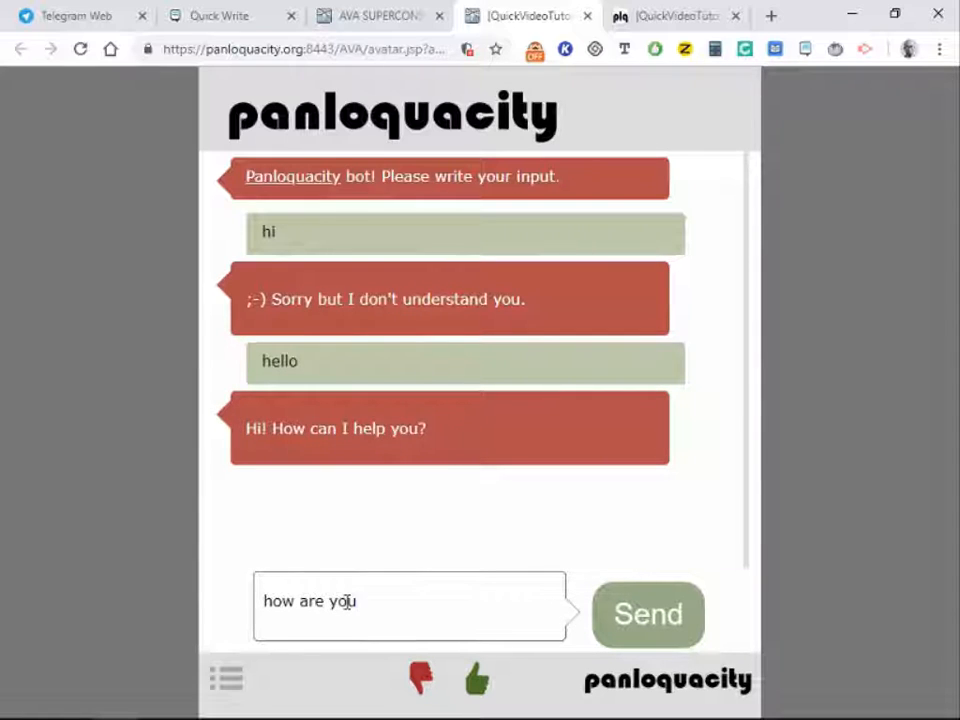
key("Return")
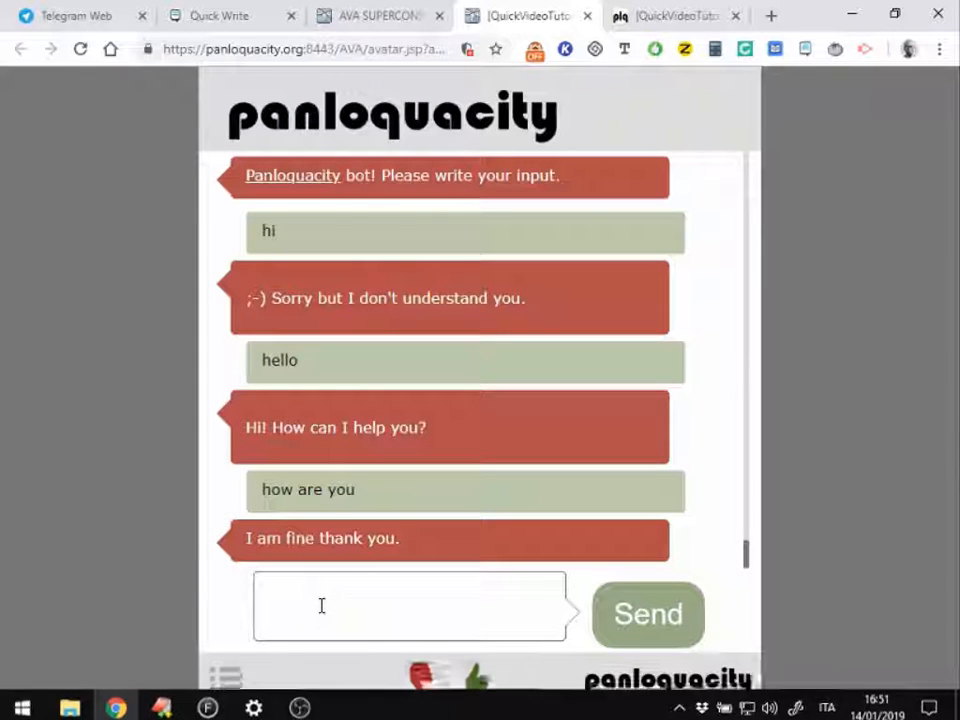
type("how")
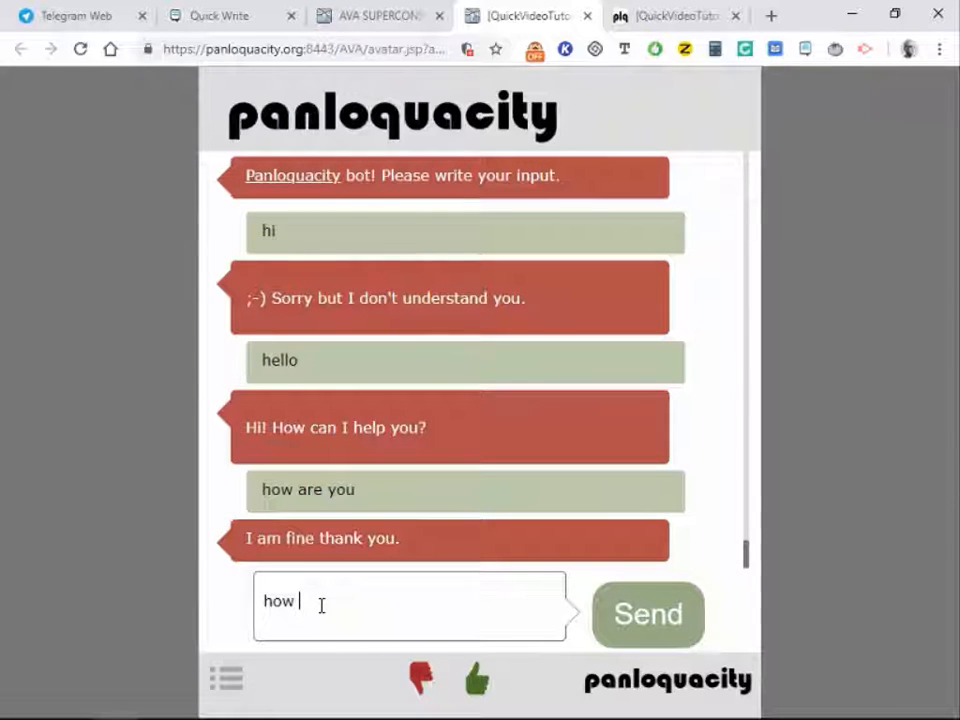
type(" are you dear")
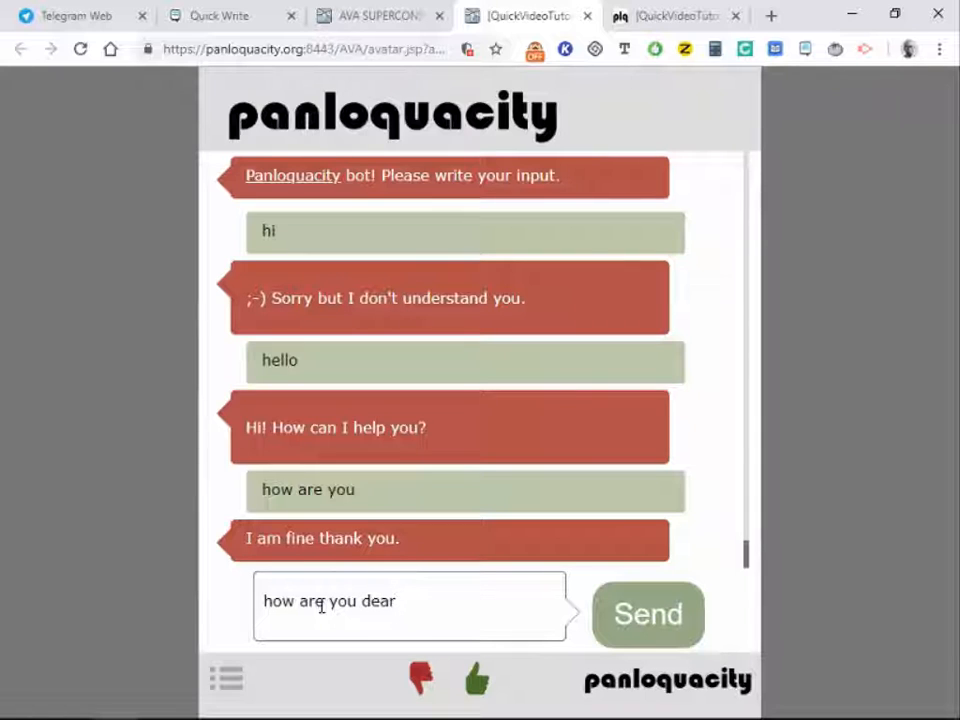
type(" bot")
key("Return")
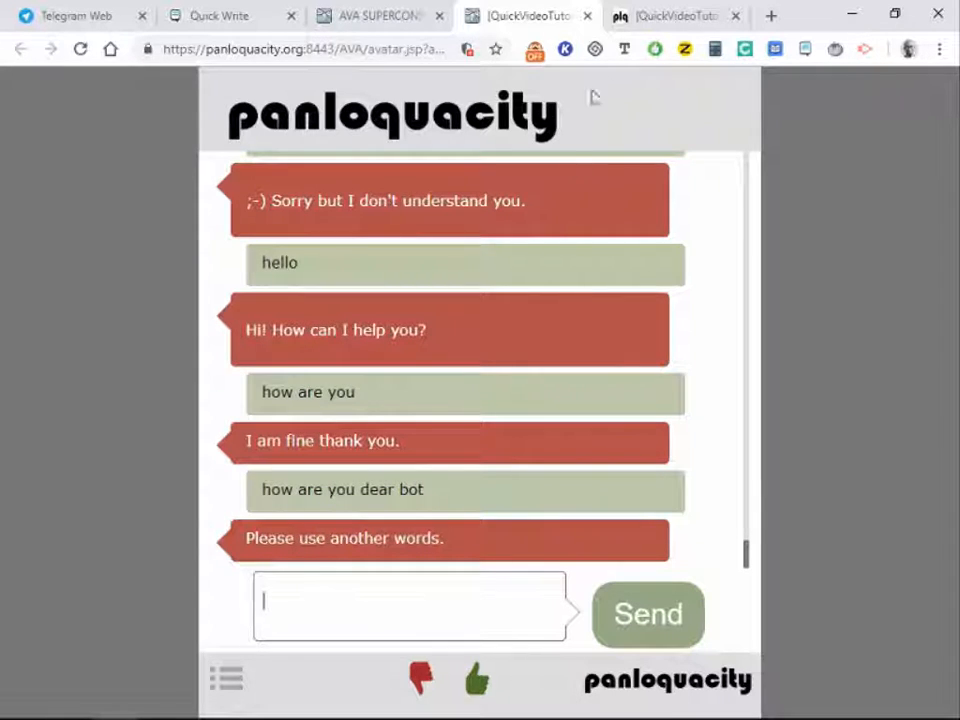
Step: In the BackOffice tab, show the Conversations log with all four test exchanges and scores
left_click(628, 18)
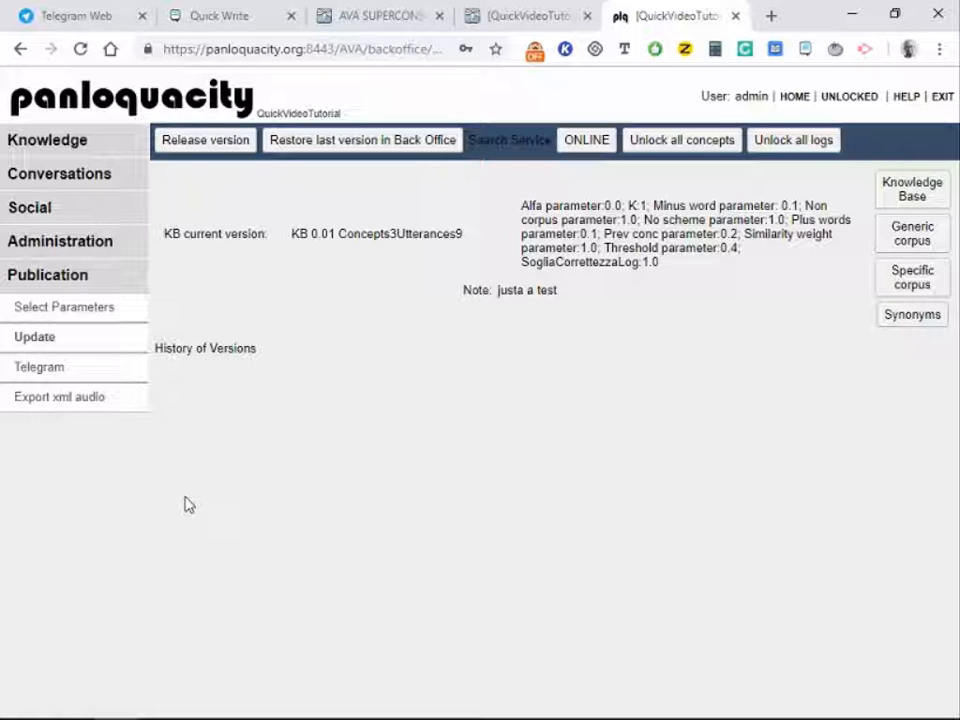
left_click(55, 180)
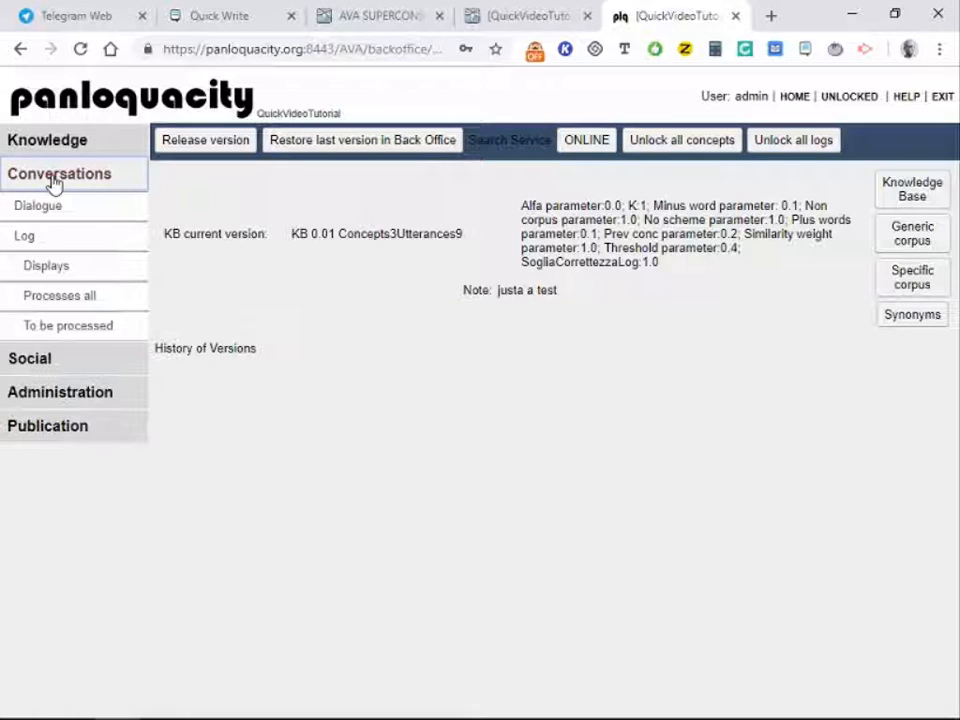
left_click(55, 298)
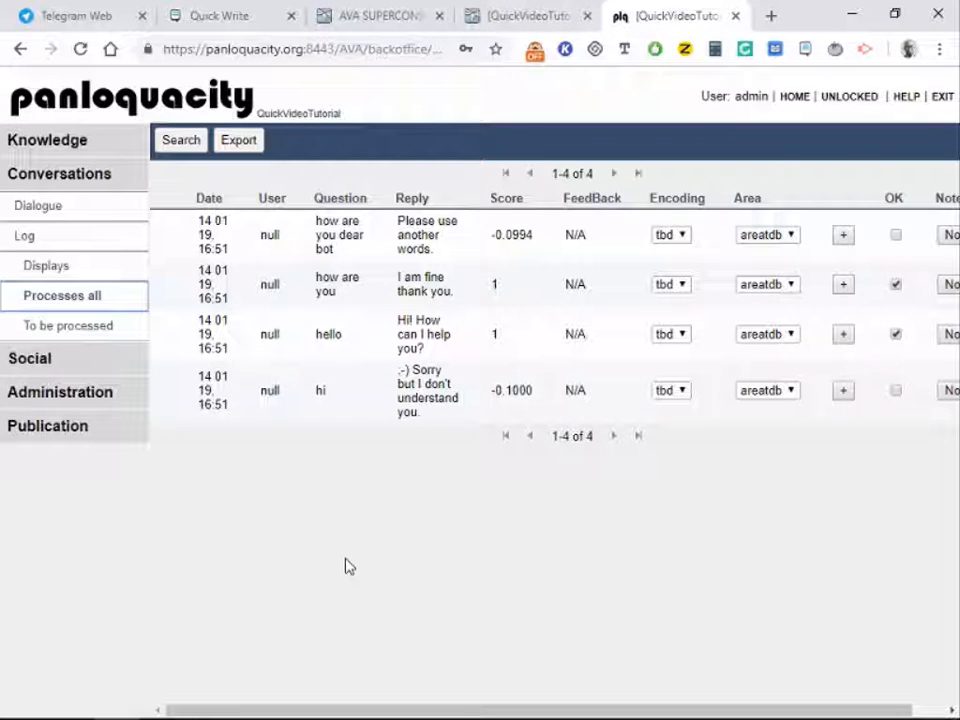
Step: Attach the logged question 'hi' to the welcome concept AAA00002
left_click(320, 392)
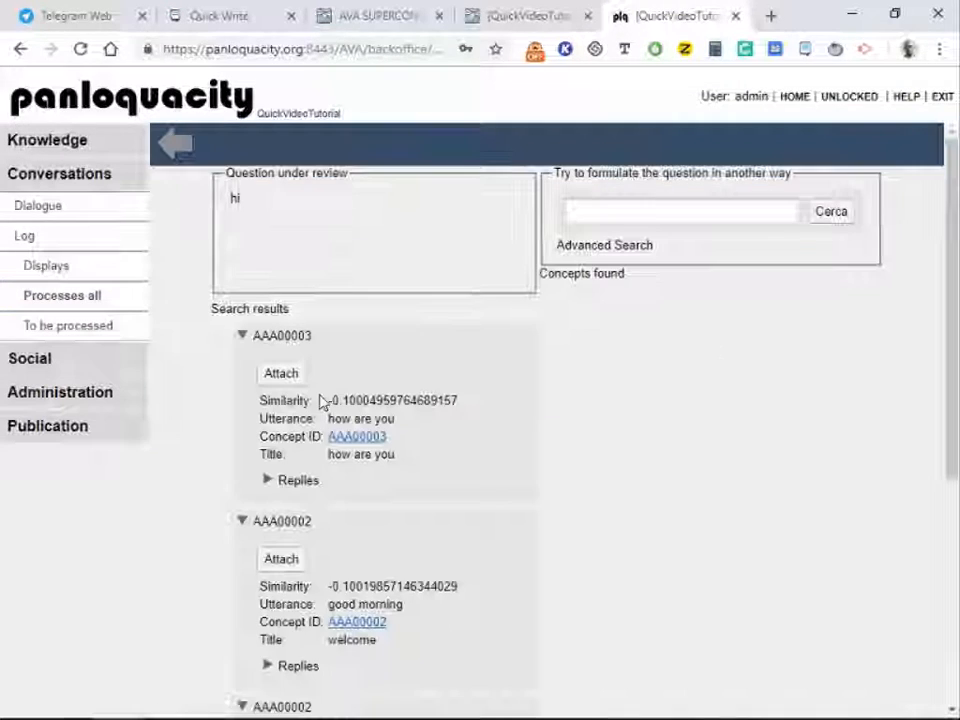
scroll(458, 452, "down", 2)
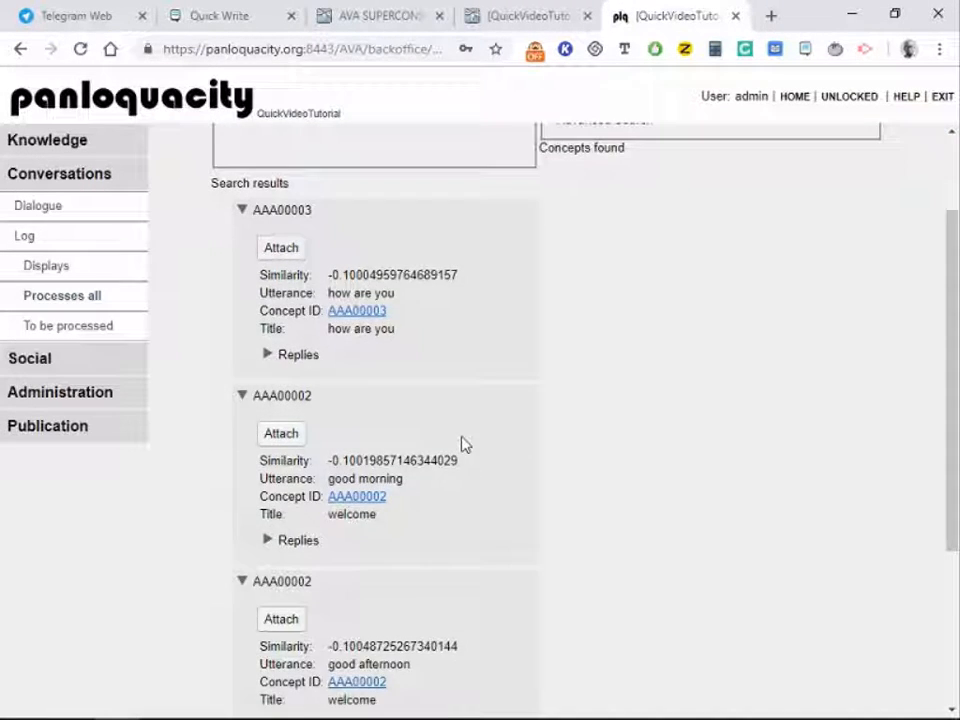
scroll(461, 444, "up", 2)
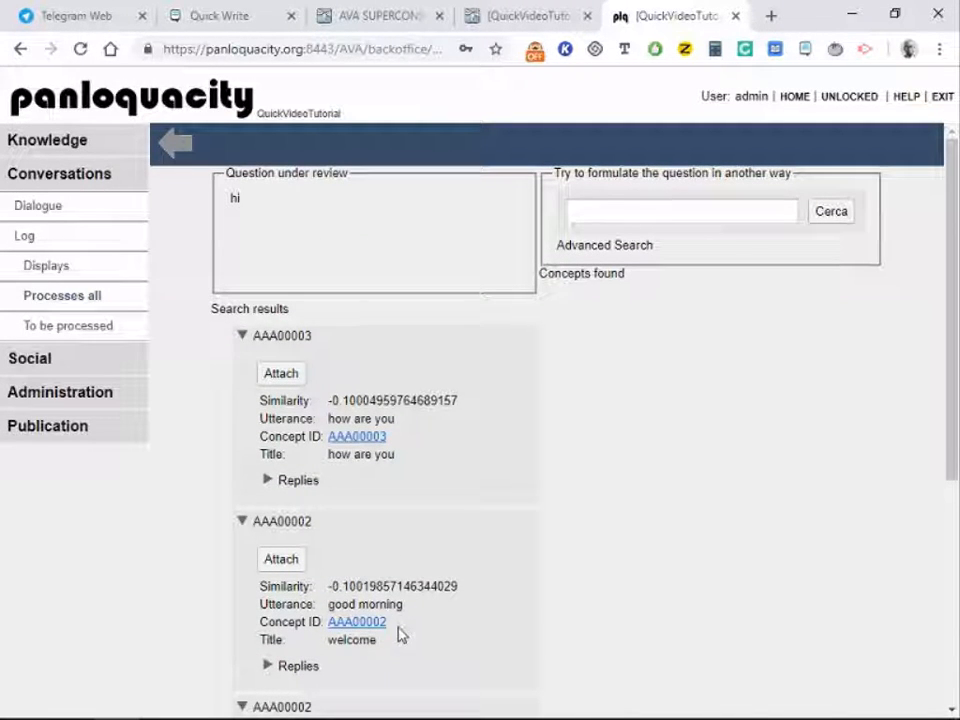
left_click(286, 565)
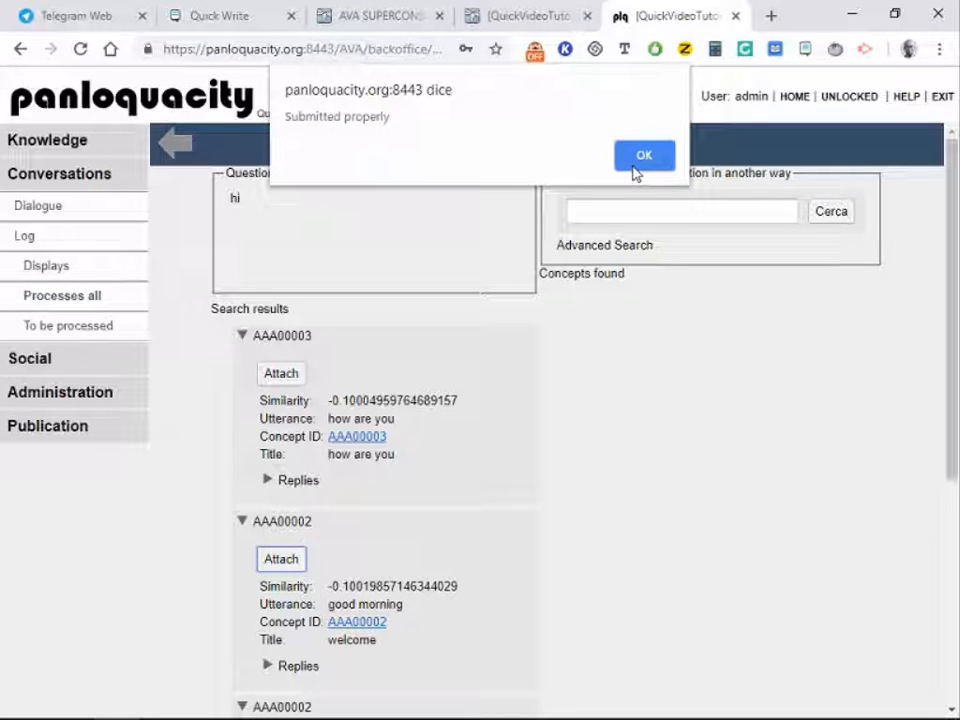
left_click(636, 166)
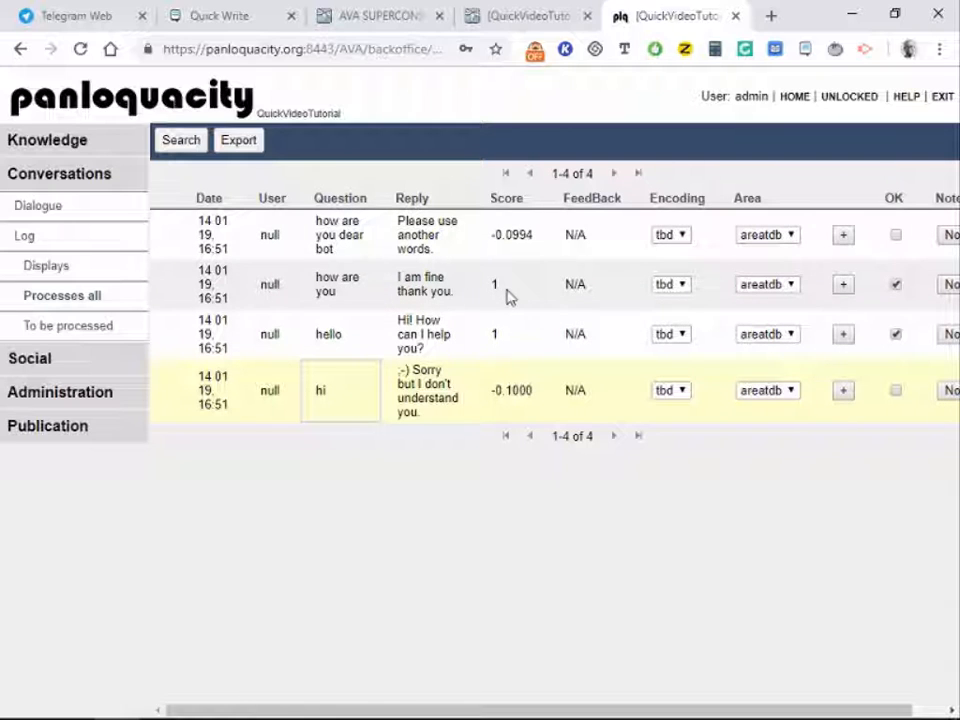
Step: Attach 'how are you dear bot' to the how are you concept AAA00003
left_click(335, 244)
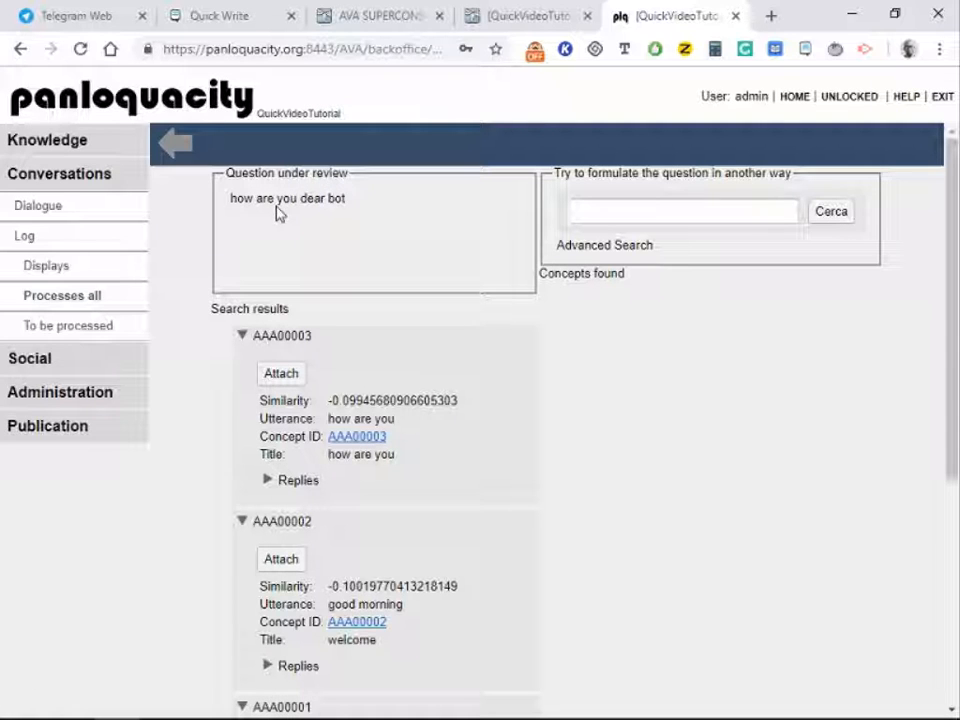
left_click(279, 378)
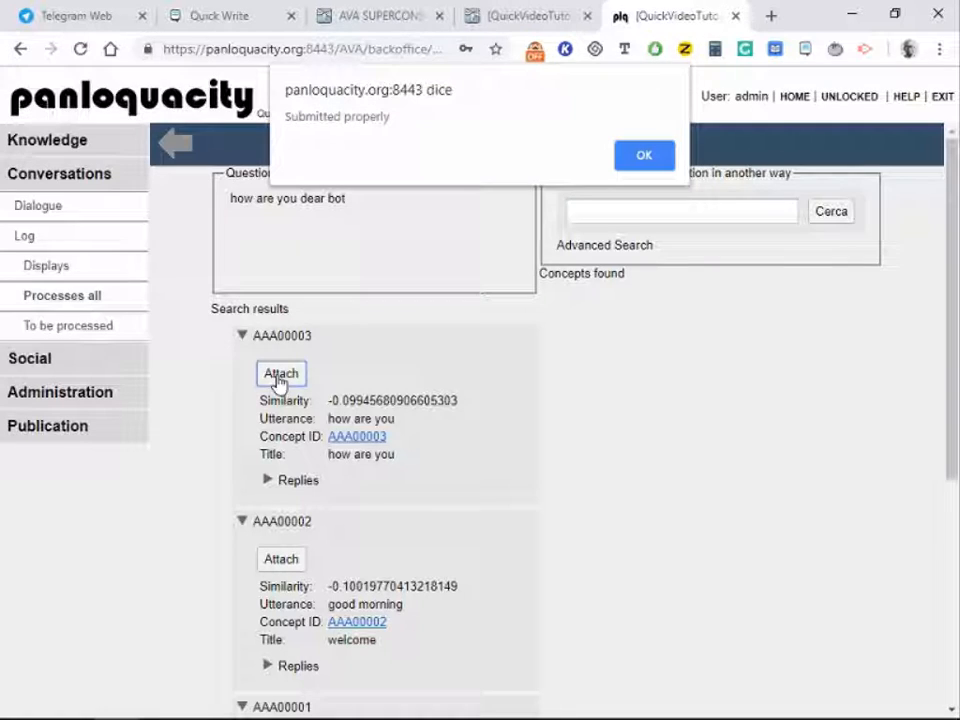
left_click(644, 155)
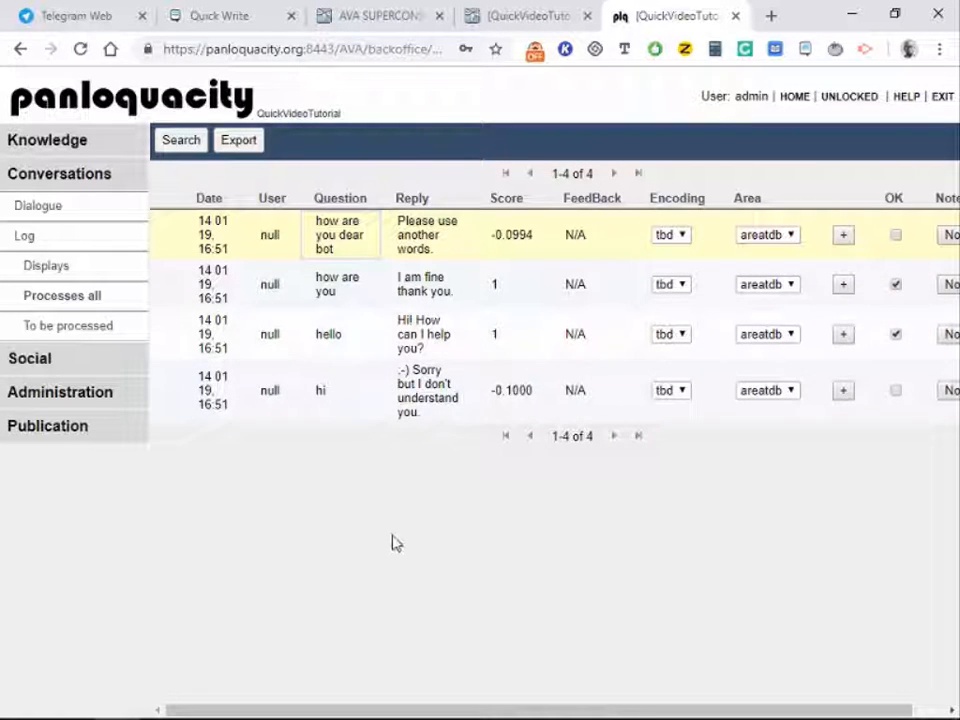
Step: Release knowledge base version KB 0.02 from Publication > Update and confirm it
left_click(552, 20)
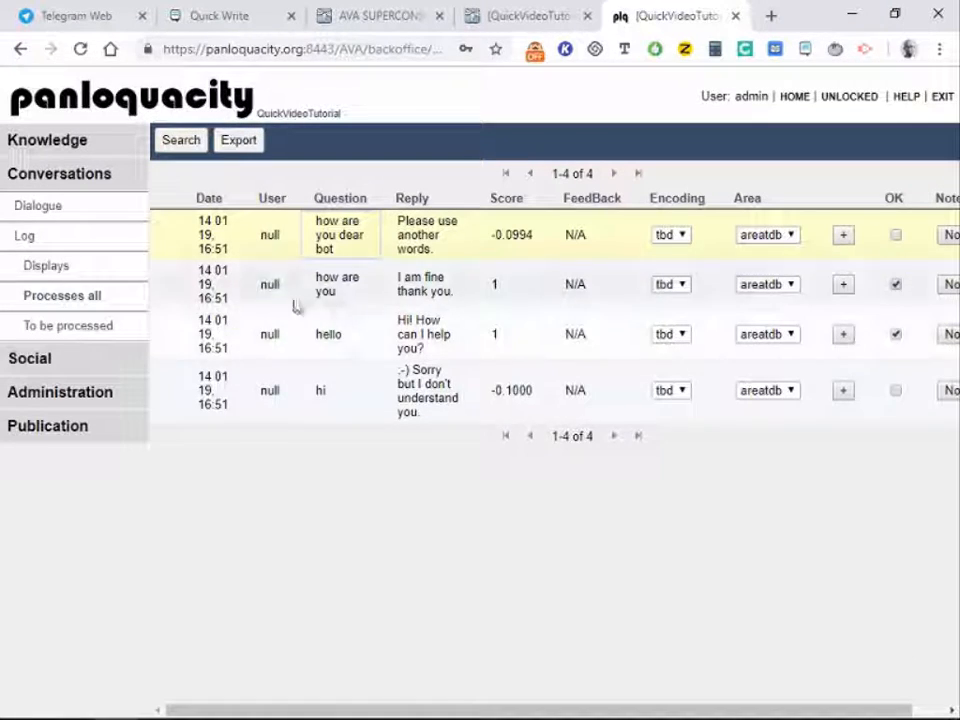
left_click(80, 396)
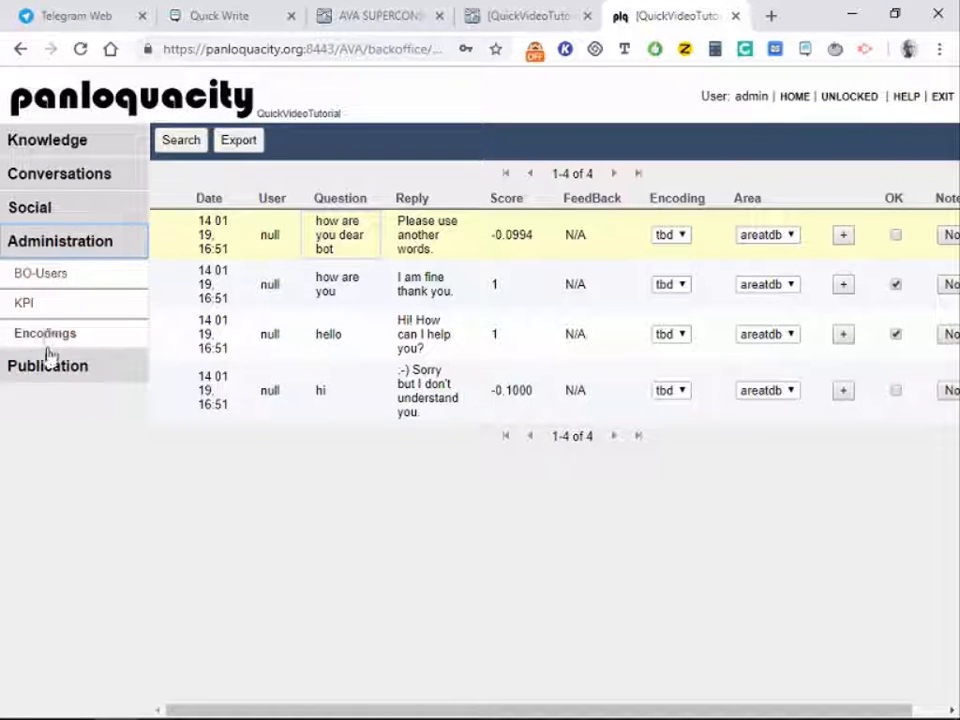
left_click(47, 367)
left_click(38, 340)
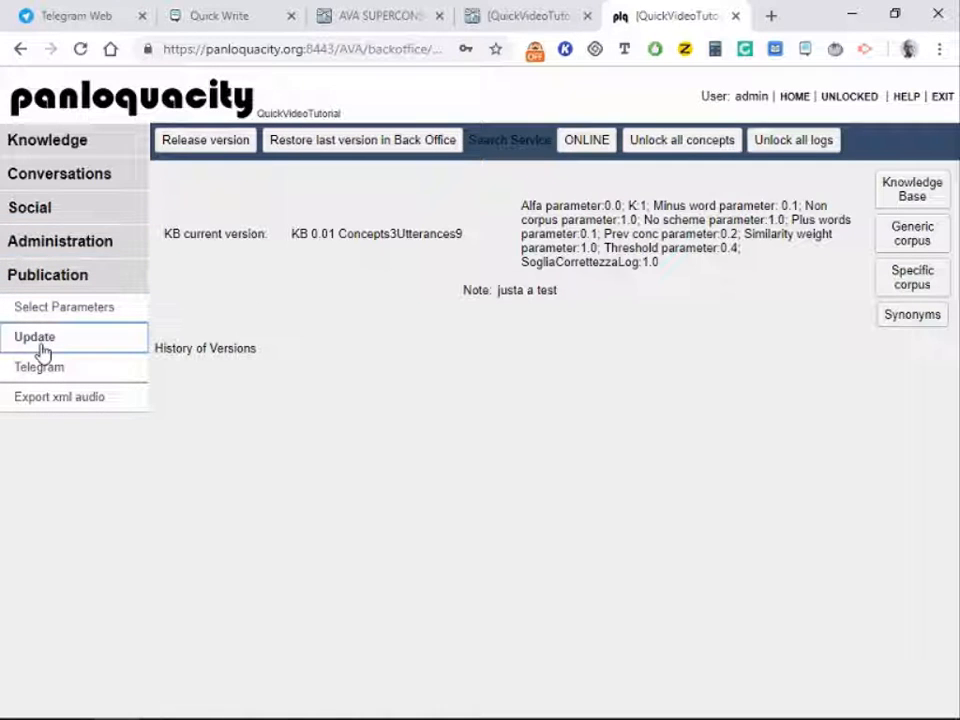
left_click(187, 142)
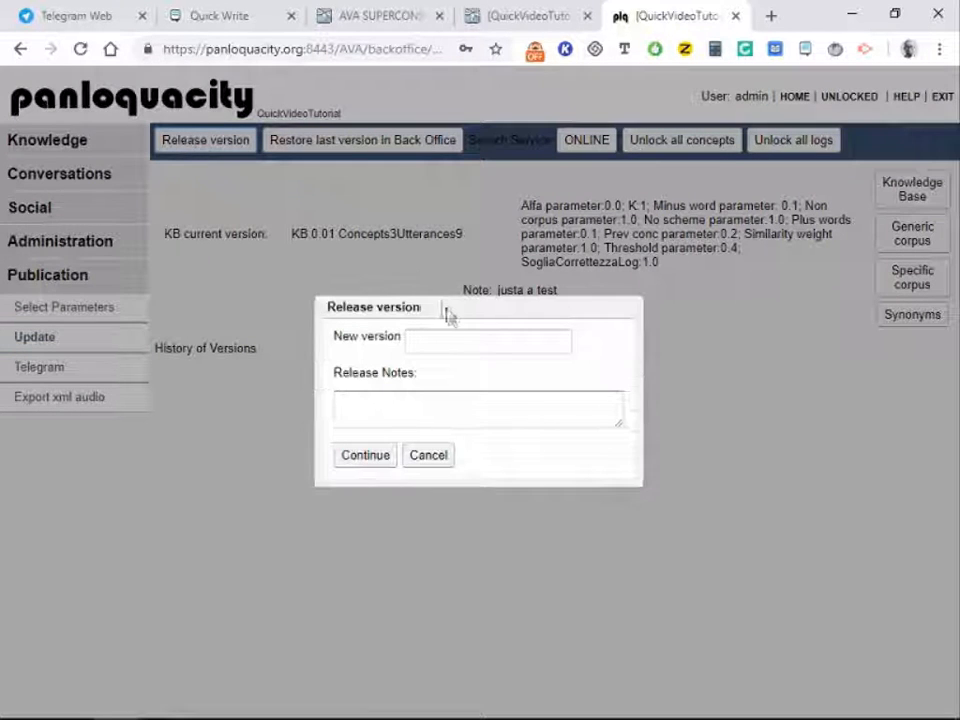
left_click(450, 337)
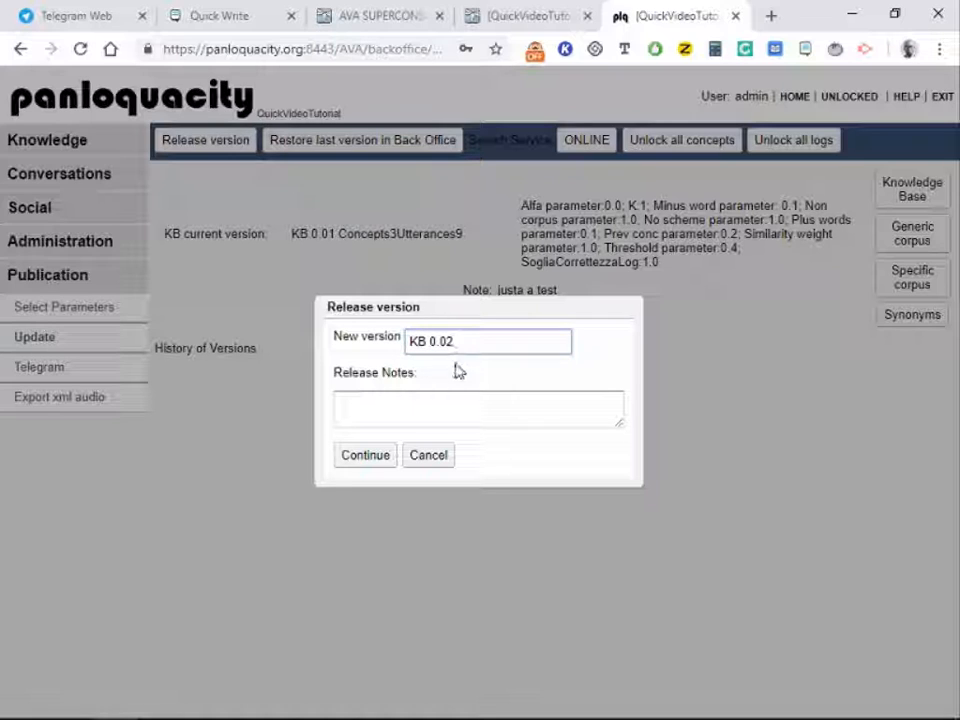
left_click(383, 457)
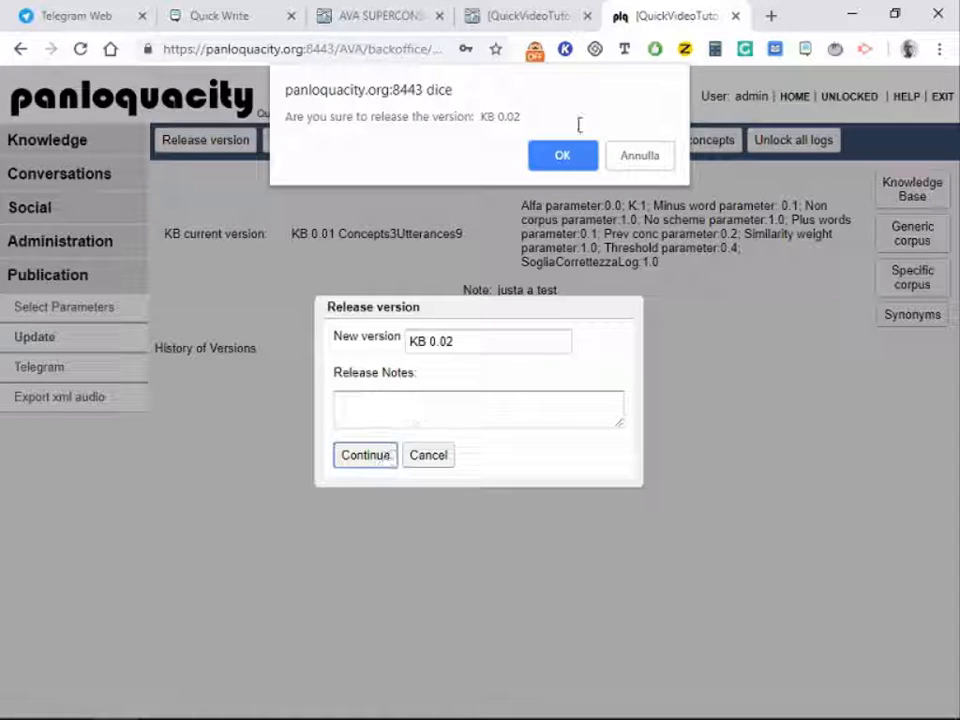
left_click(566, 158)
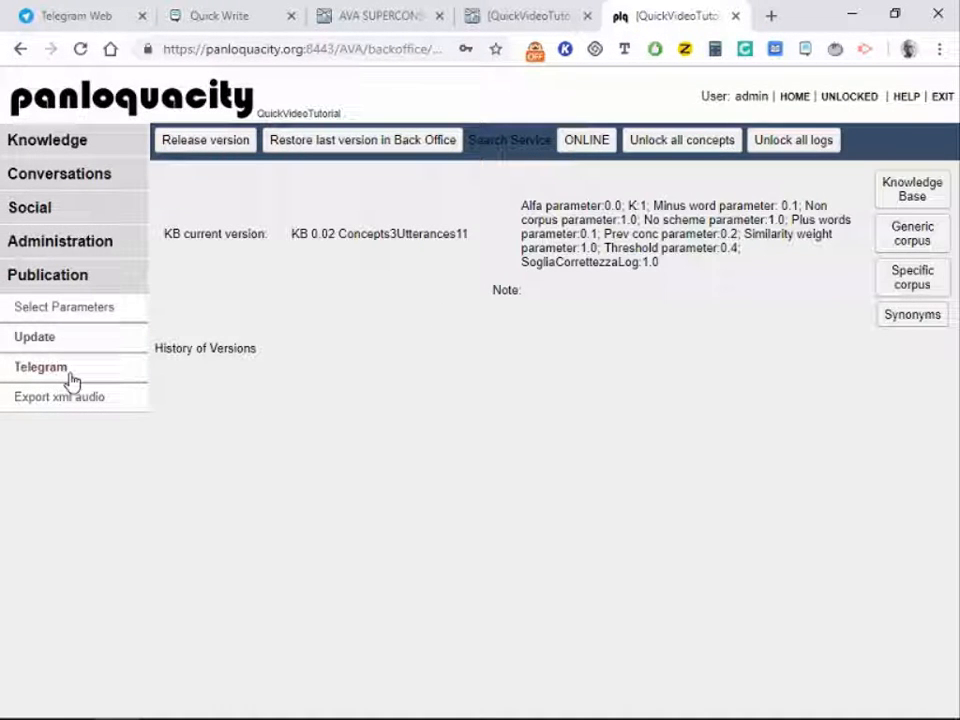
Step: Open the BOT TELEGRAM page and copy the bot token from the text editor
left_click(41, 367)
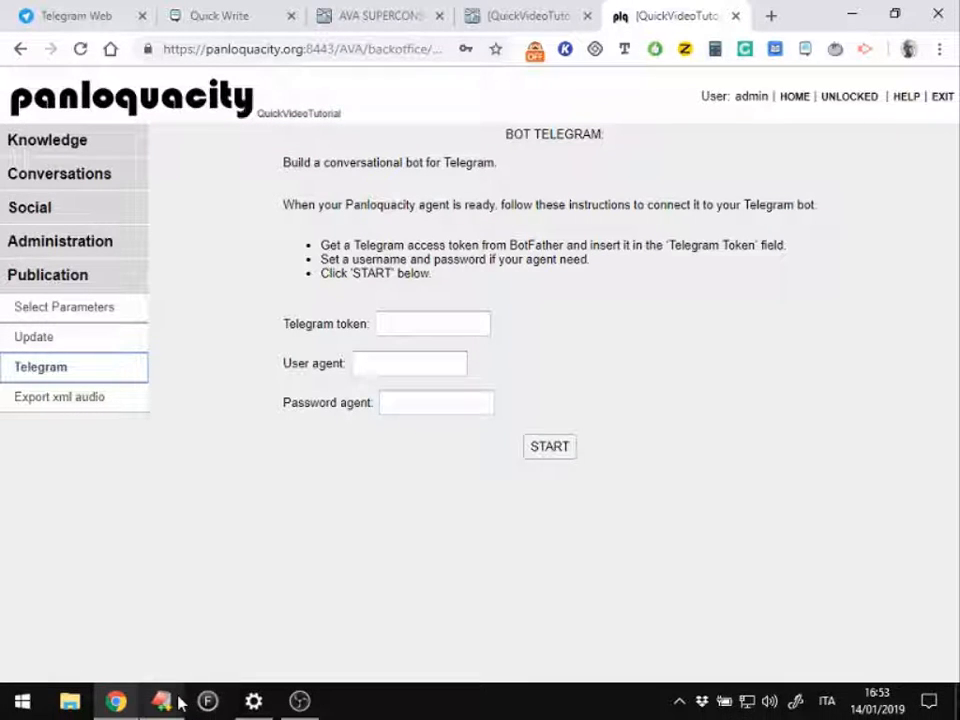
left_click(177, 701)
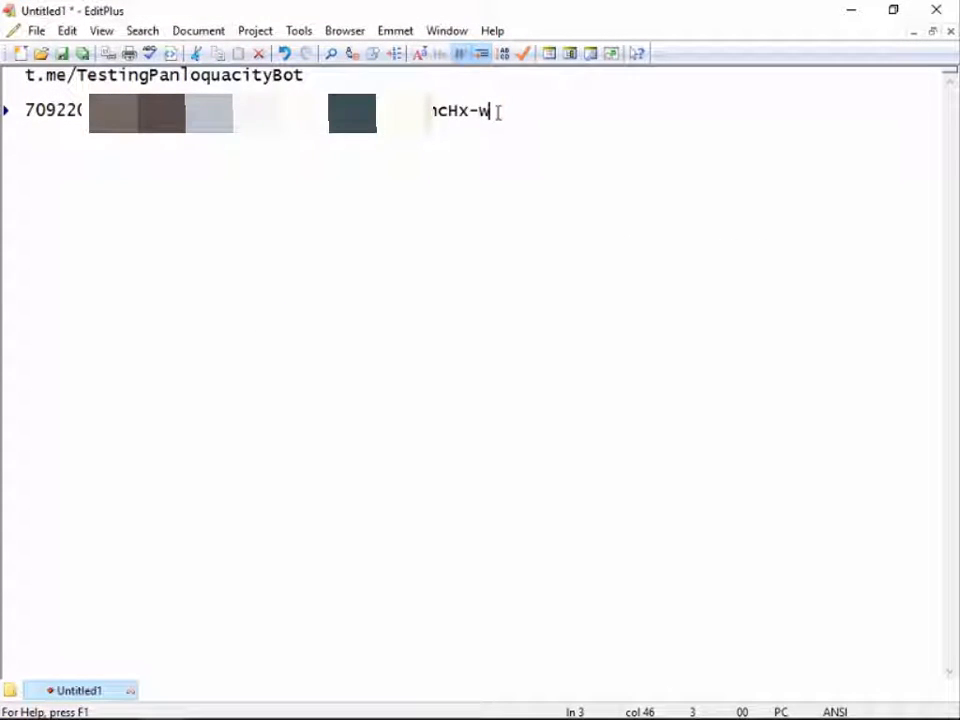
left_click_drag(497, 111, 4, 133)
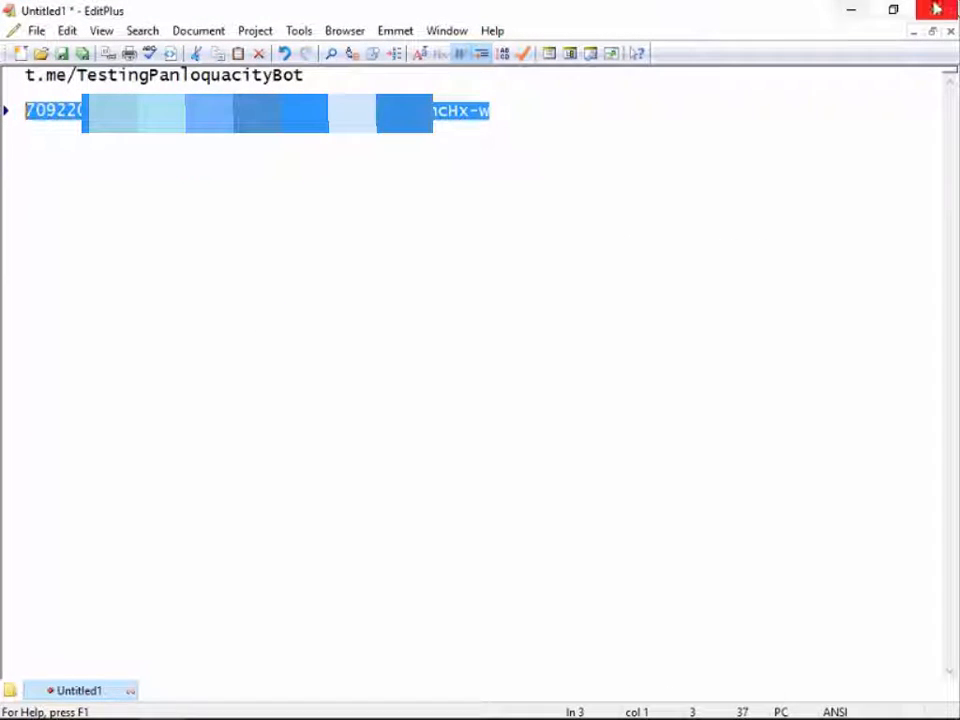
left_click(855, 12)
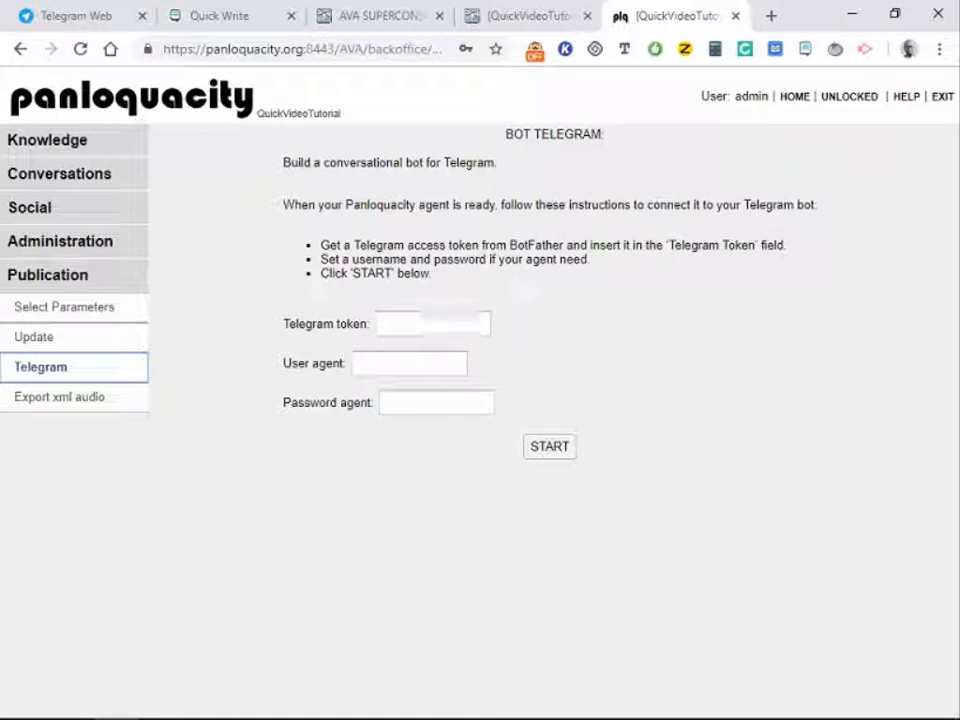
Step: Paste the token into the Telegram field, start the bot connection and go to Telegram Web
left_click(377, 333)
key("ctrl+v")
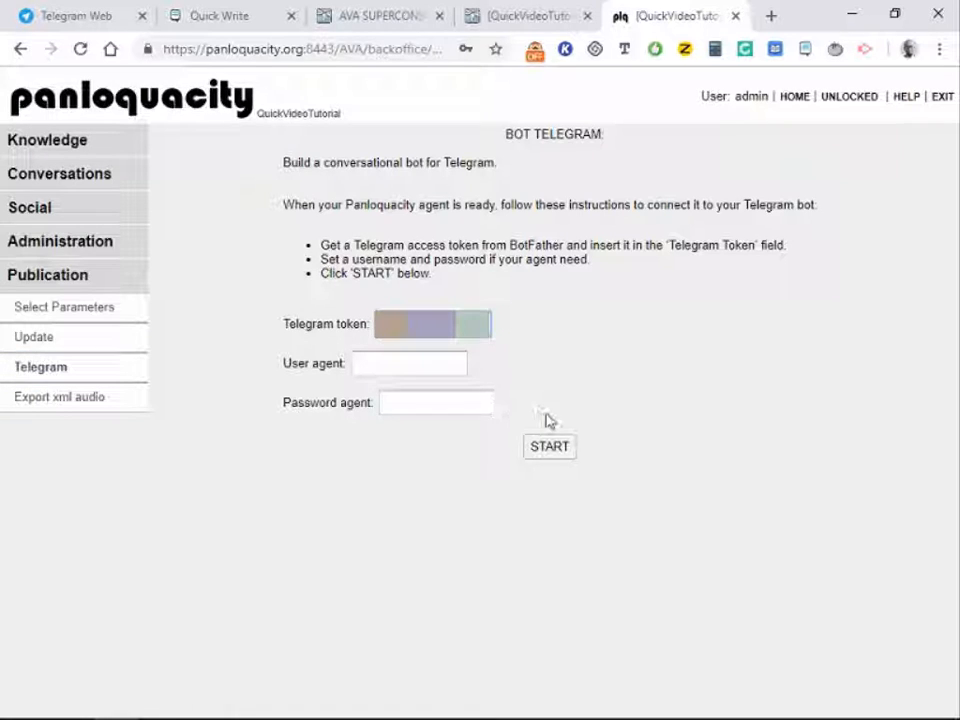
left_click(552, 447)
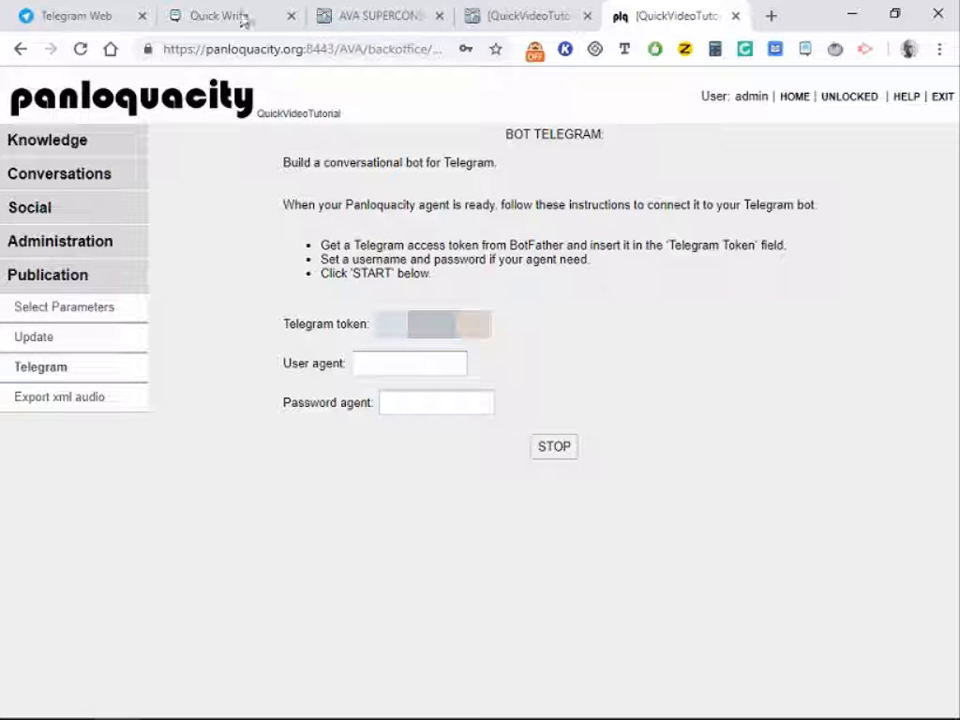
left_click(117, 20)
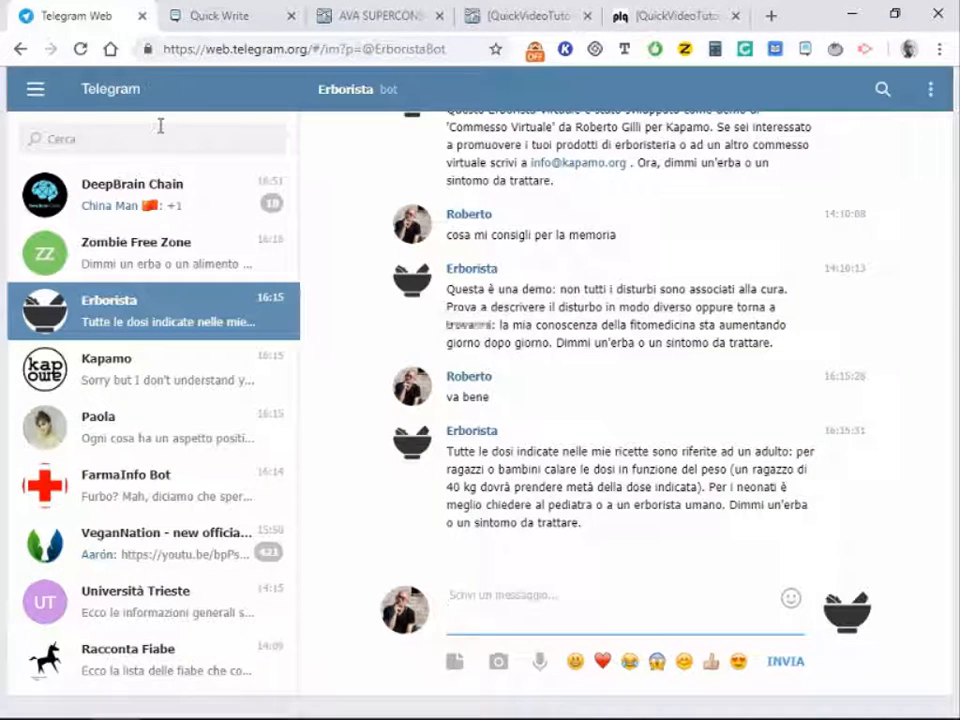
Step: Find the TestingPanloquacity bot in Telegram Web and start a conversation with it
key("Escape")
left_click(215, 142)
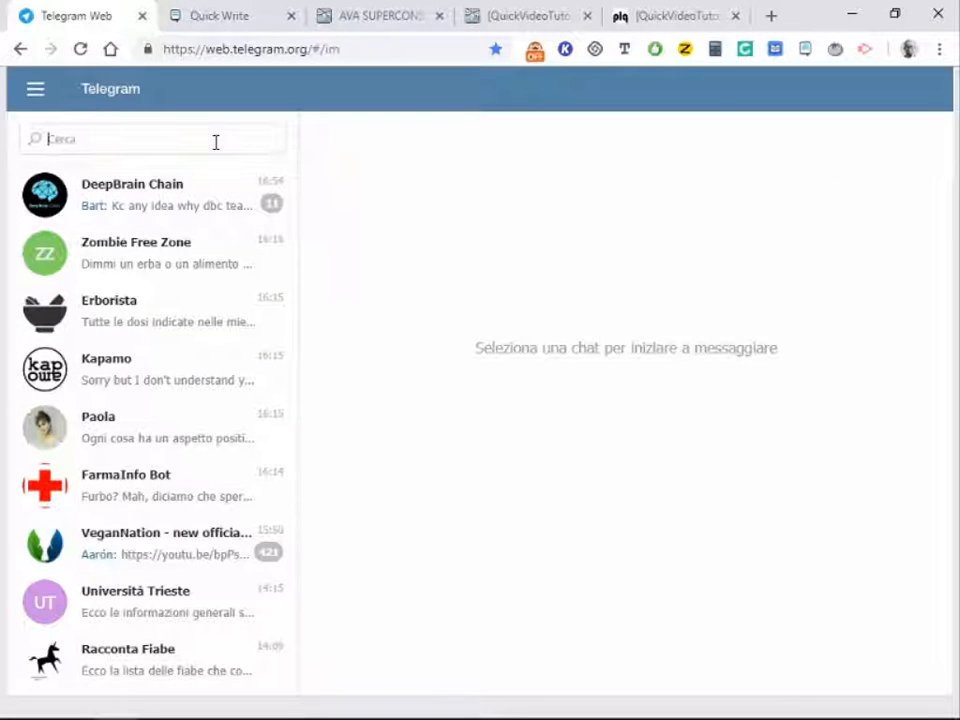
type("test")
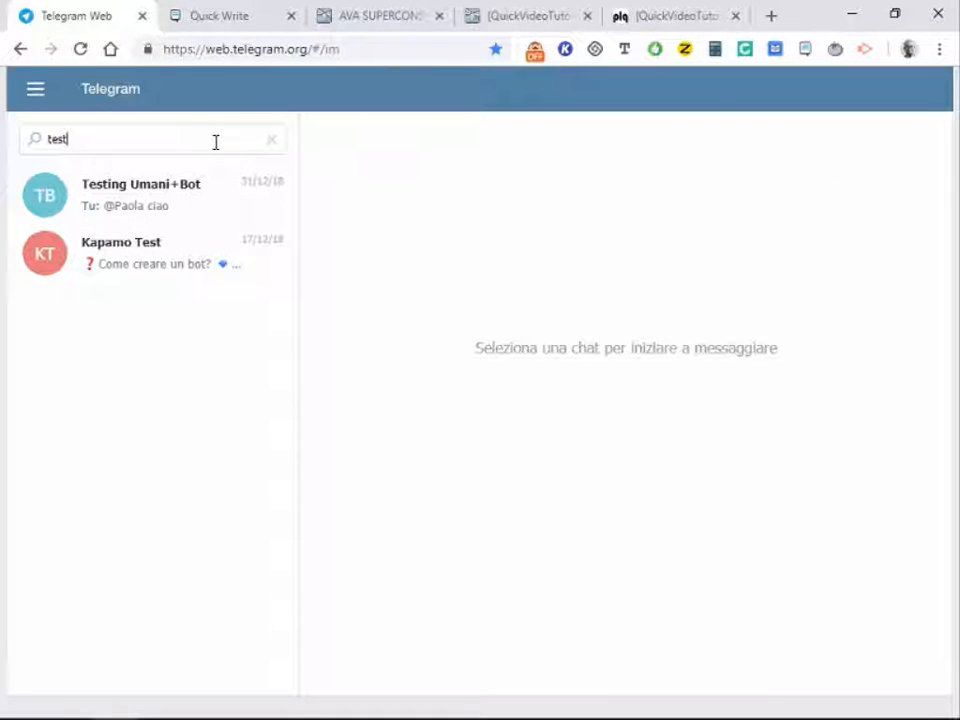
type("ingpanloquacity")
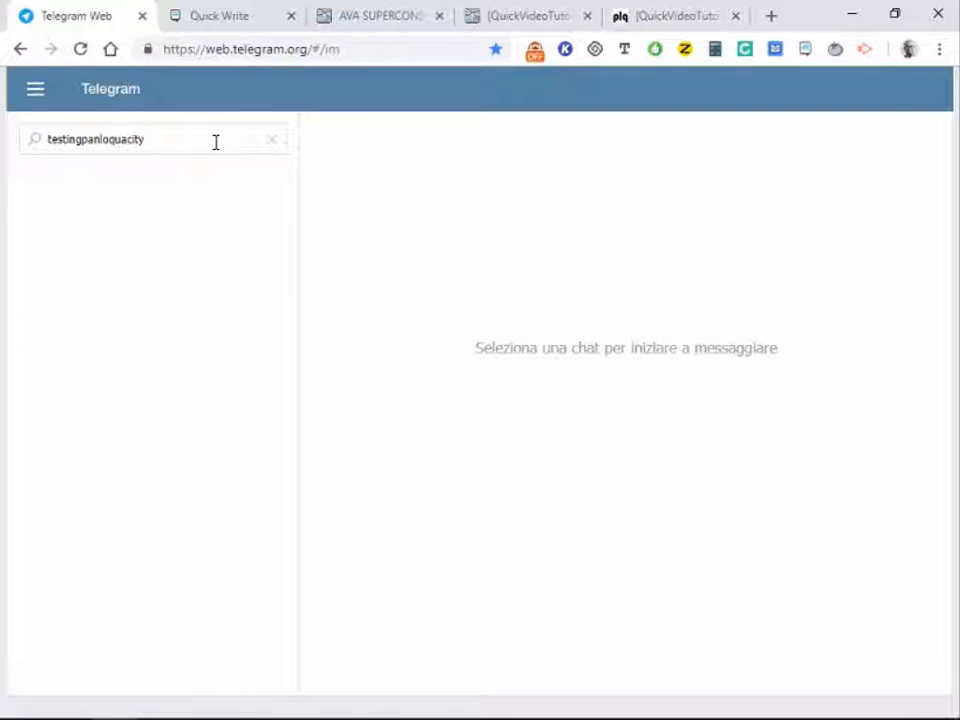
key("Return")
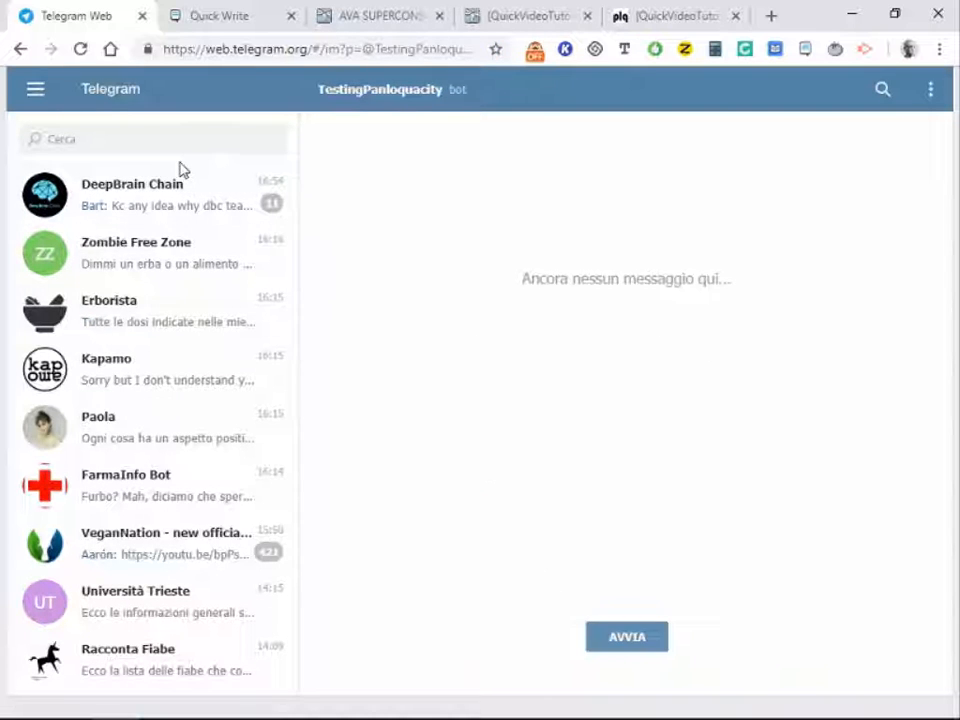
left_click(622, 639)
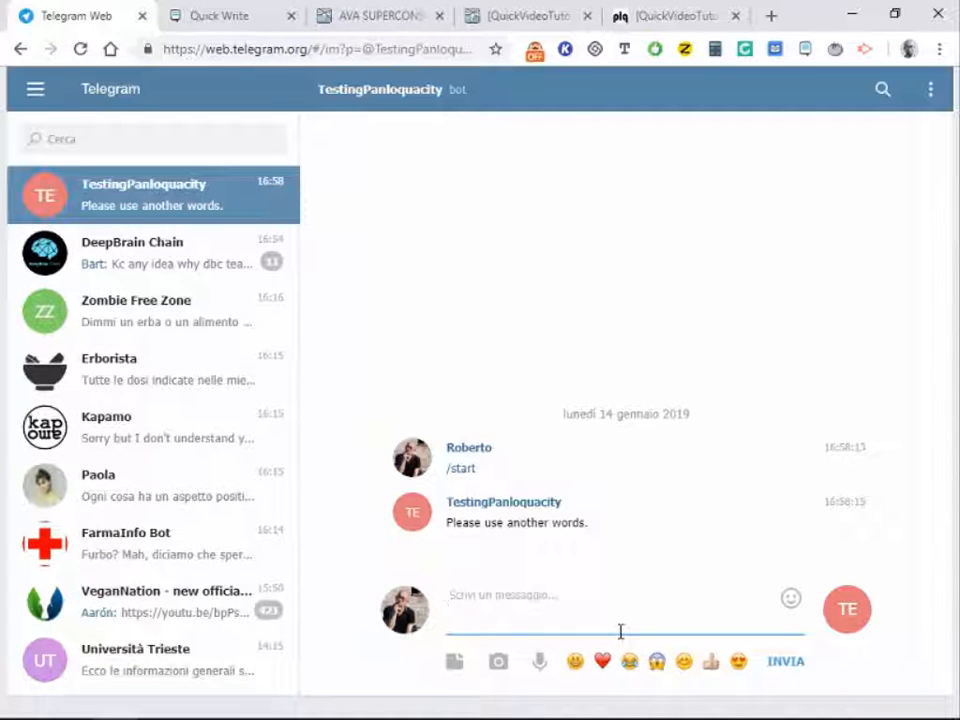
Step: Send the bot 'hi' and 'how are you dear'
type("h")
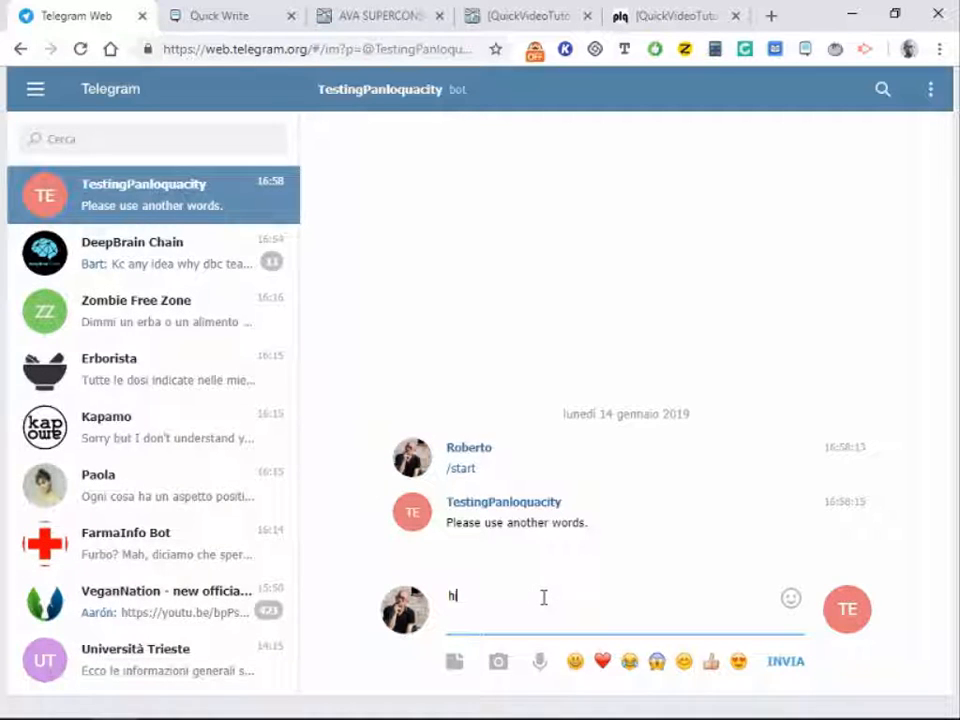
type("i")
key("Return")
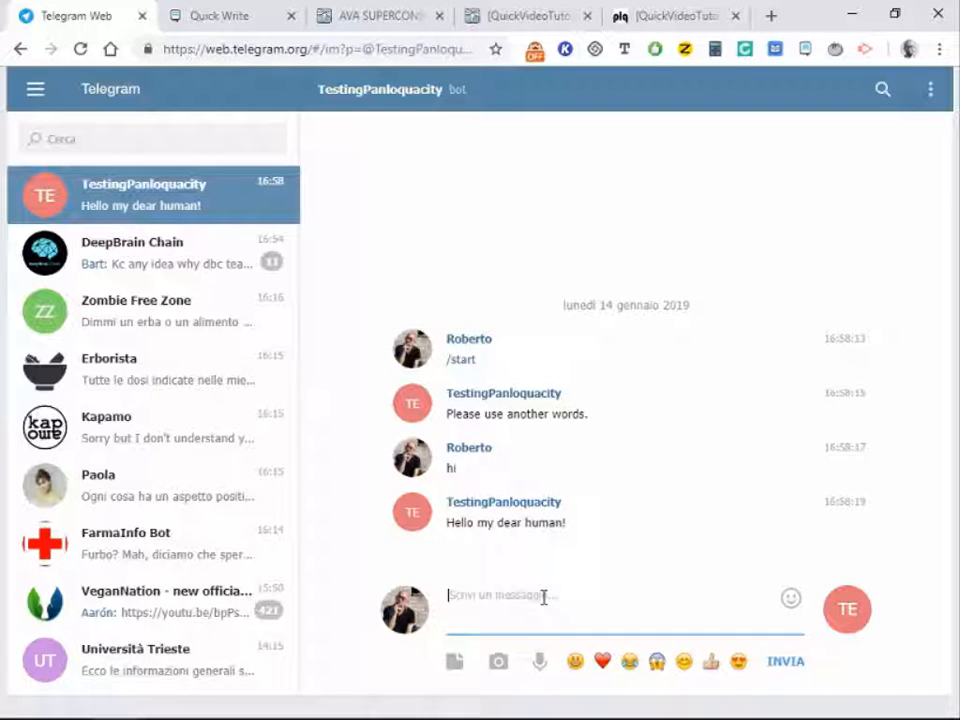
type("ow")
type("H")
key("Return")
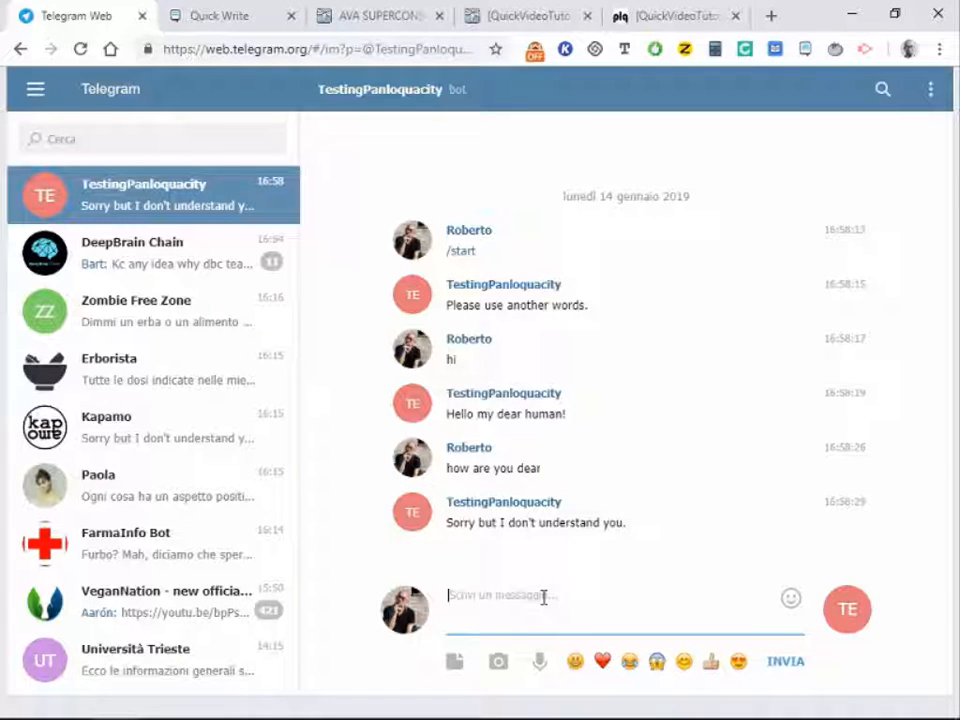
Step: Send 'do you speak italian?', 'parli italiano?' and 'how are you' to the bot
type("d")
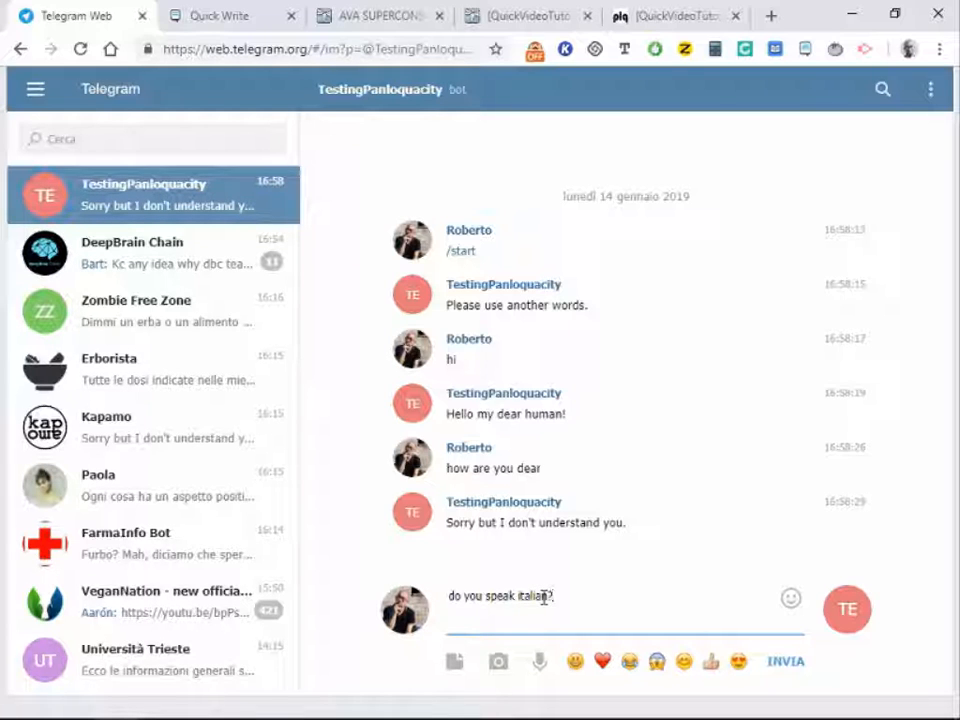
key("Return")
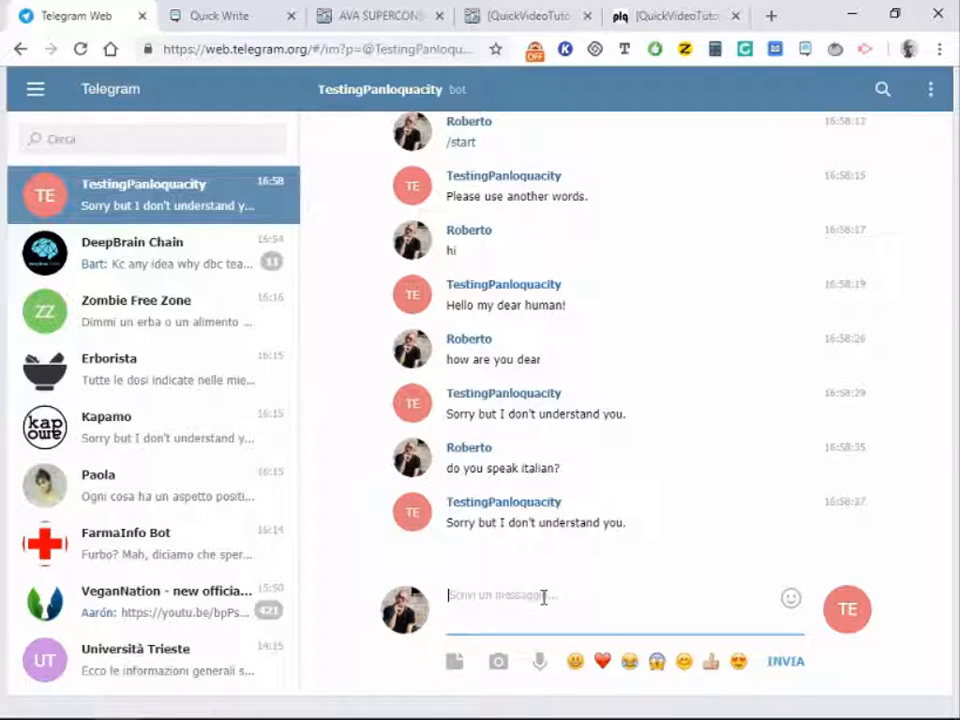
type("parli italiano?")
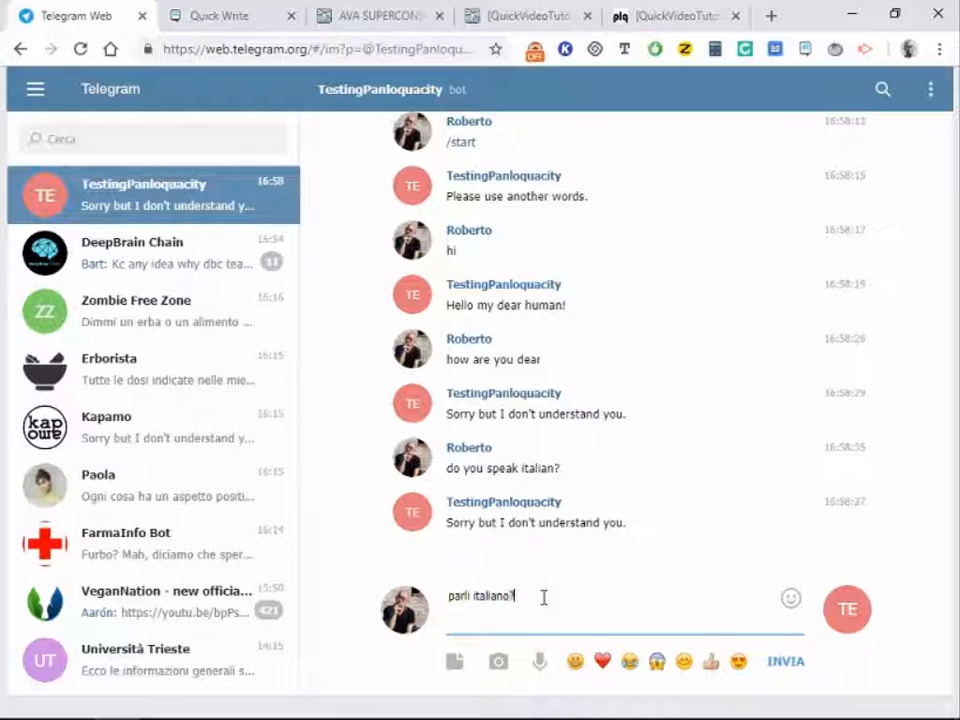
key("Return")
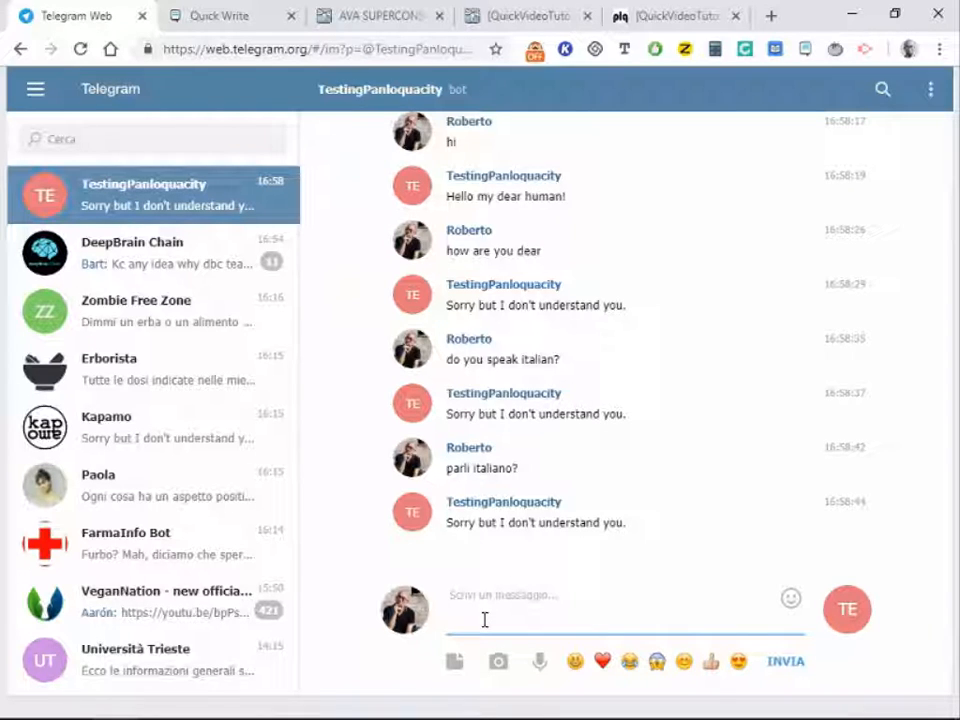
type("how are you")
key("Return")
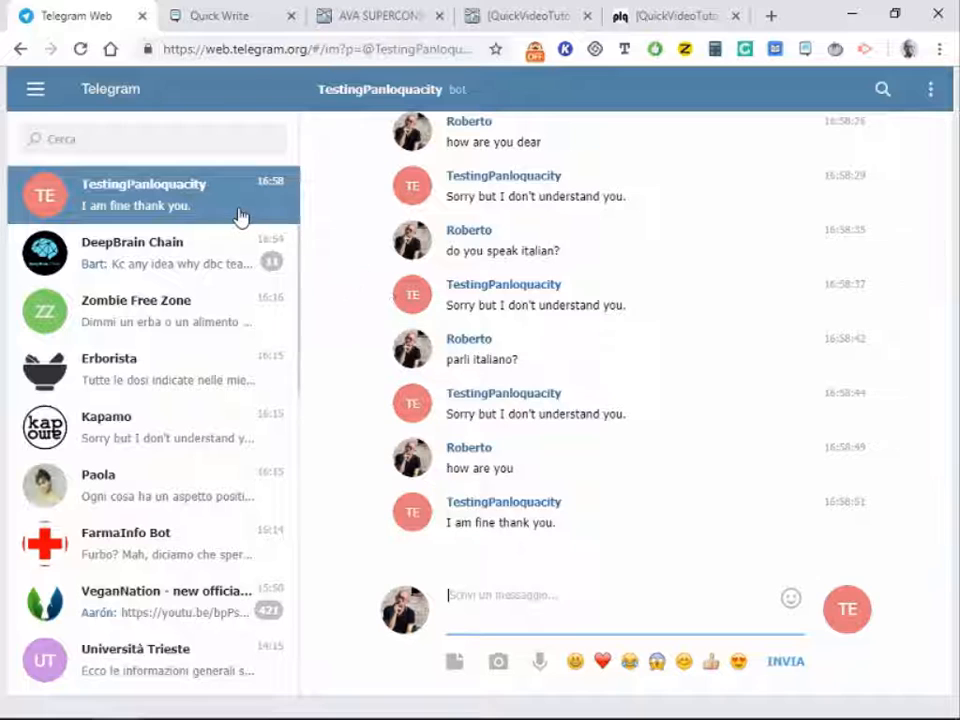
Step: Open the Processes all log and review '/start', showing matching concepts AAA00003 and AAA00002
left_click(641, 16)
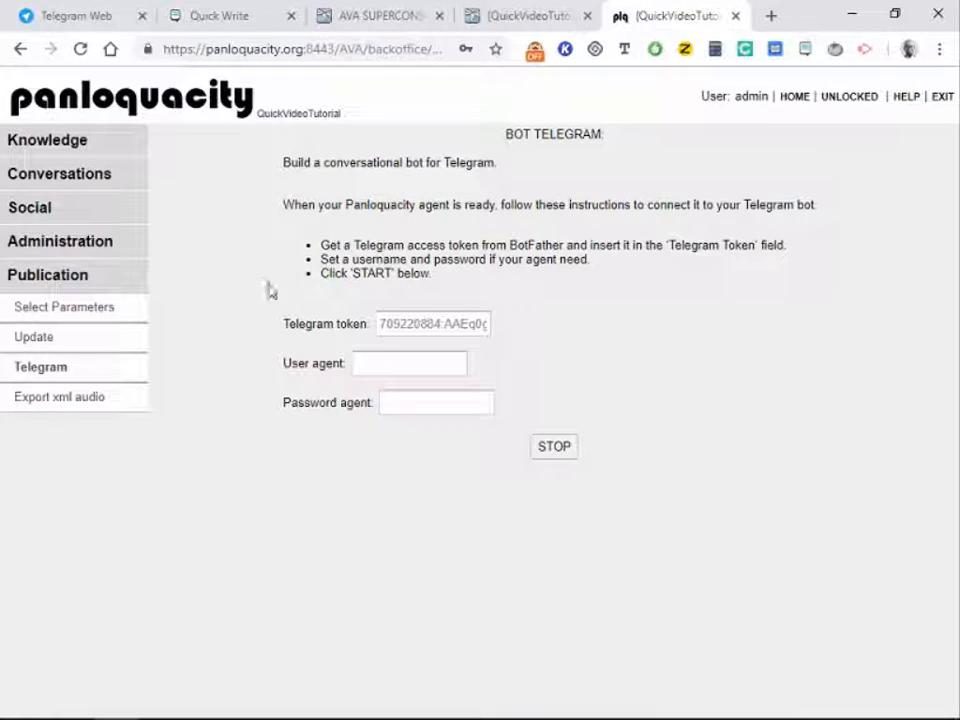
left_click(64, 180)
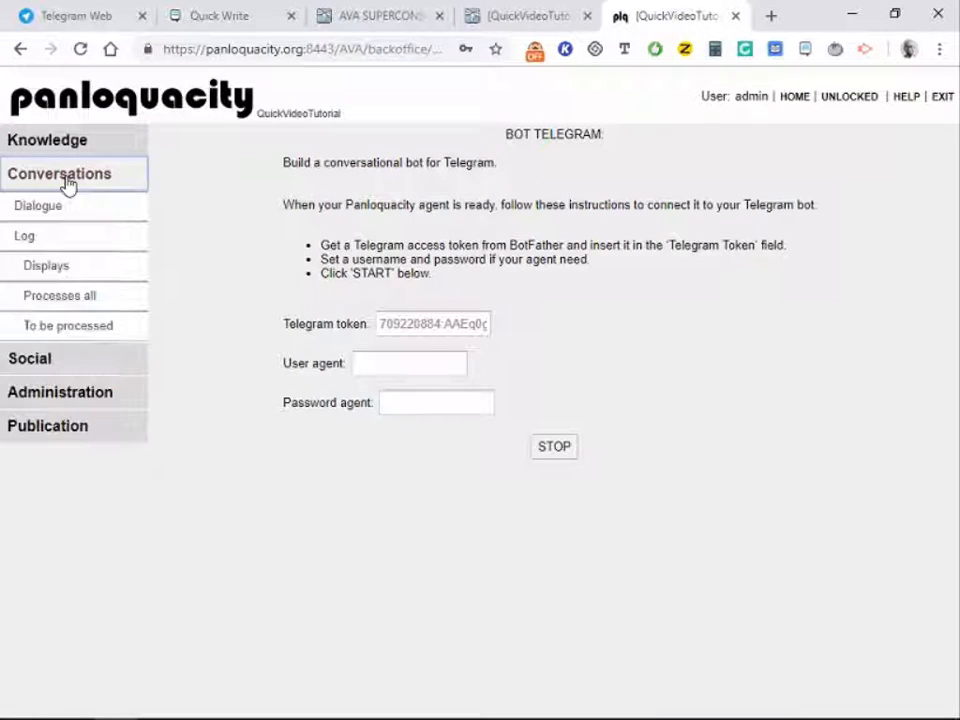
left_click(63, 296)
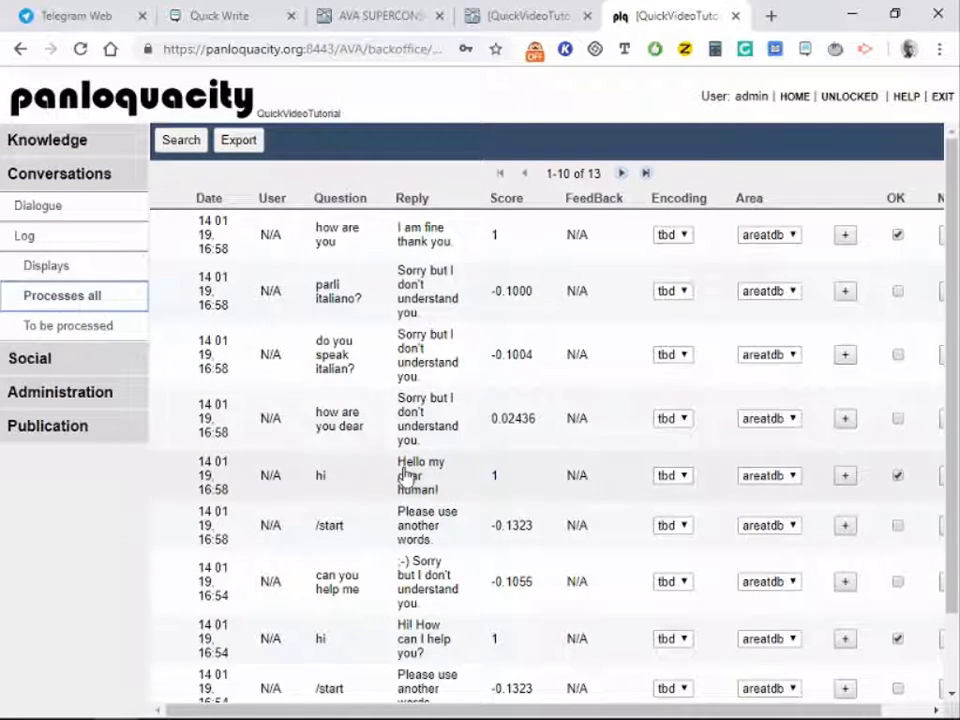
scroll(405, 475, "down", 1)
scroll(405, 475, "up", 1)
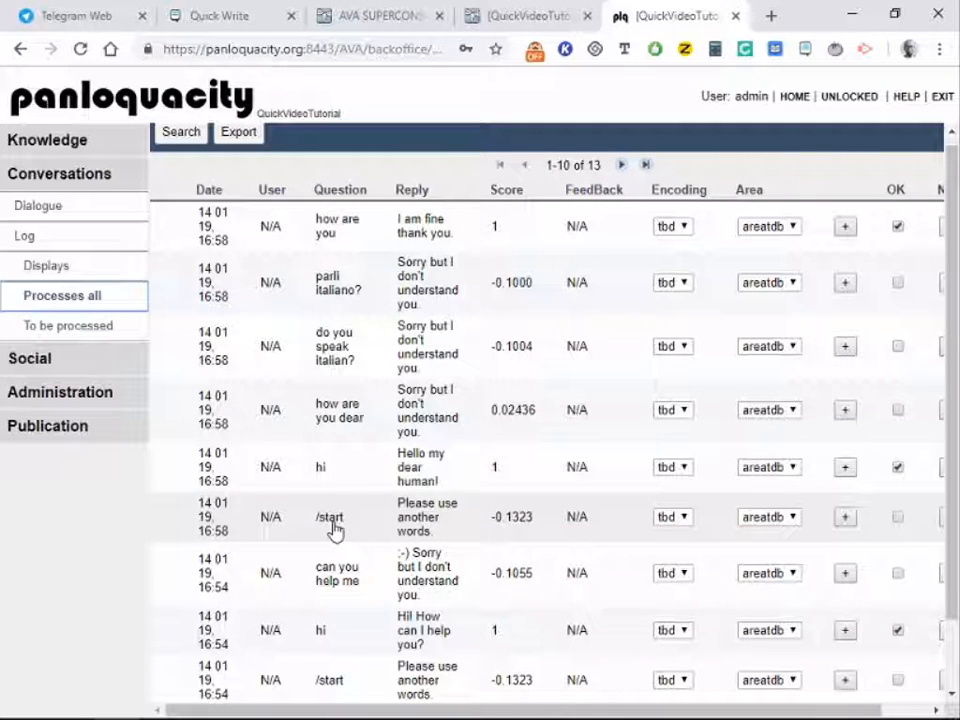
scroll(407, 515, "down", 1)
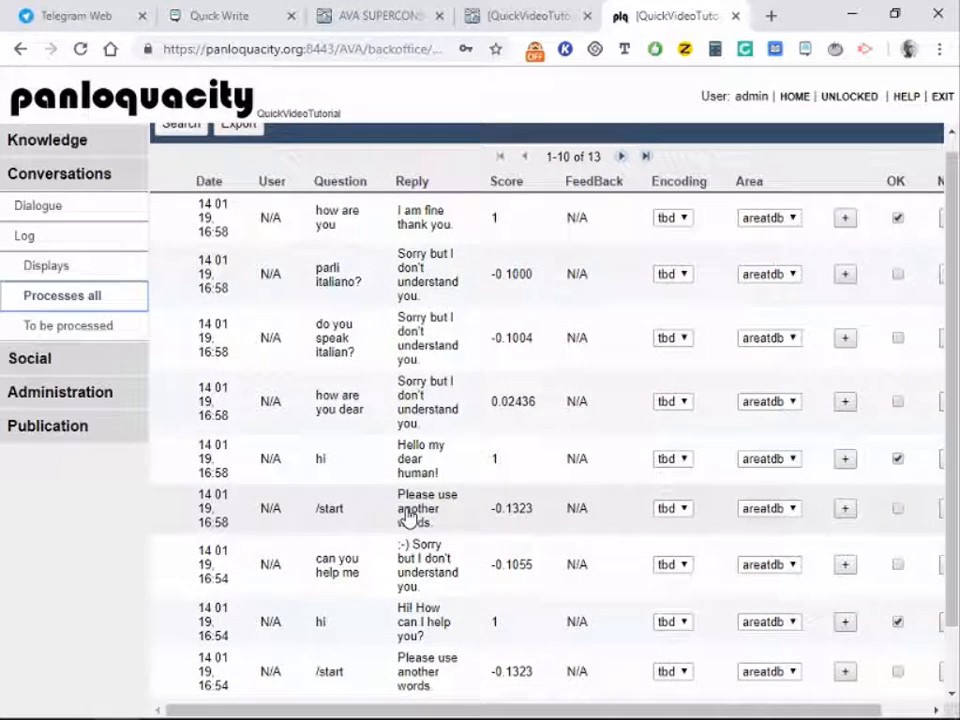
left_click(329, 516)
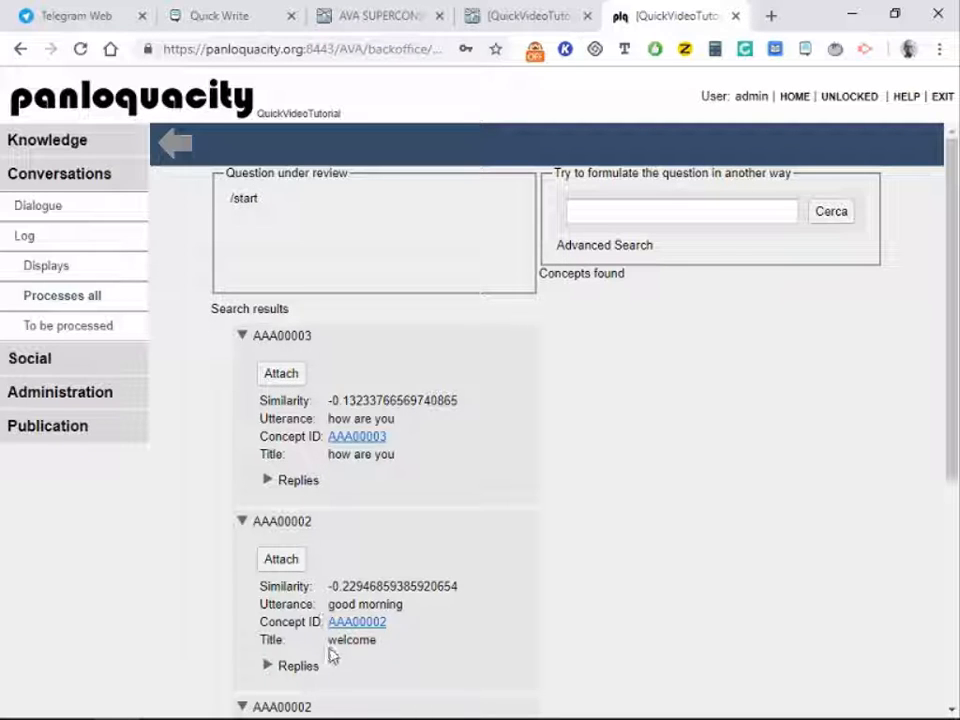
Step: Attach '/start' to welcome concept AAA00002 and 'how are you dear' to concept AAA00003
left_click(290, 566)
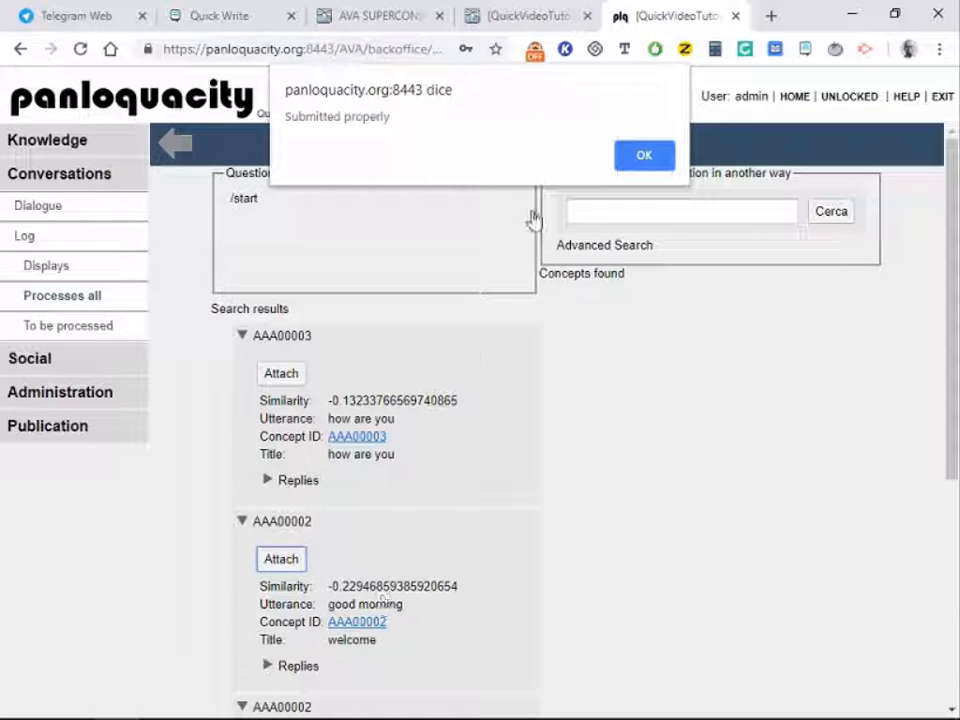
left_click(643, 160)
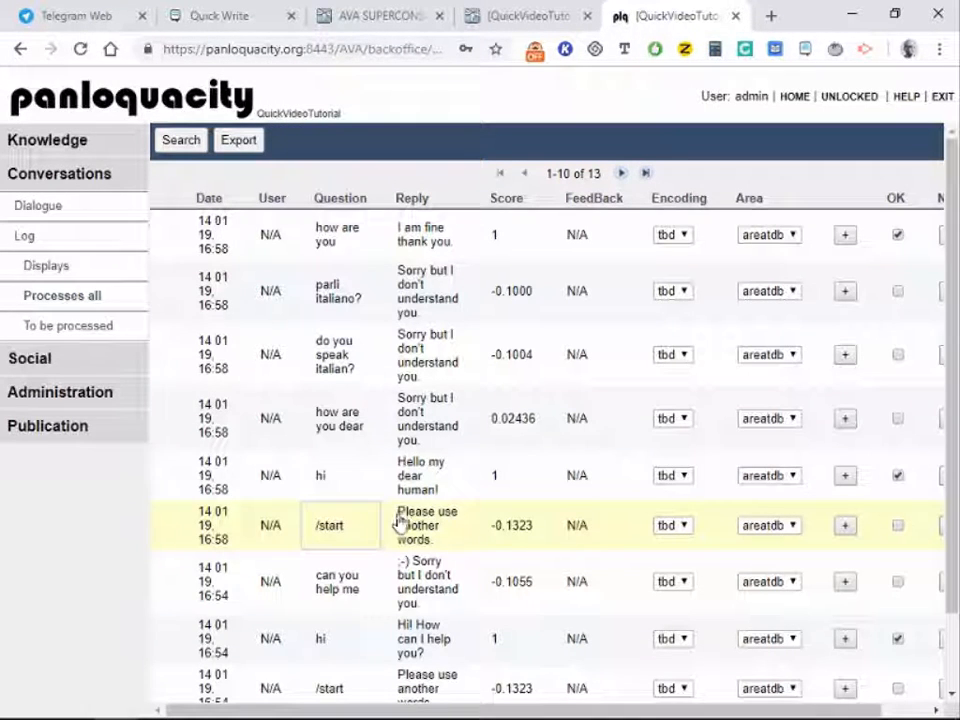
left_click(341, 425)
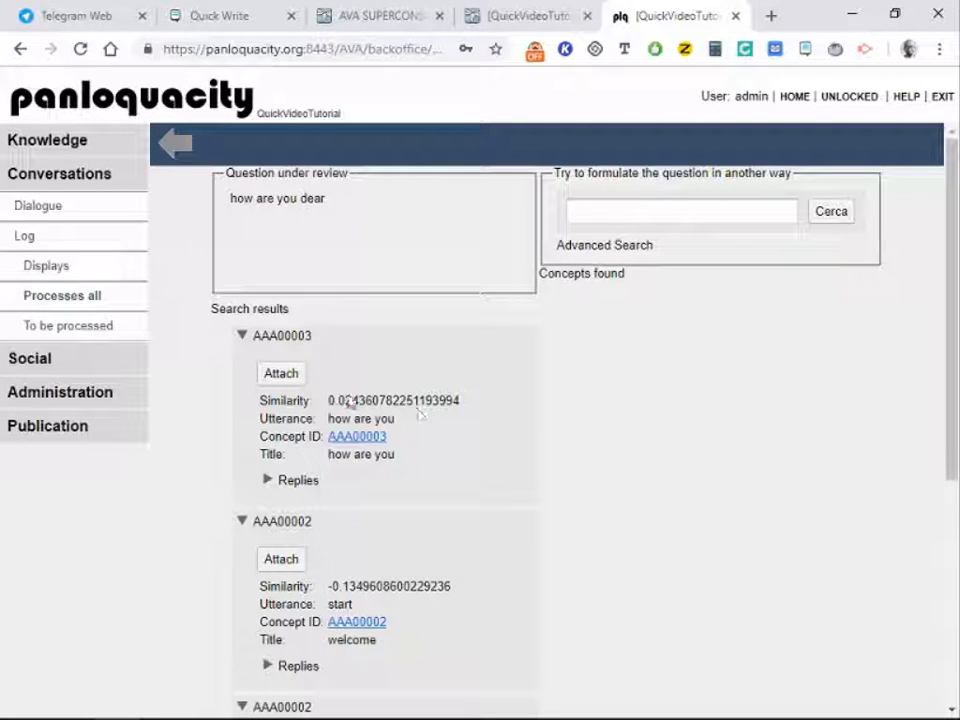
left_click(279, 372)
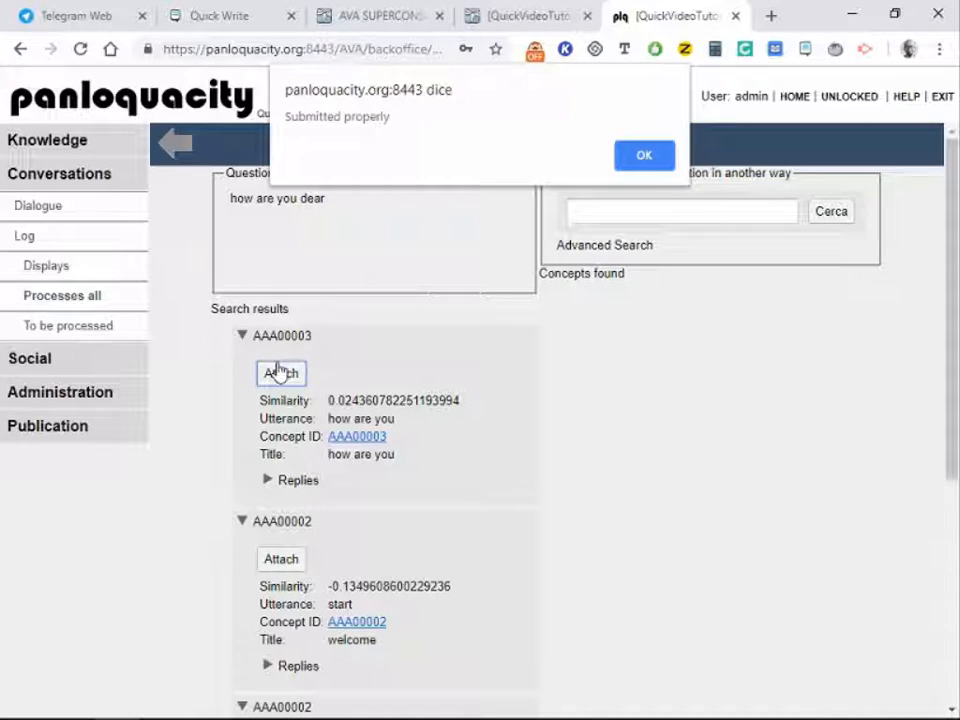
left_click(640, 158)
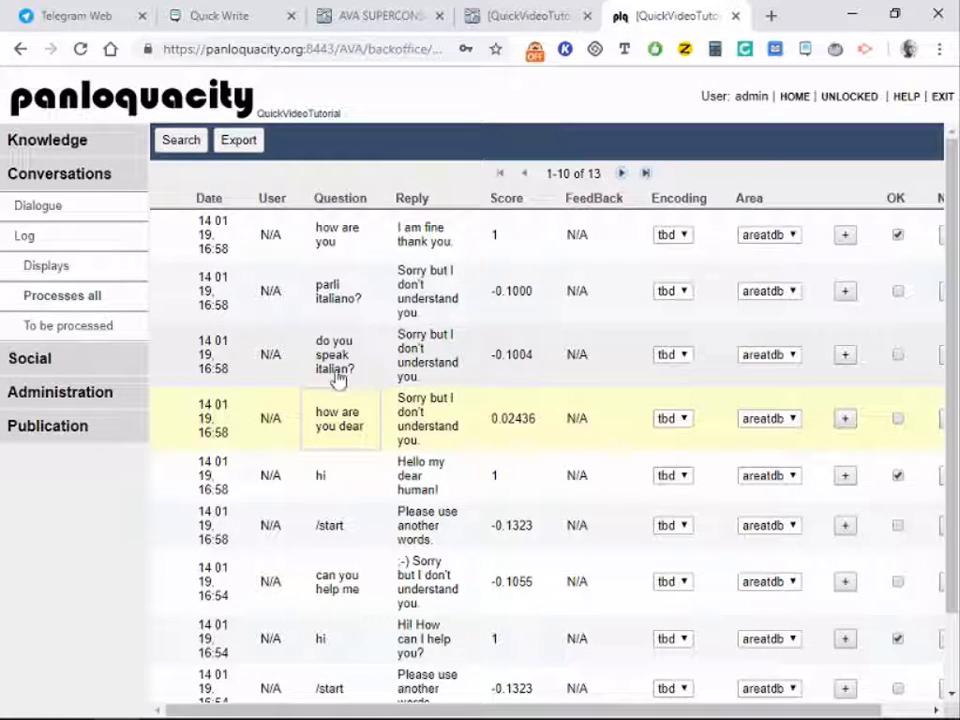
Step: Create new concept AAA00004 from the unmatched question 'do you speak italian?'
left_click(338, 372)
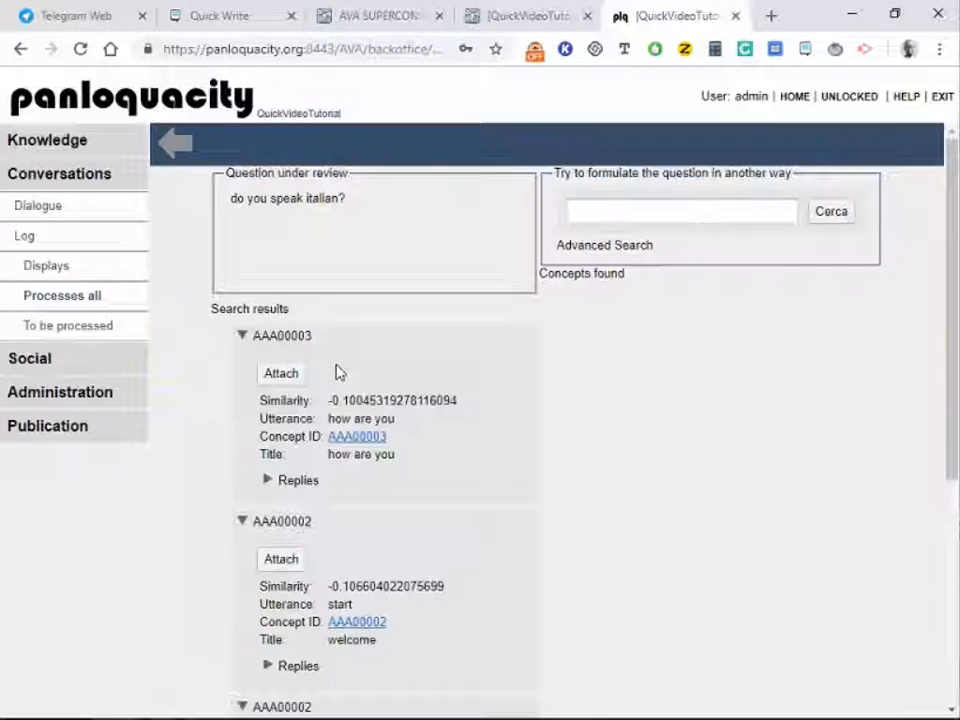
scroll(485, 478, "down", 1)
scroll(484, 474, "down", 3)
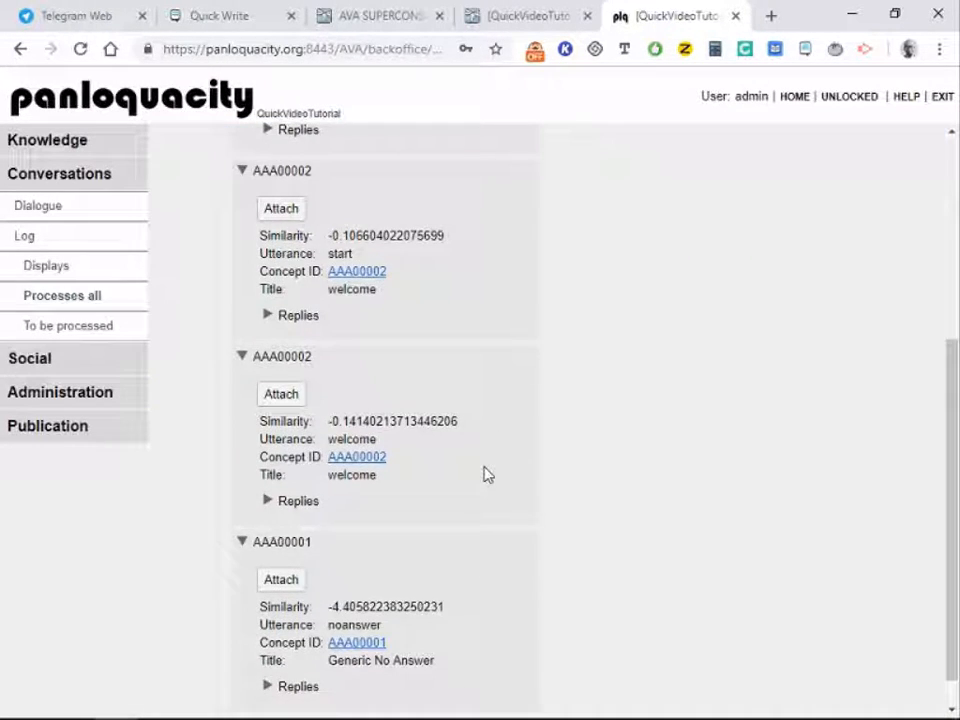
scroll(484, 474, "up", 3)
scroll(484, 474, "down", 4)
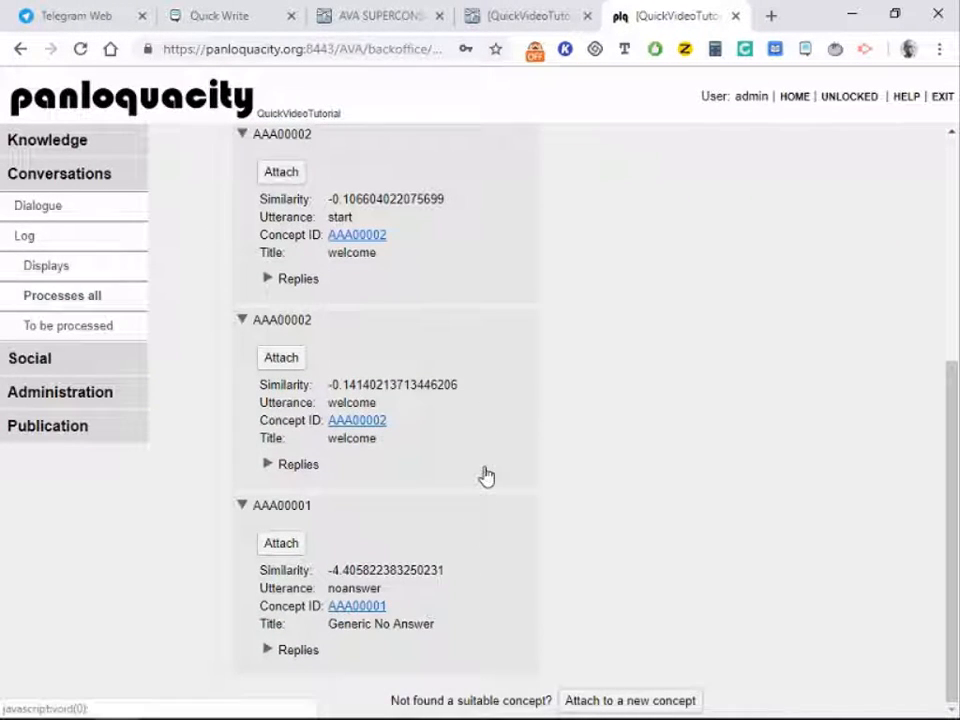
left_click(611, 703)
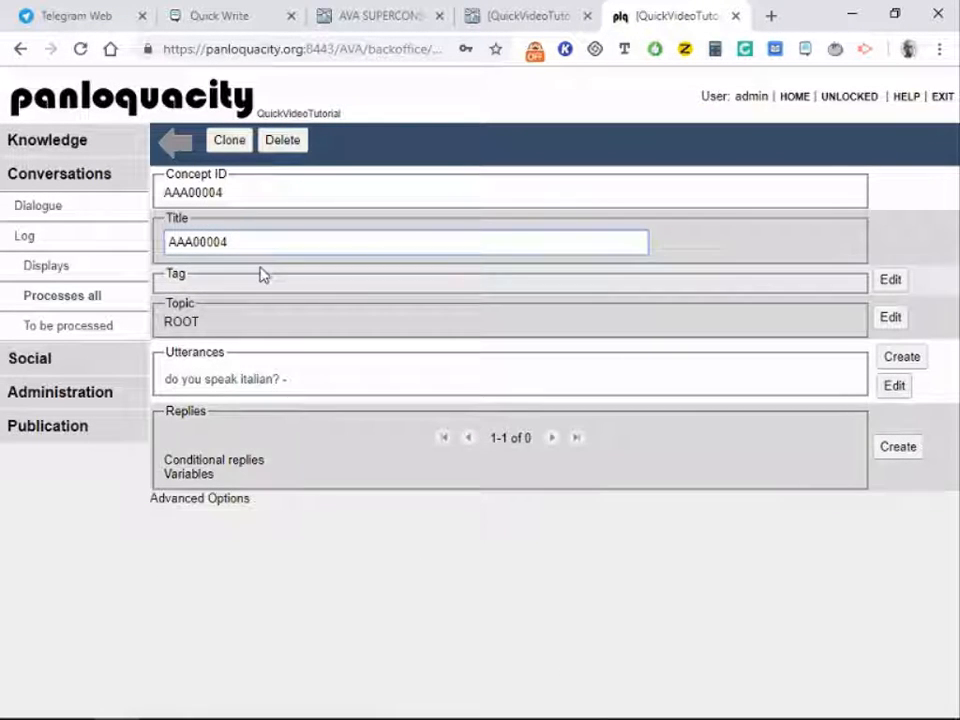
Step: Retitle concept AAA00004 as 'italian' and save the tag 'language' on it
left_click_drag(244, 236, 94, 272)
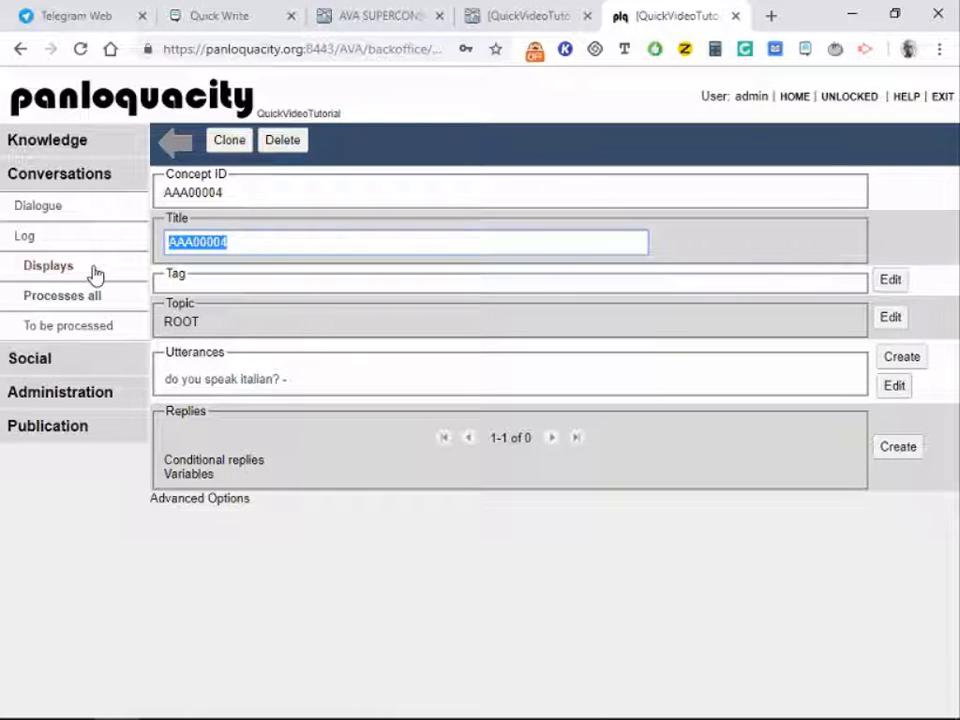
type("italian")
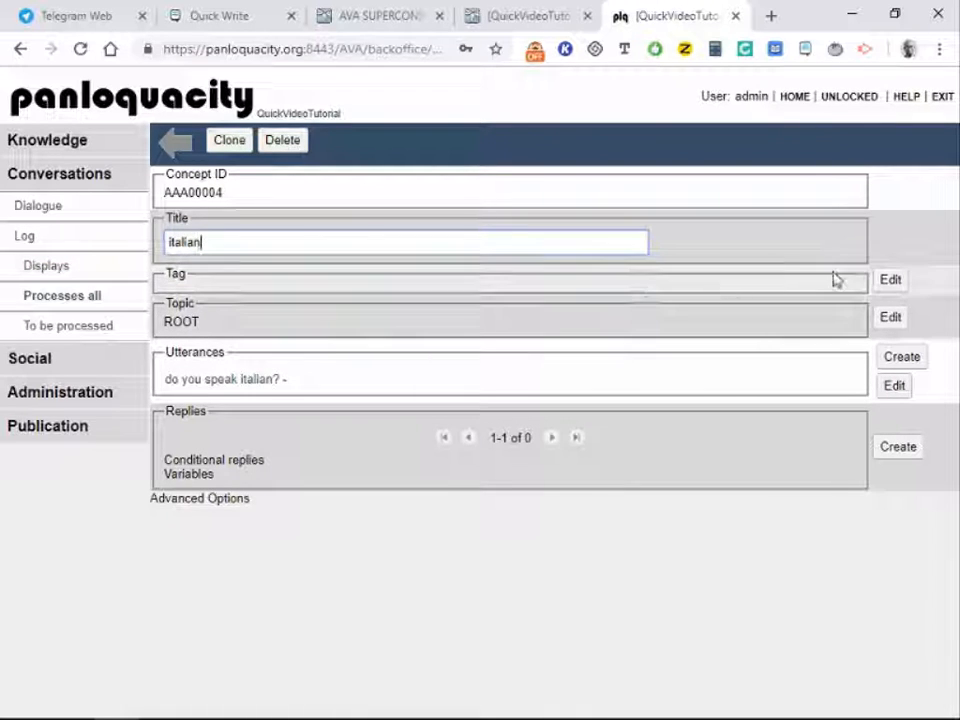
left_click(890, 280)
left_click(525, 335)
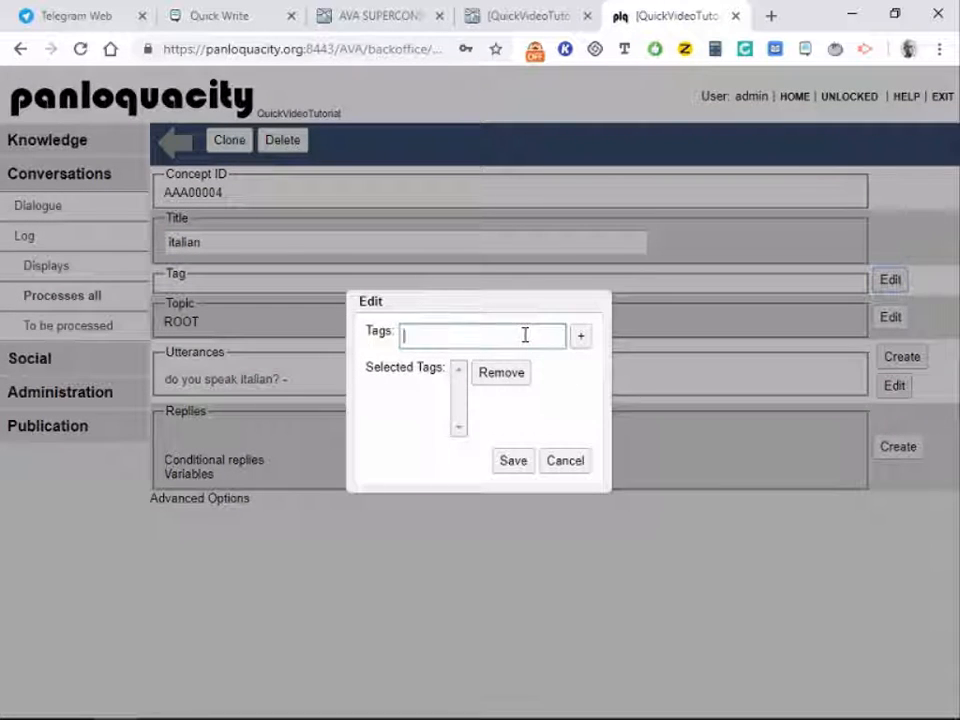
type("language")
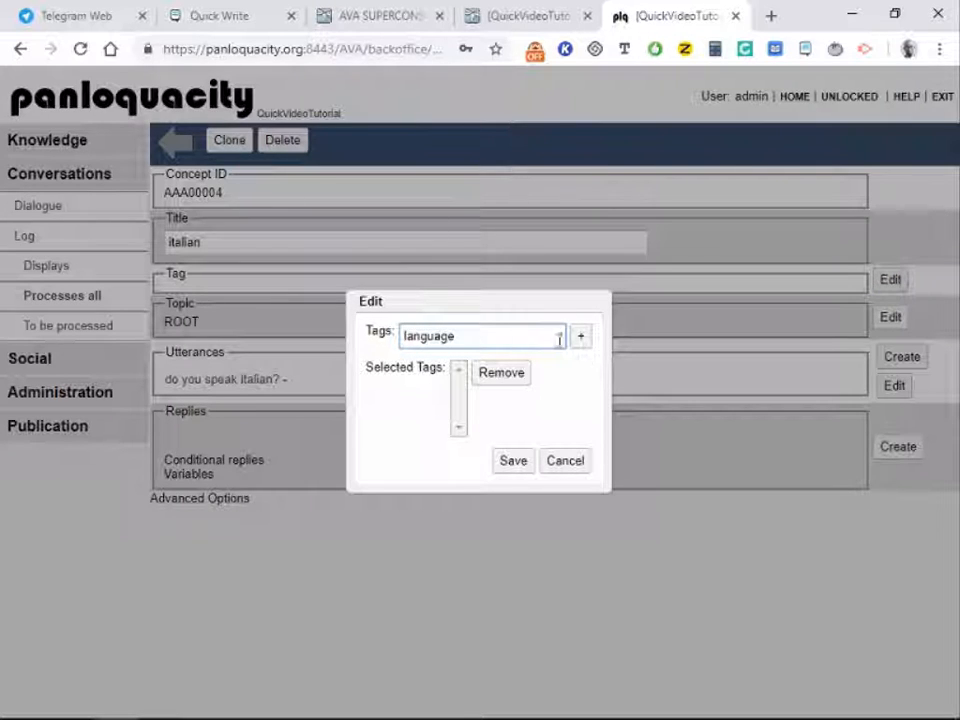
left_click(580, 336)
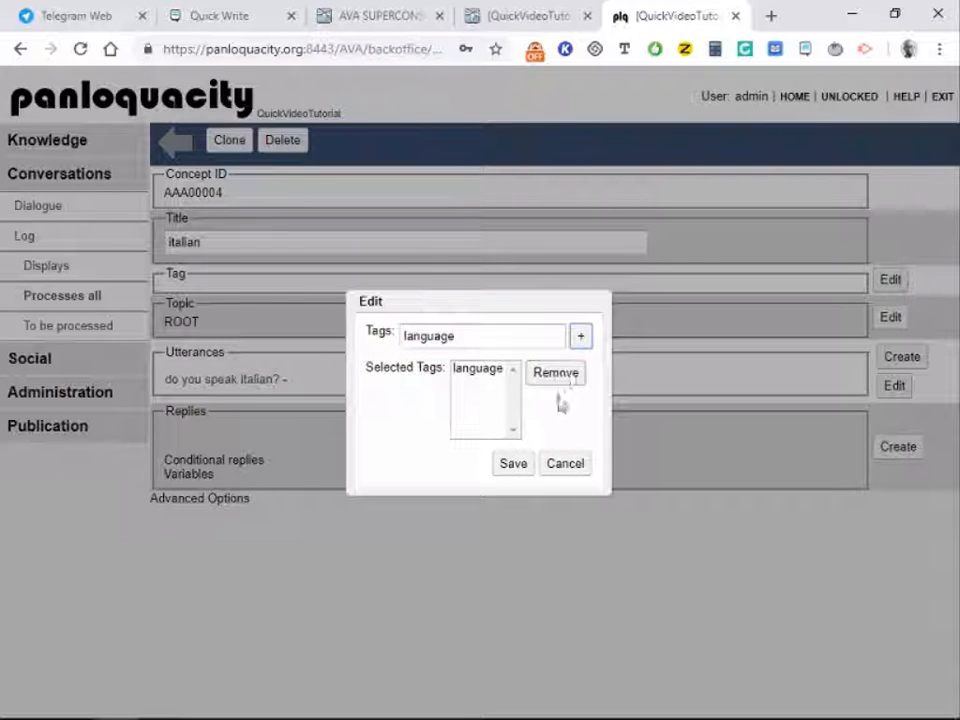
left_click(516, 463)
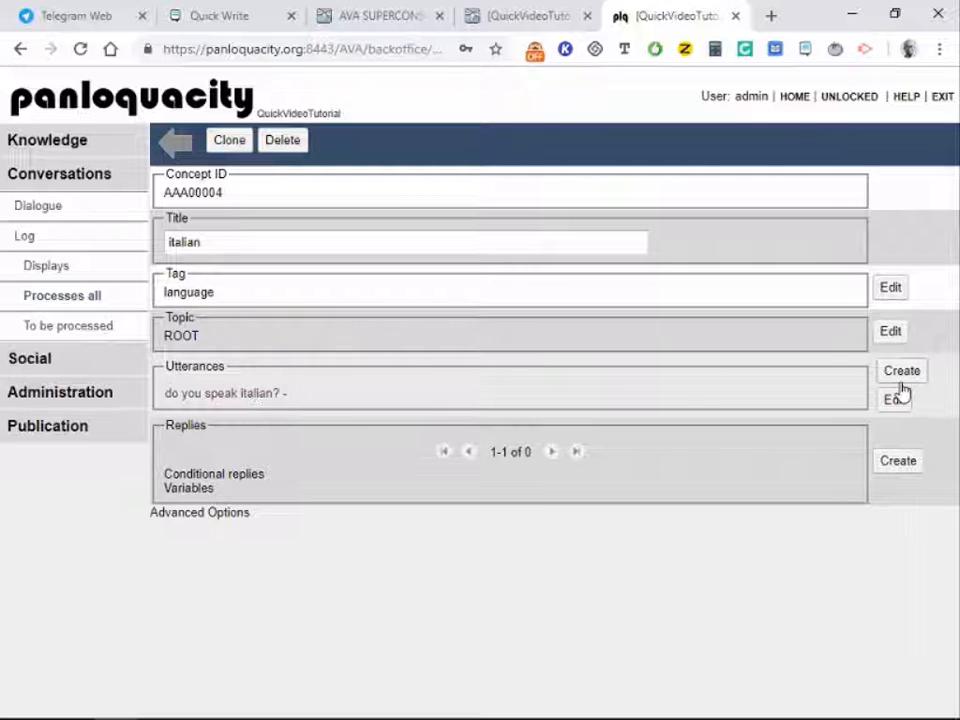
Step: Give the concept the reply 'Sorry I speak only English, I do not understand Italian.'
left_click(901, 372)
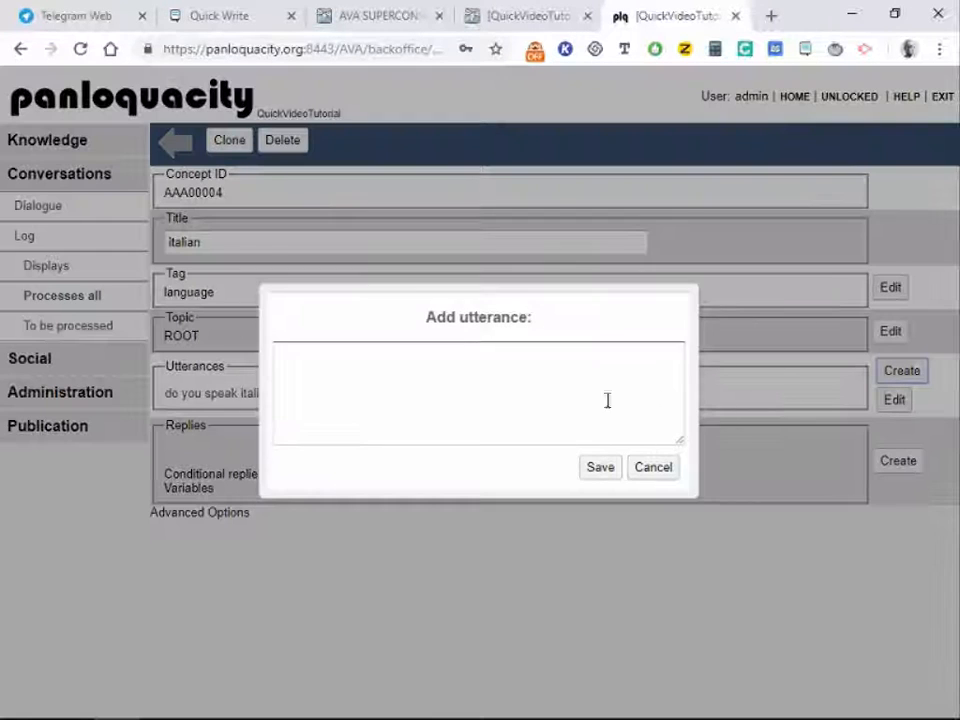
left_click(653, 469)
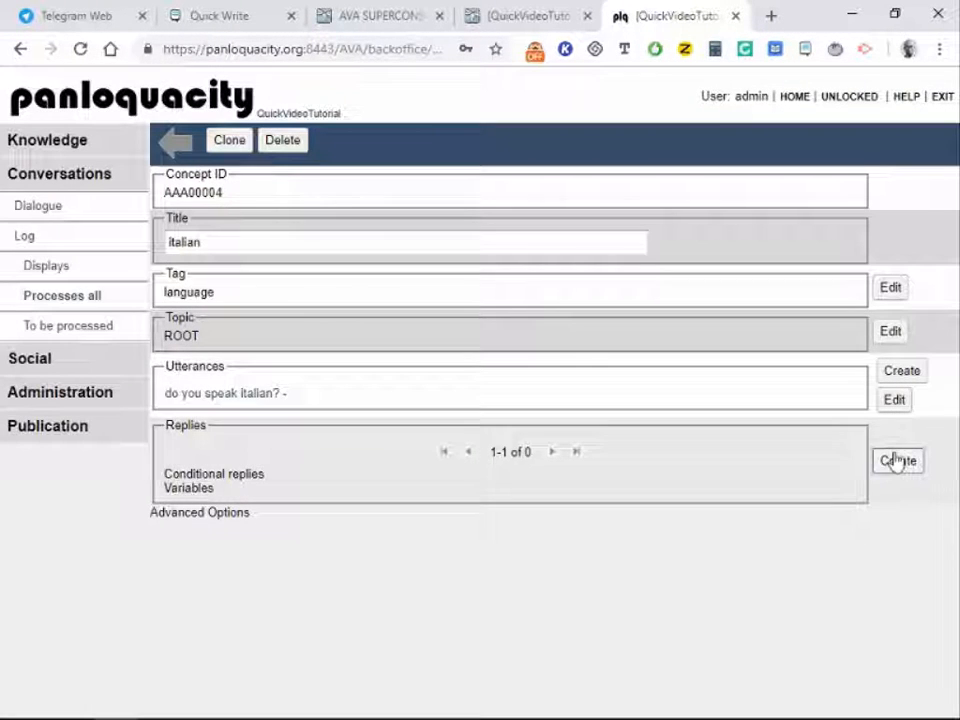
left_click(897, 461)
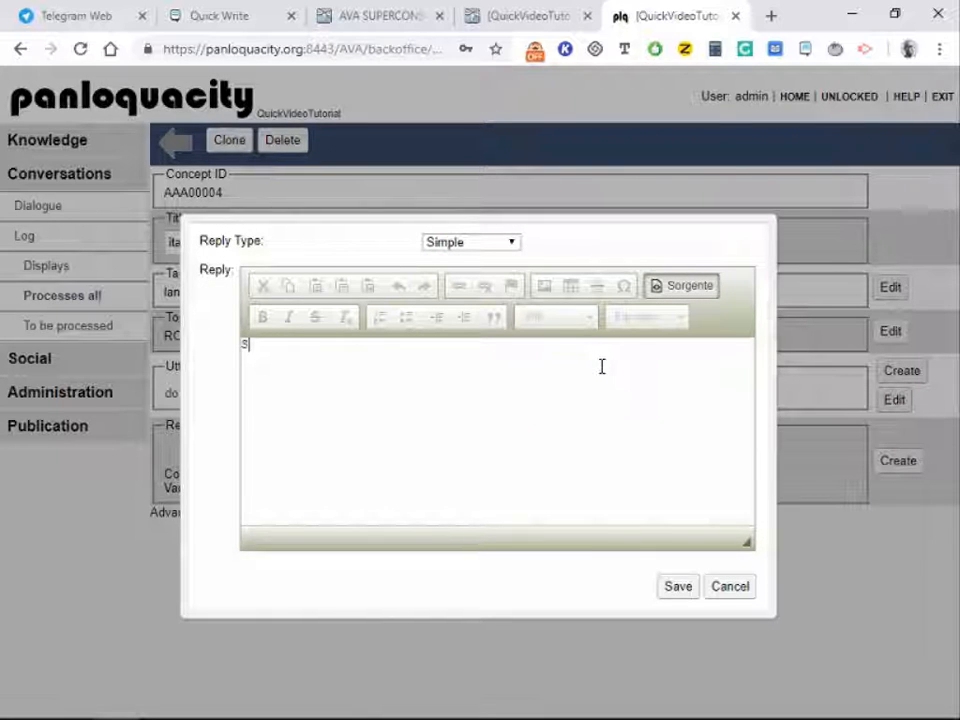
type("Sorry I speak onl")
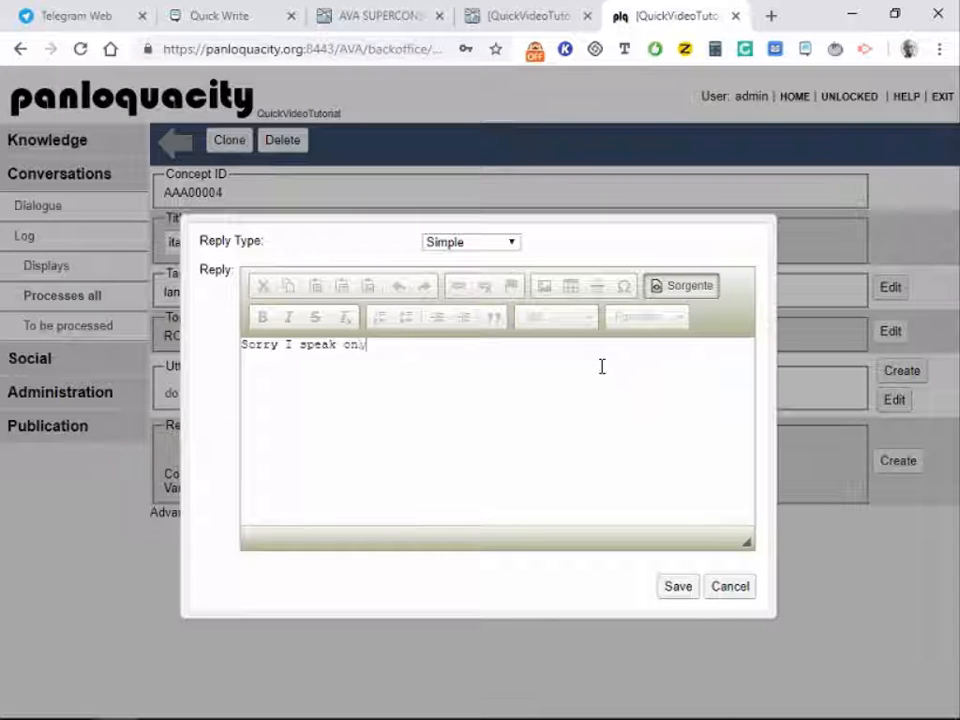
type("y Engl")
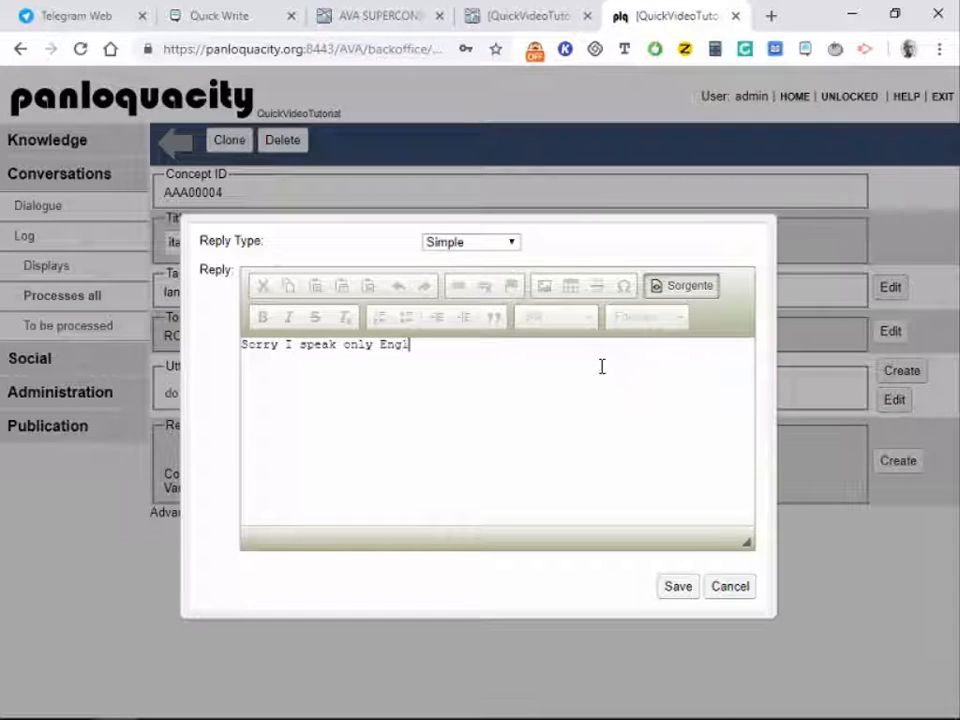
key("BackSpace")
key("BackSpace")
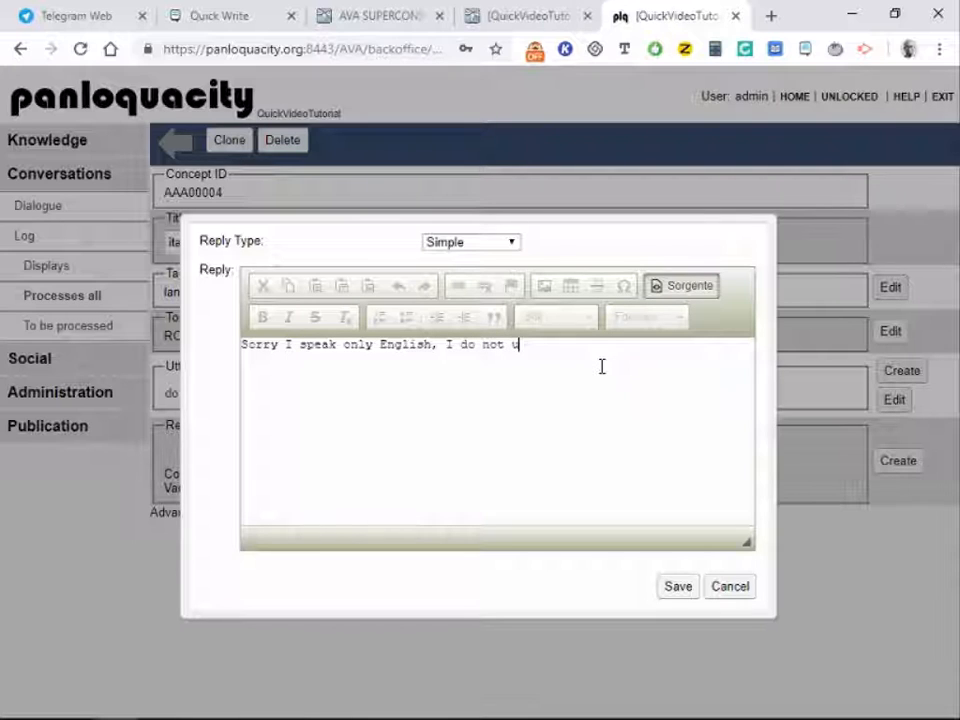
type("ndersta")
type("nt")
type(" Ita")
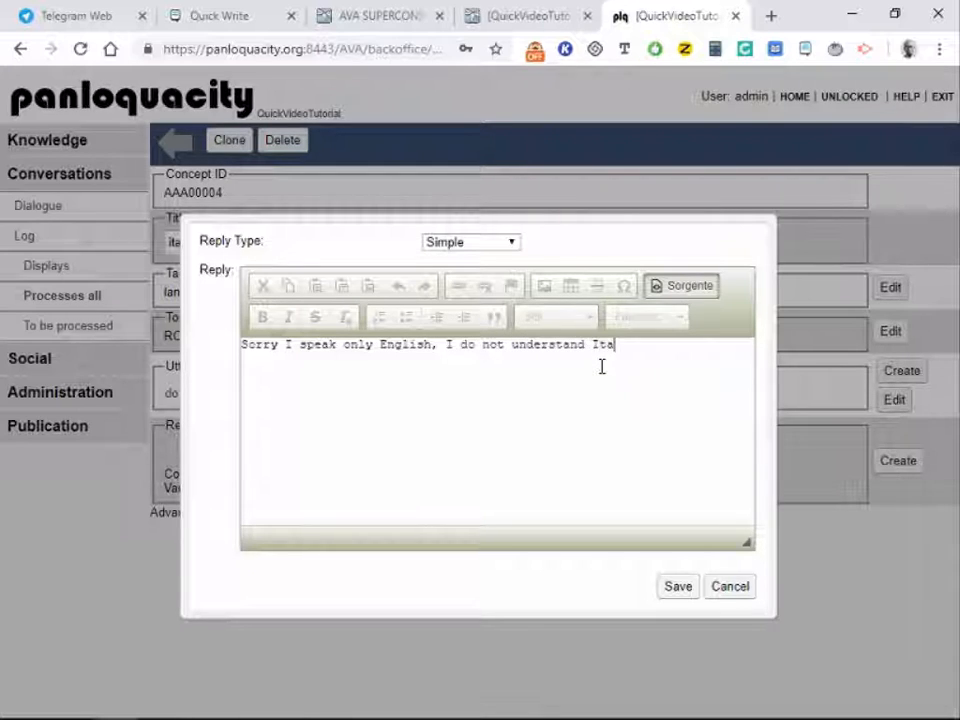
type("lian.")
left_click(677, 588)
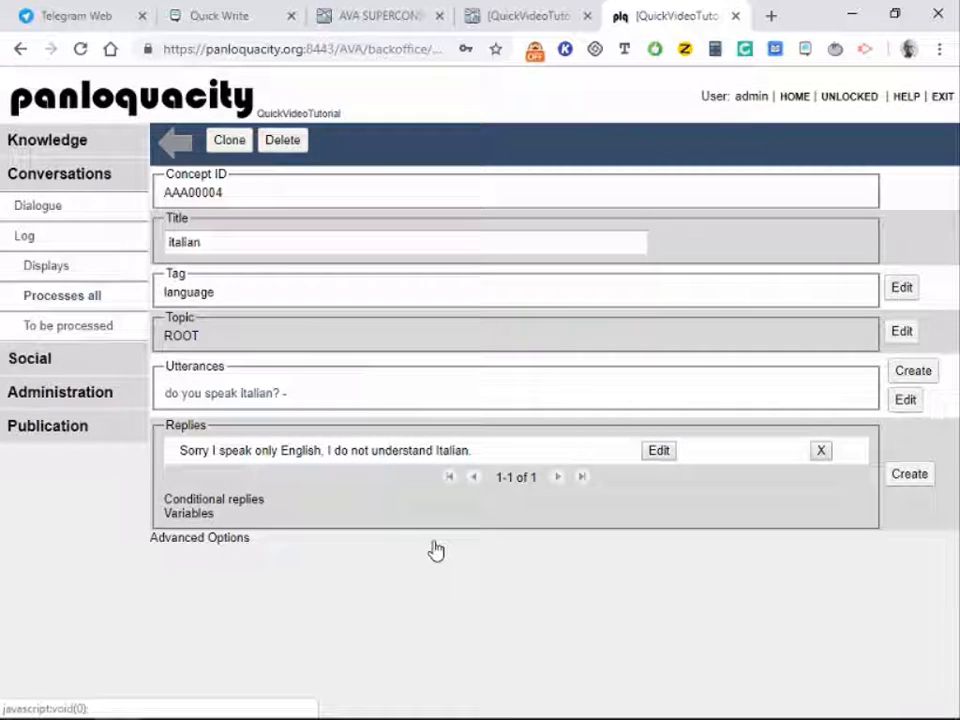
Step: Back in the log, review 'parli italiano?' and scan its matching concepts
left_click(173, 143)
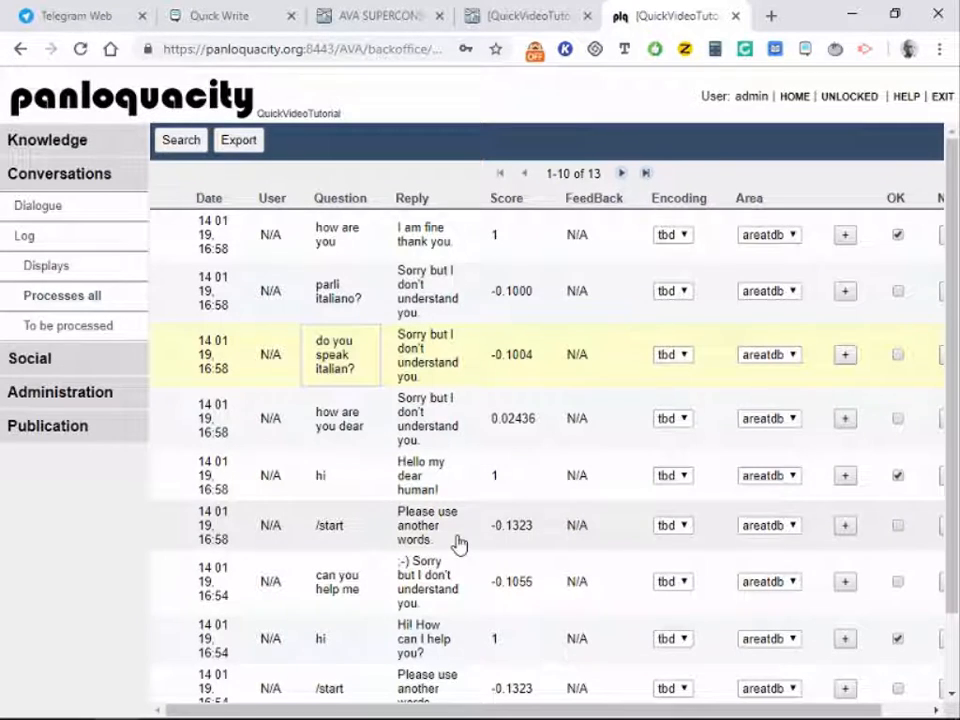
left_click(339, 300)
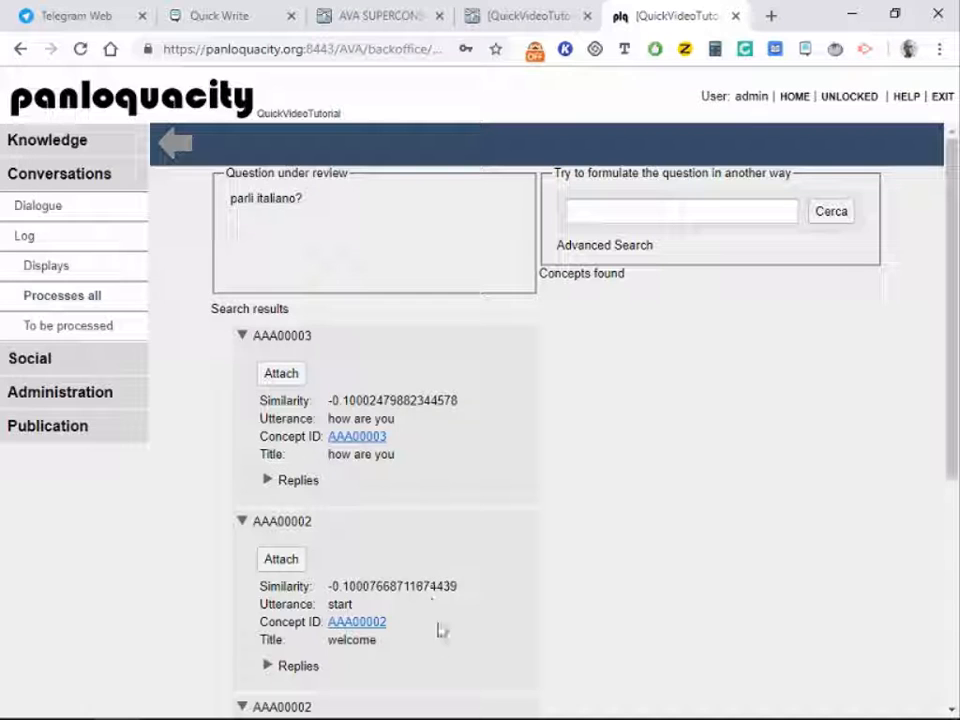
scroll(455, 624, "down", 1)
scroll(455, 625, "down", 2)
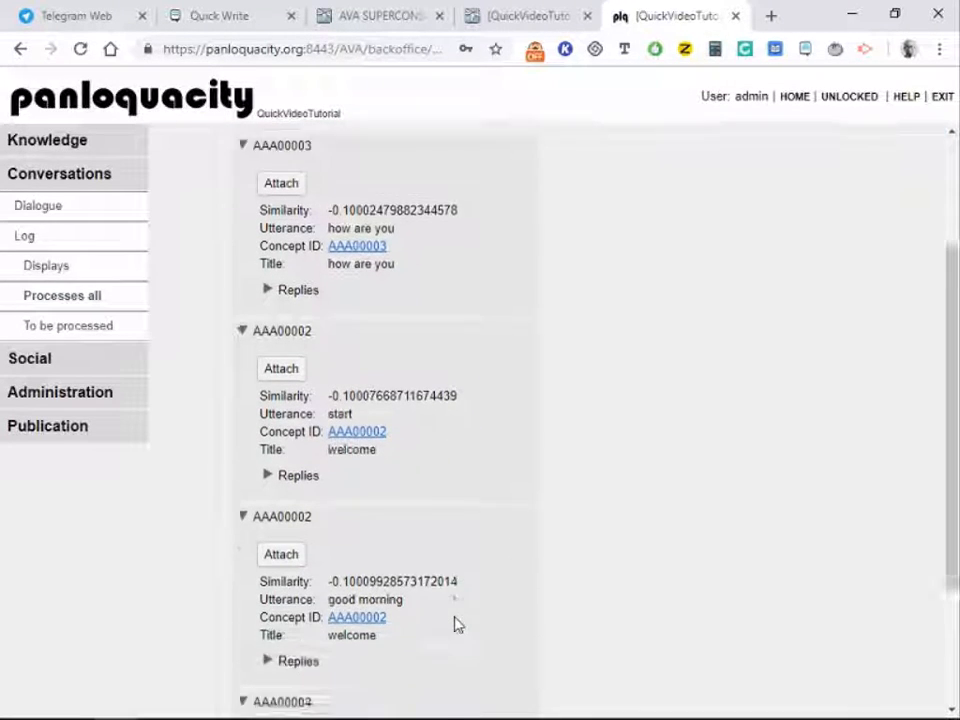
scroll(474, 551, "down", 3)
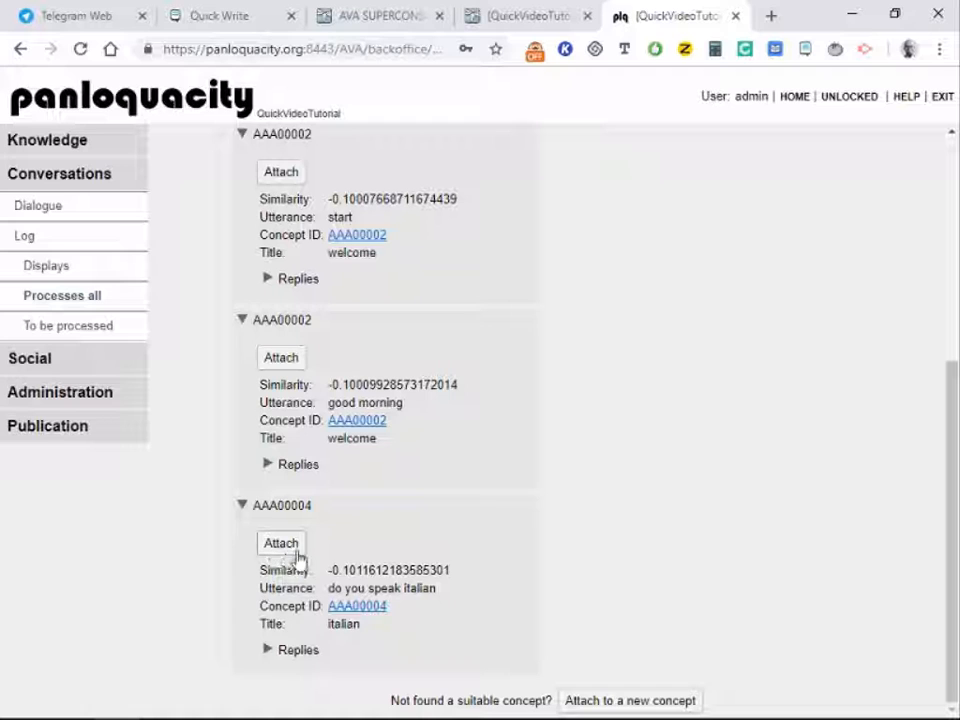
scroll(448, 470, "up", 5)
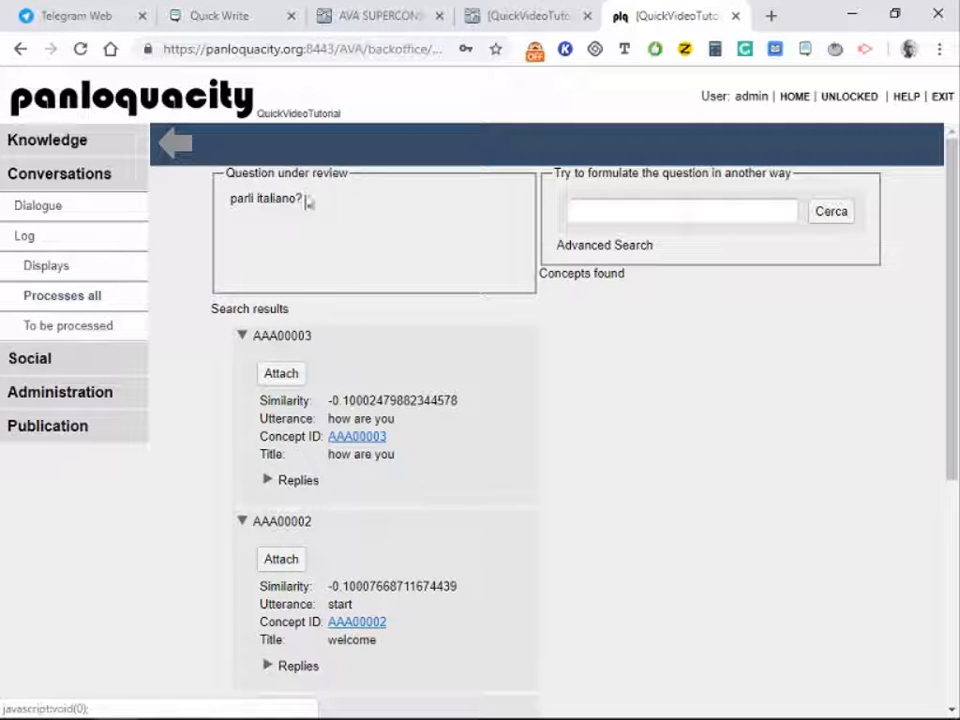
Step: Search with 'do you speak italian' and attach 'parli italiano?' to concept AAA00004 italian
left_click(600, 208)
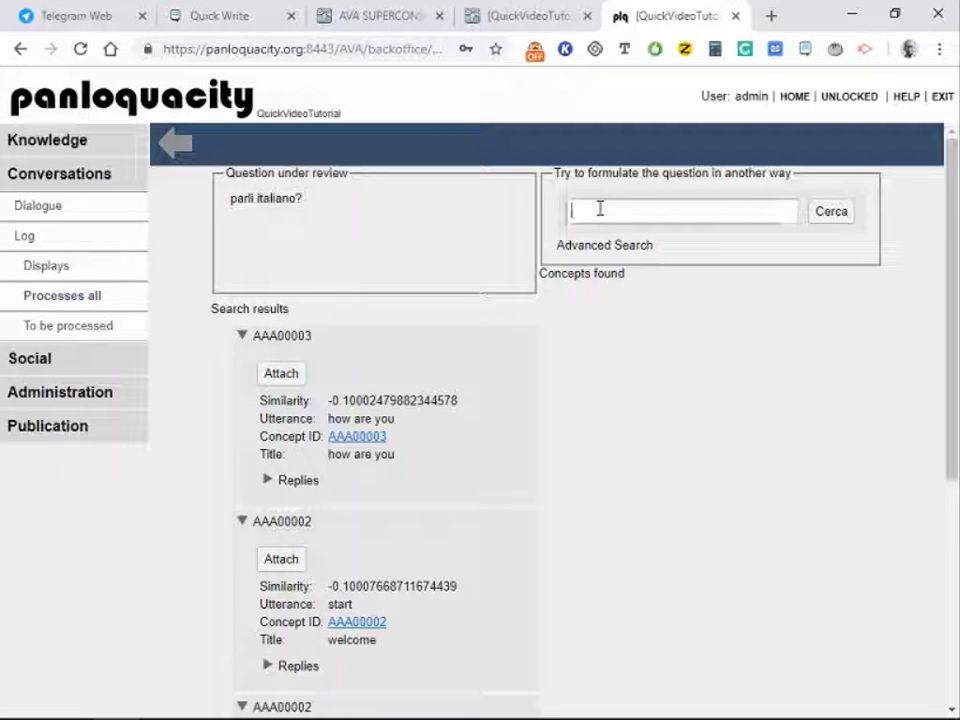
type("do")
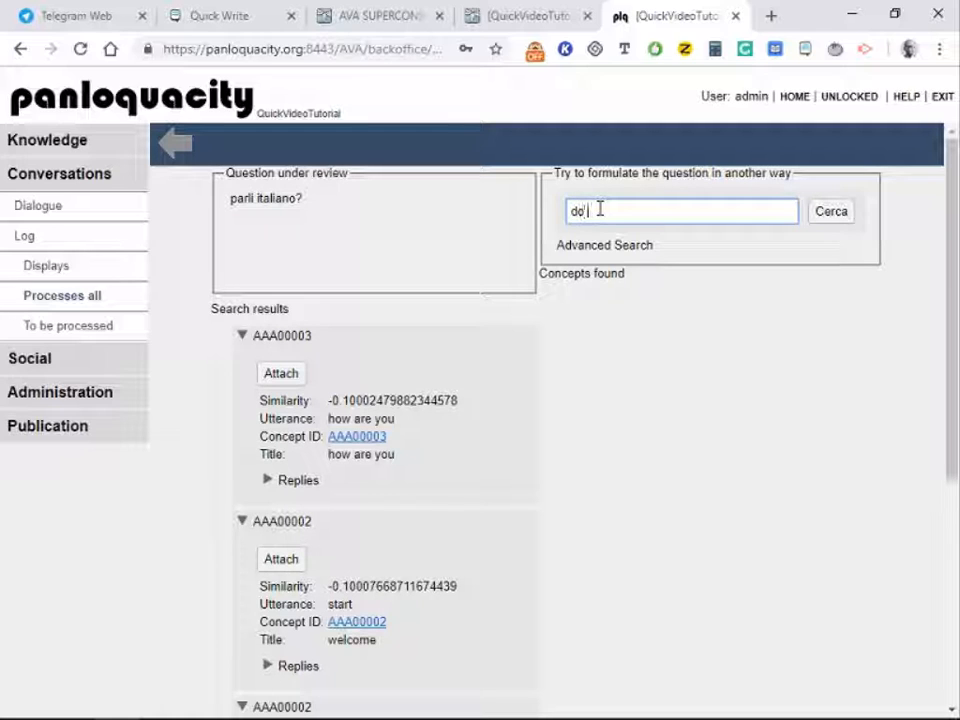
type(" you speak")
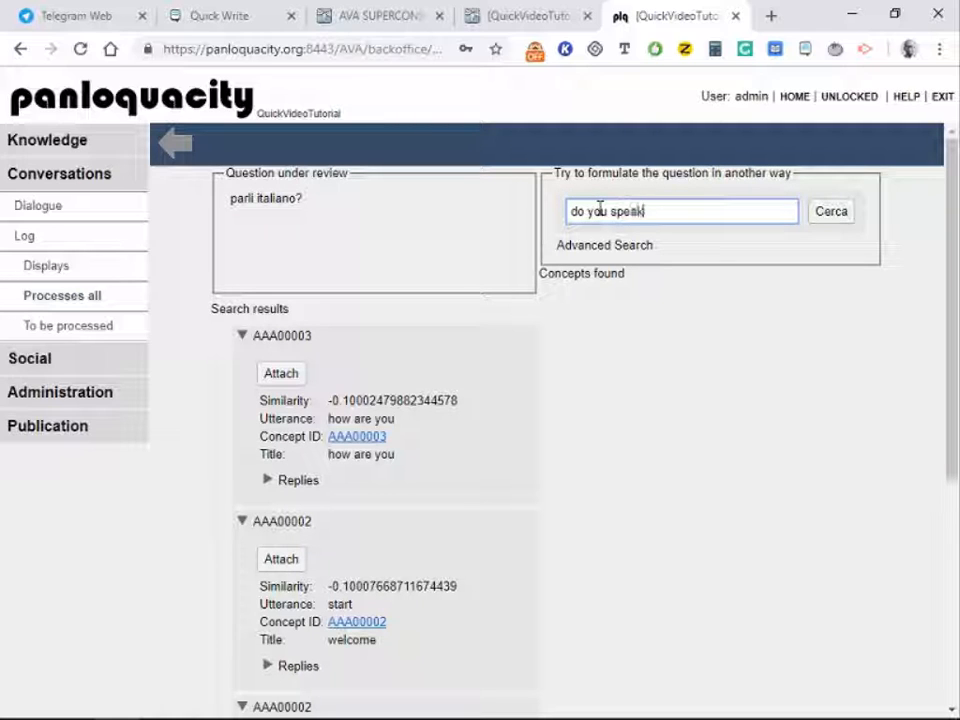
type(" italian")
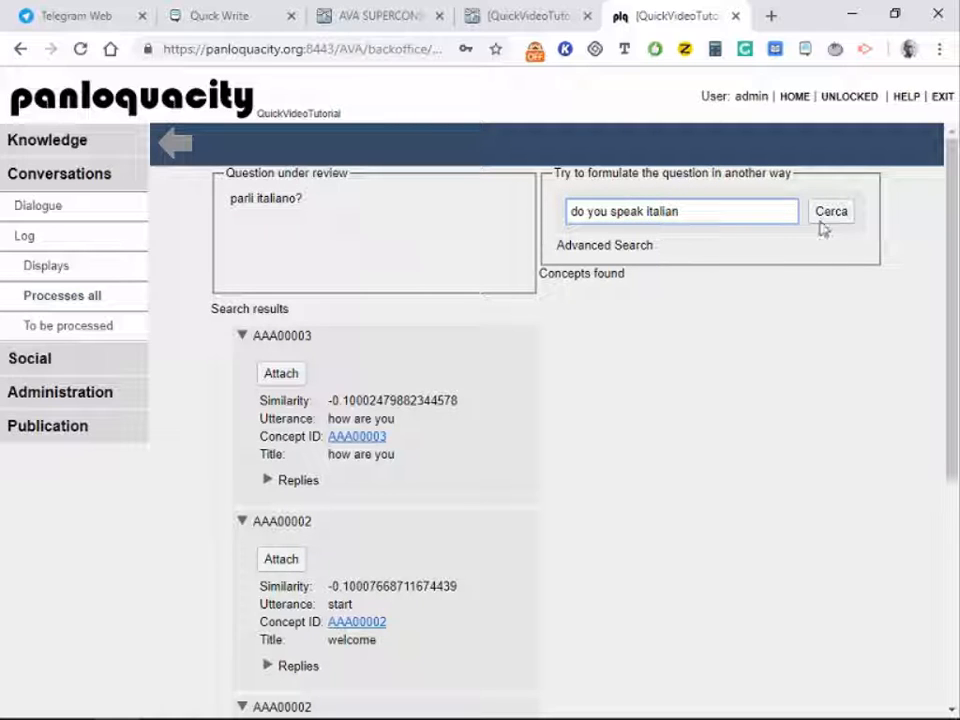
left_click(831, 213)
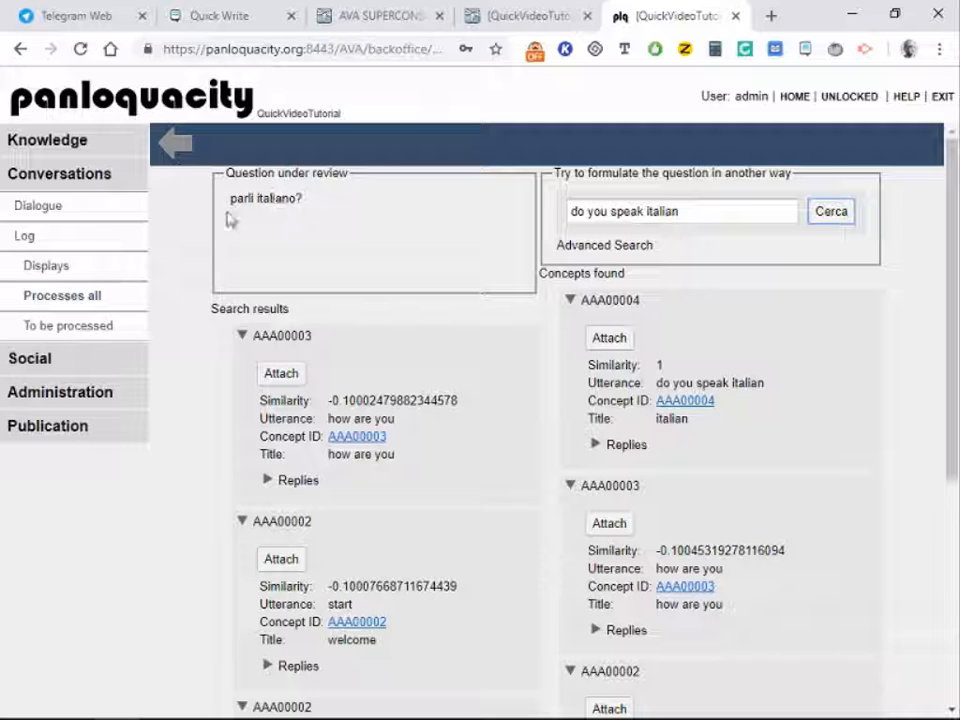
left_click(616, 344)
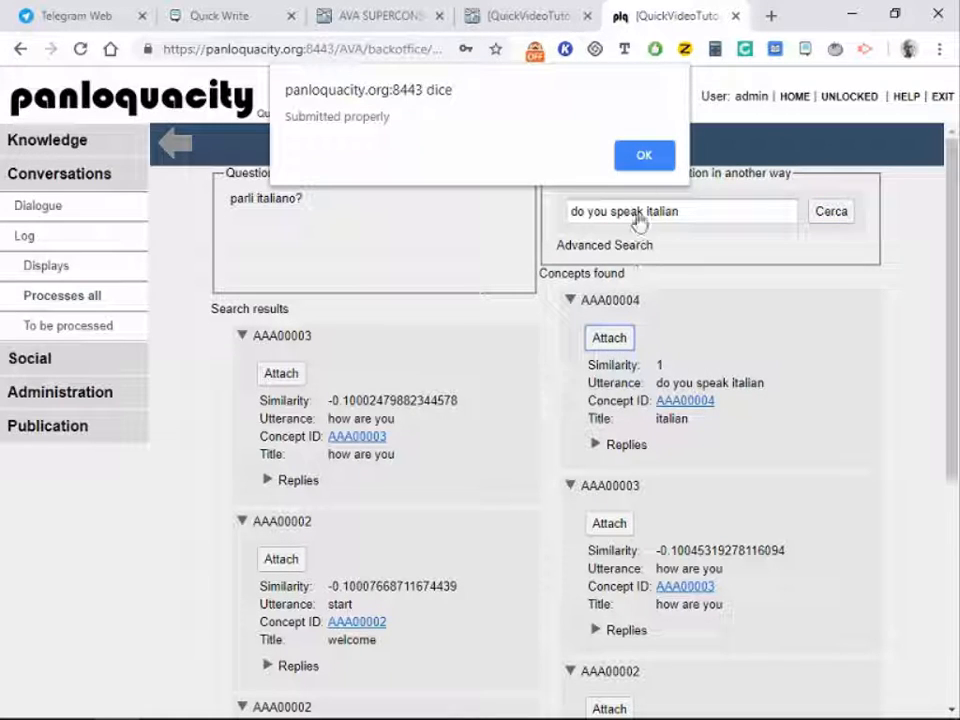
left_click(643, 155)
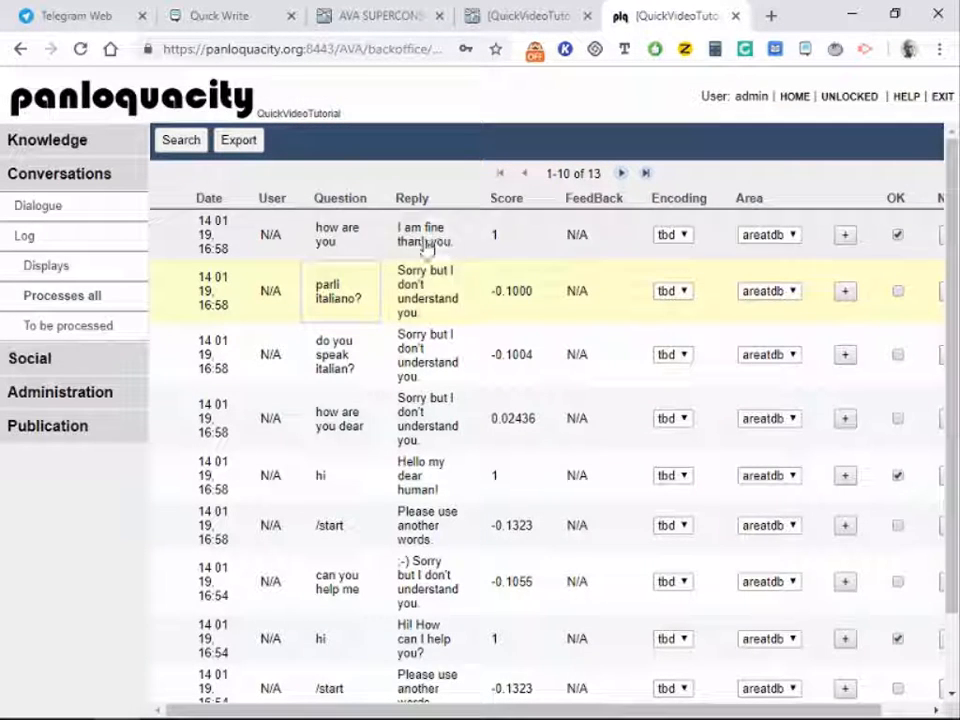
Step: Confirm concept AAA00004 lists 'parli italiano?' as an utterance with its English-only reply
left_click(346, 297)
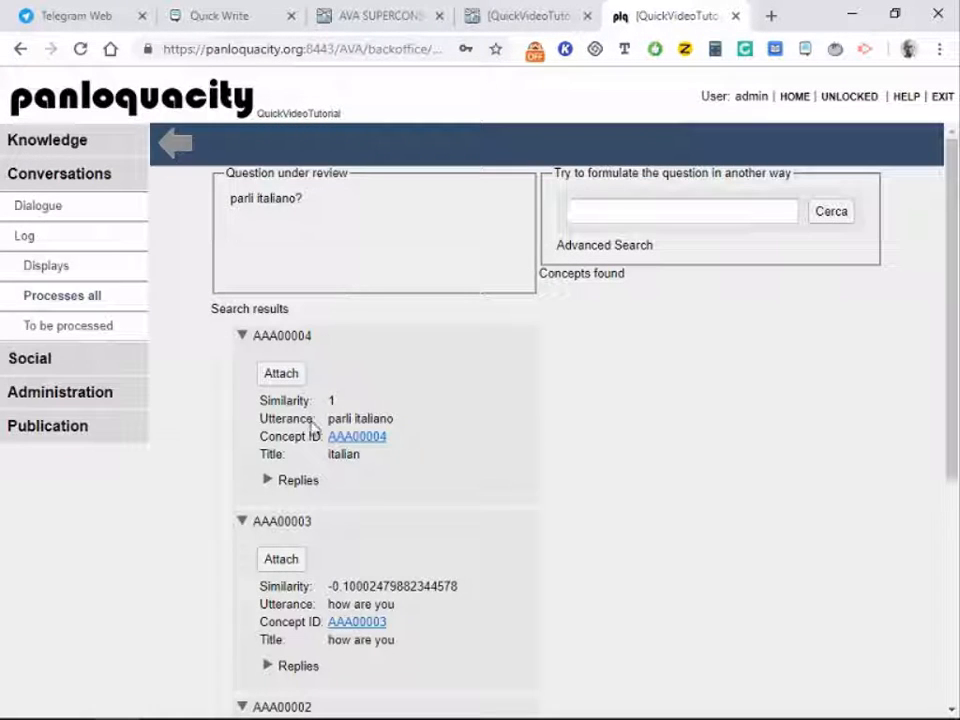
left_click(313, 484)
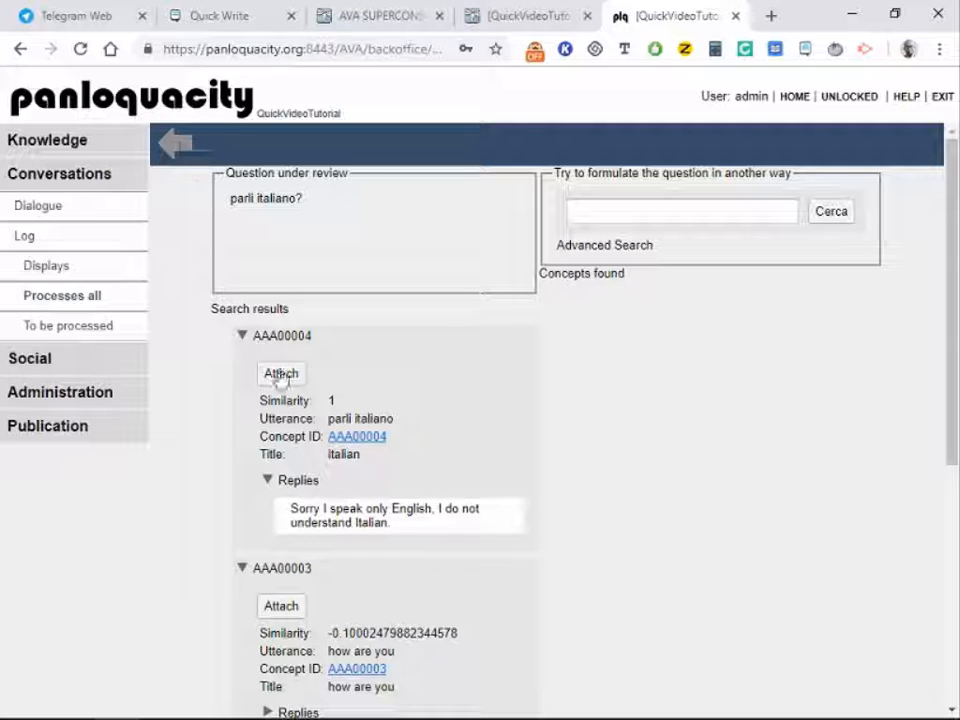
left_click(352, 439)
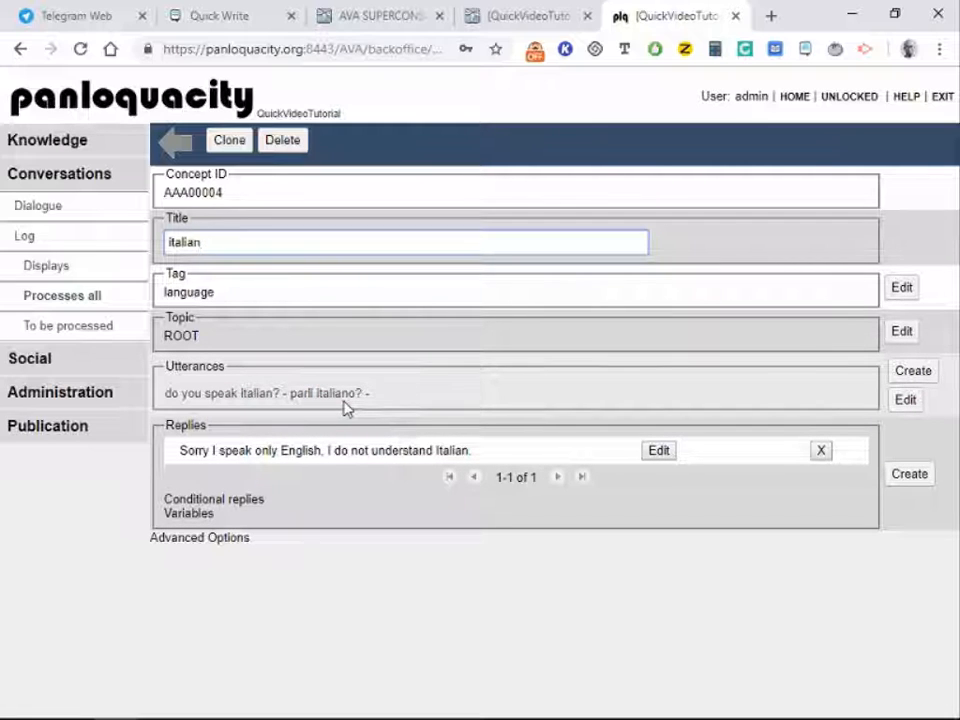
left_click(180, 148)
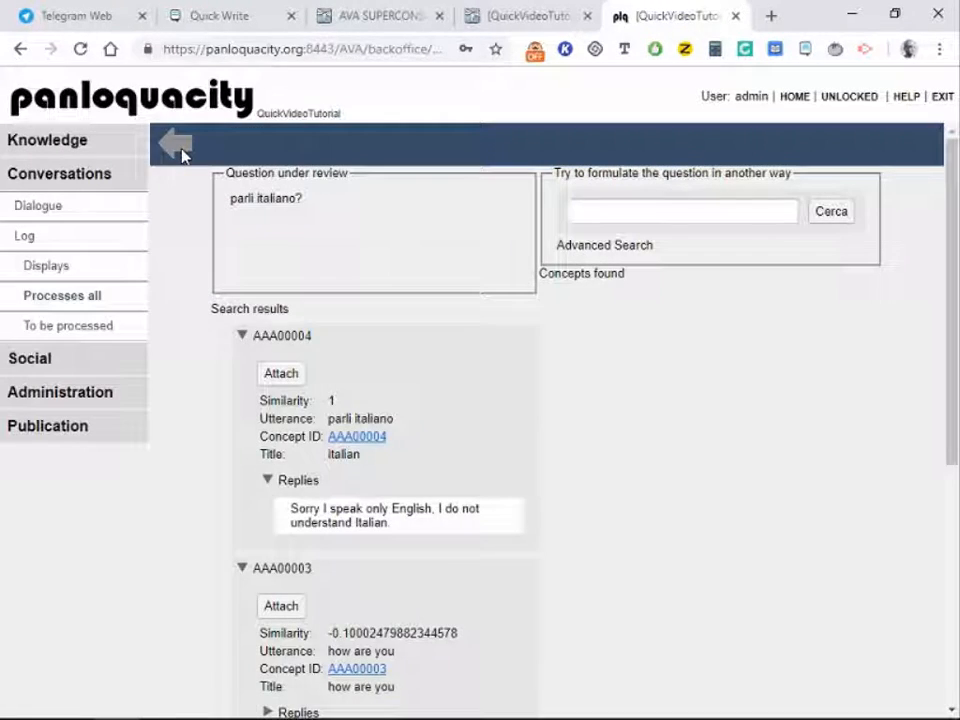
left_click(178, 148)
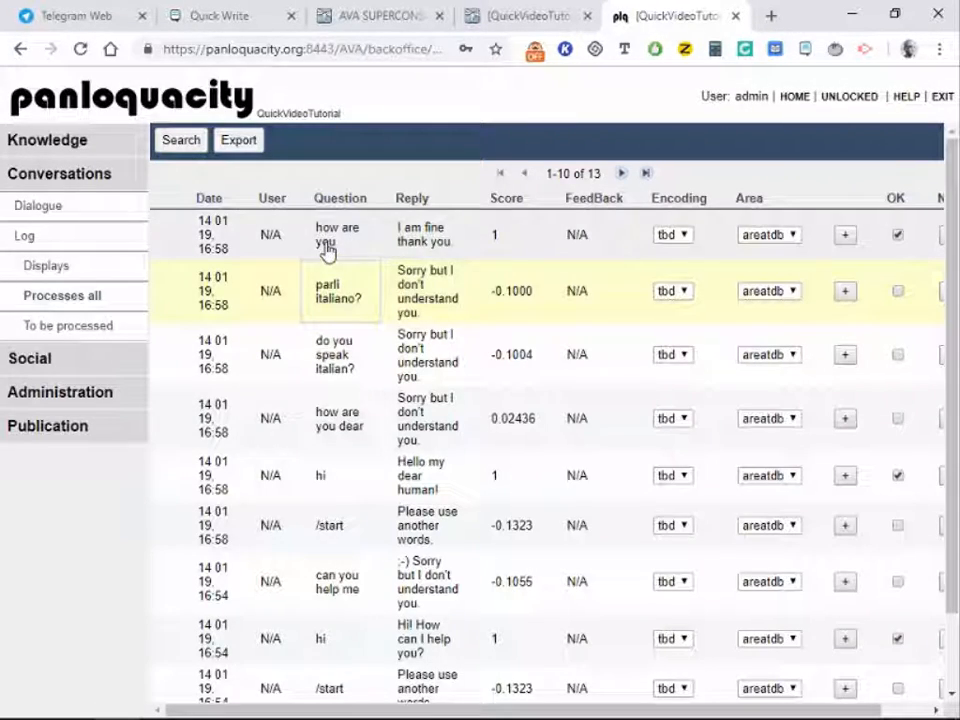
scroll(489, 450, "down", 2)
scroll(490, 452, "up", 2)
scroll(490, 452, "right", 1)
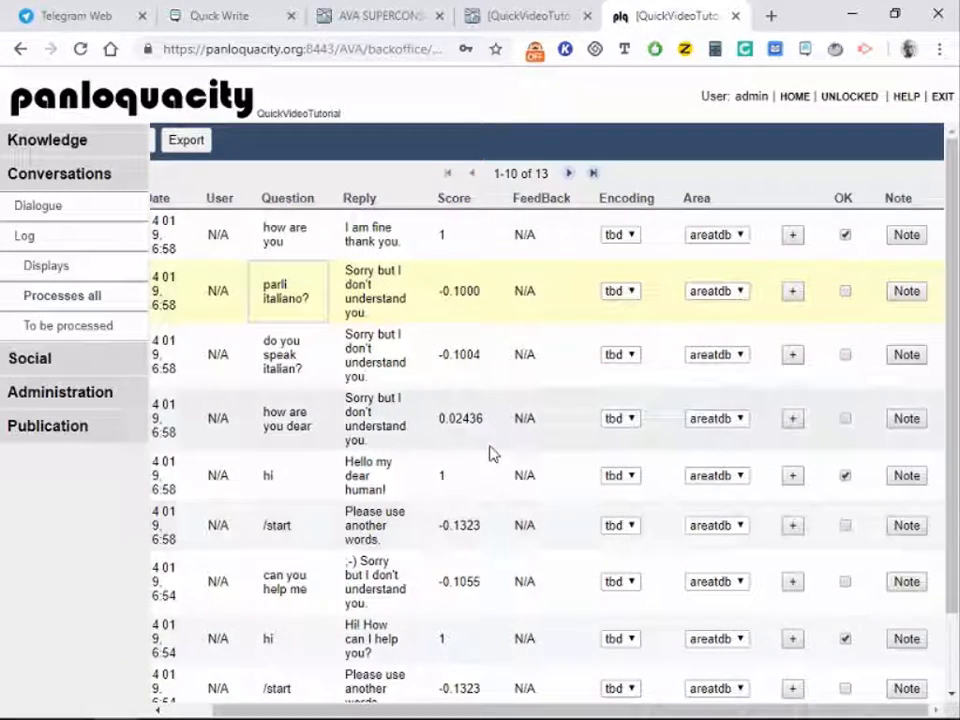
scroll(489, 453, "left", 1)
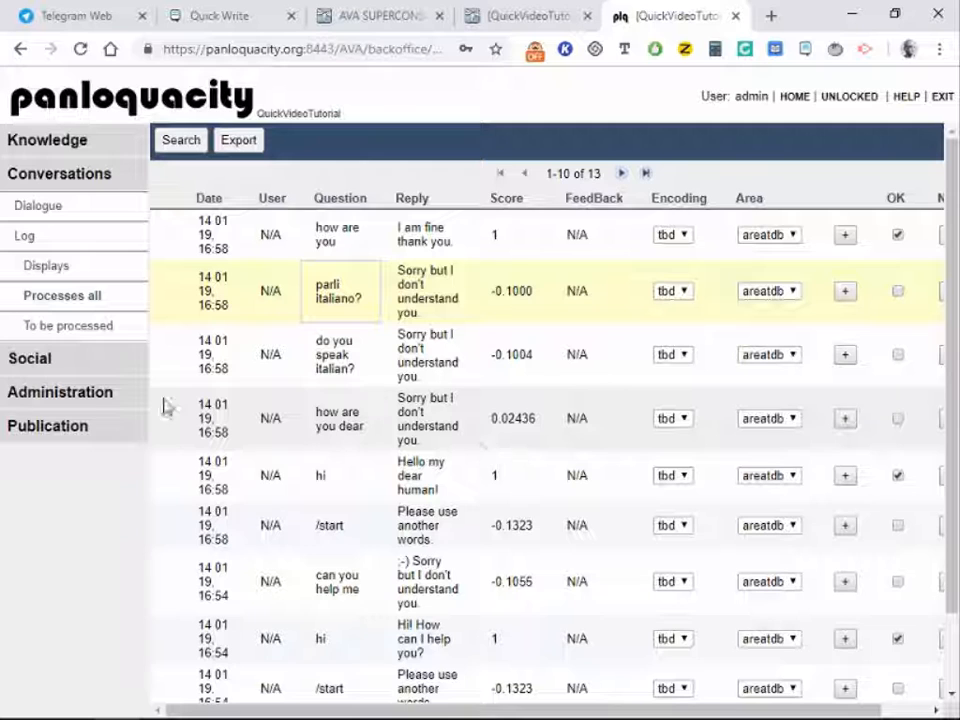
left_click(60, 393)
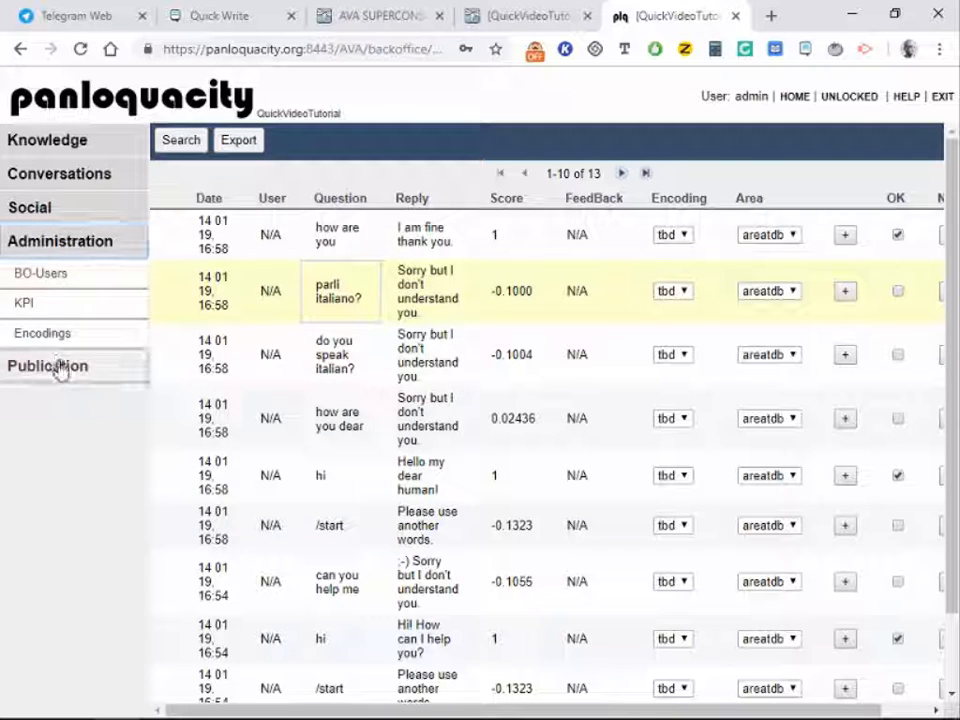
Step: Release the knowledge base as version 'KB 0.03' from Publication > Update
left_click(58, 366)
left_click(24, 339)
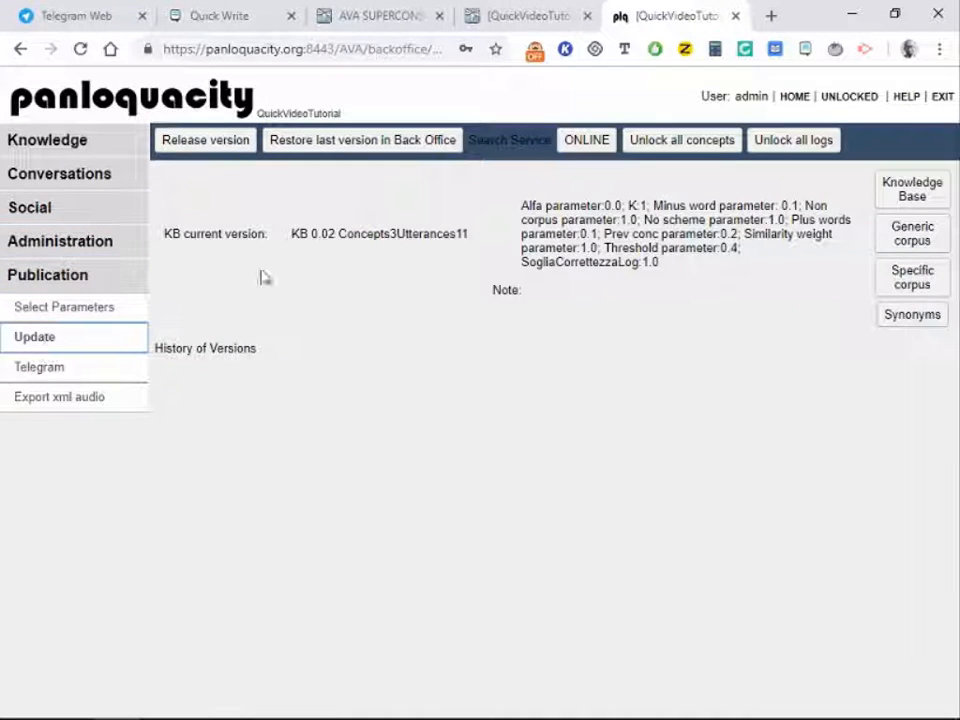
left_click(228, 145)
left_click(466, 350)
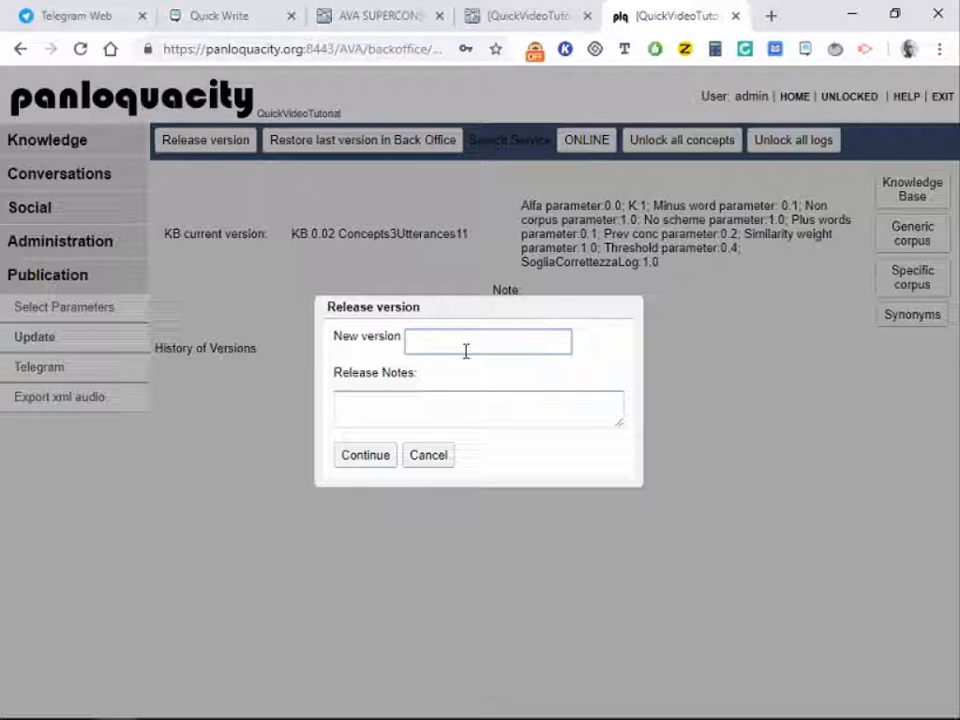
type("KB 0.03")
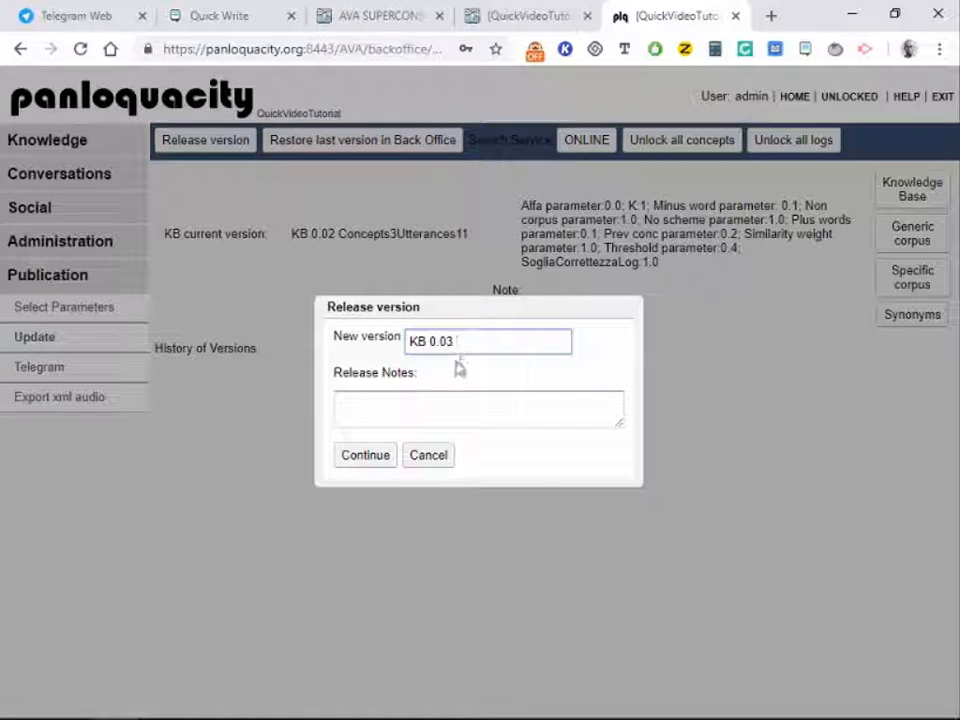
left_click(384, 455)
left_click(558, 155)
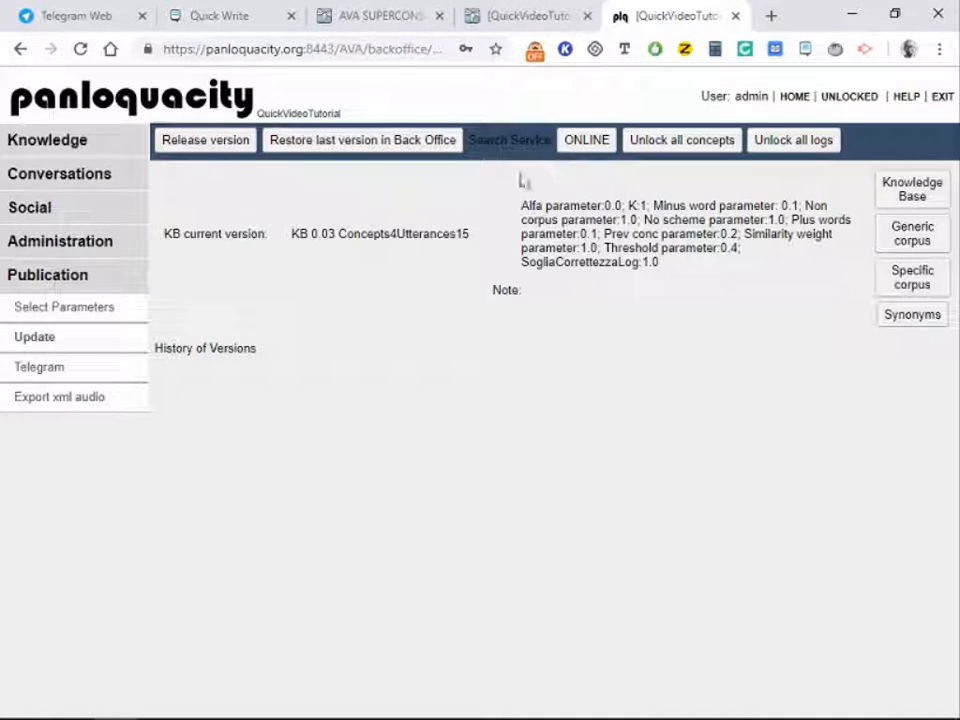
left_click(45, 15)
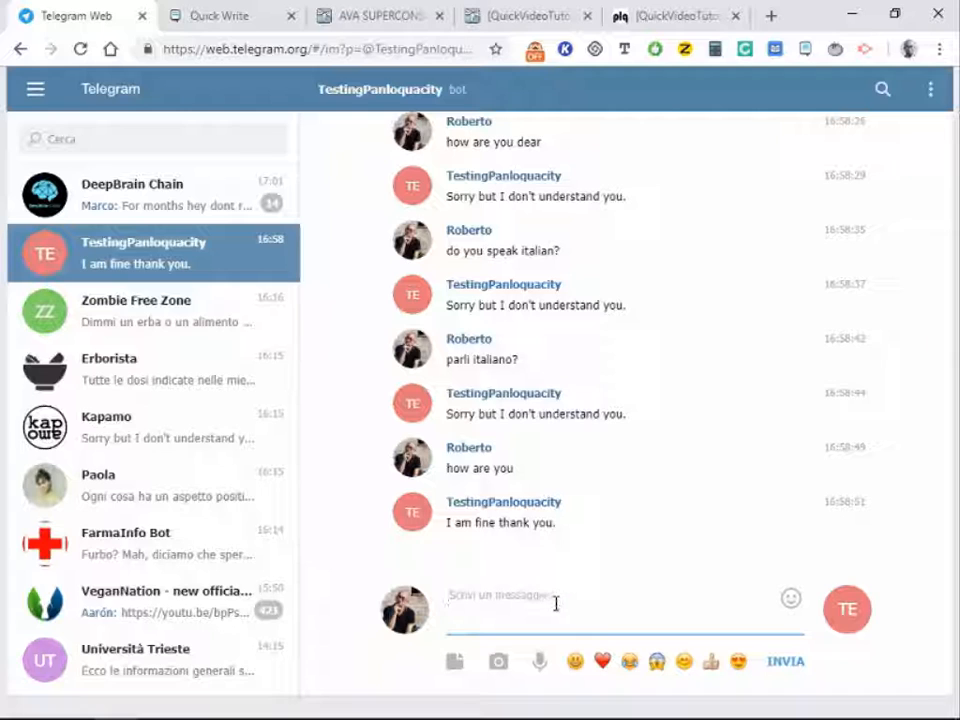
Step: Send 'parli italiano' to the TestingPanloquacity bot and receive the English-only reply
type("parl")
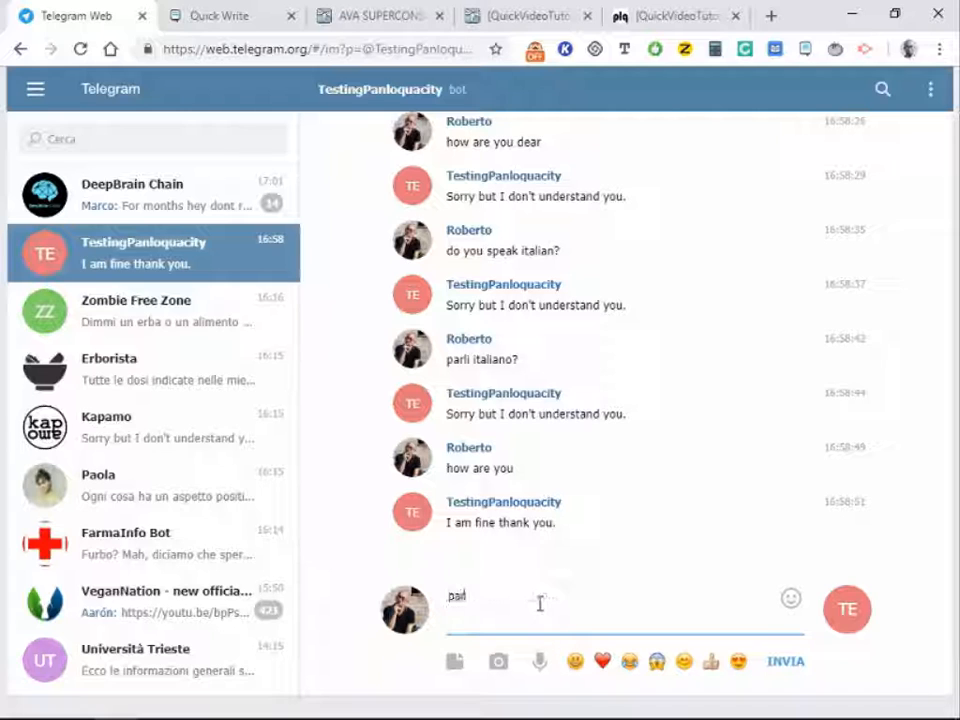
type("i italiano")
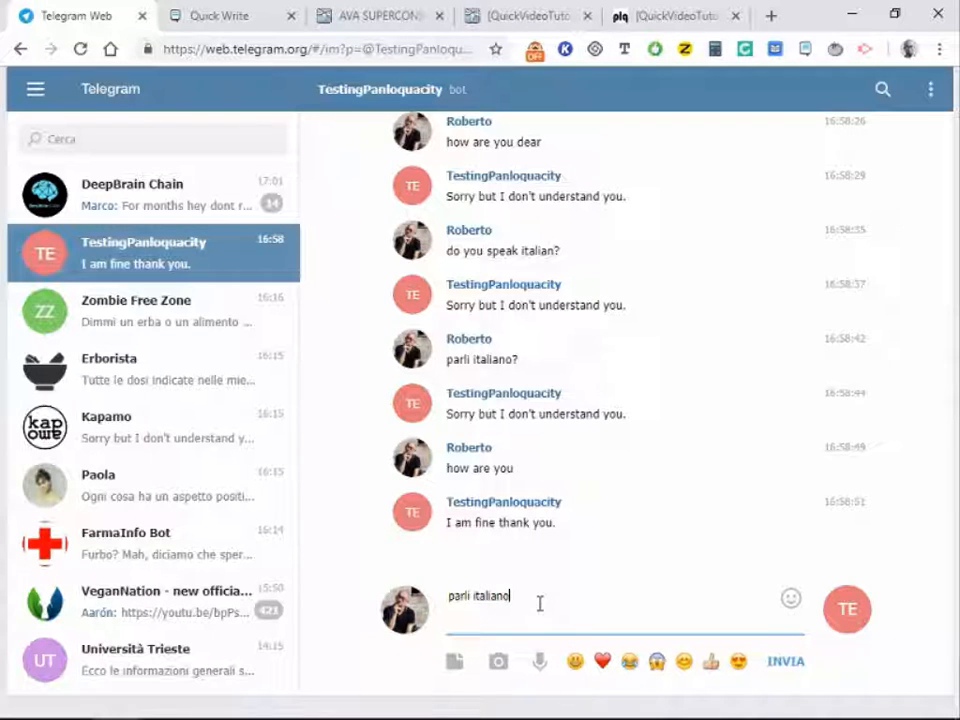
key("Return")
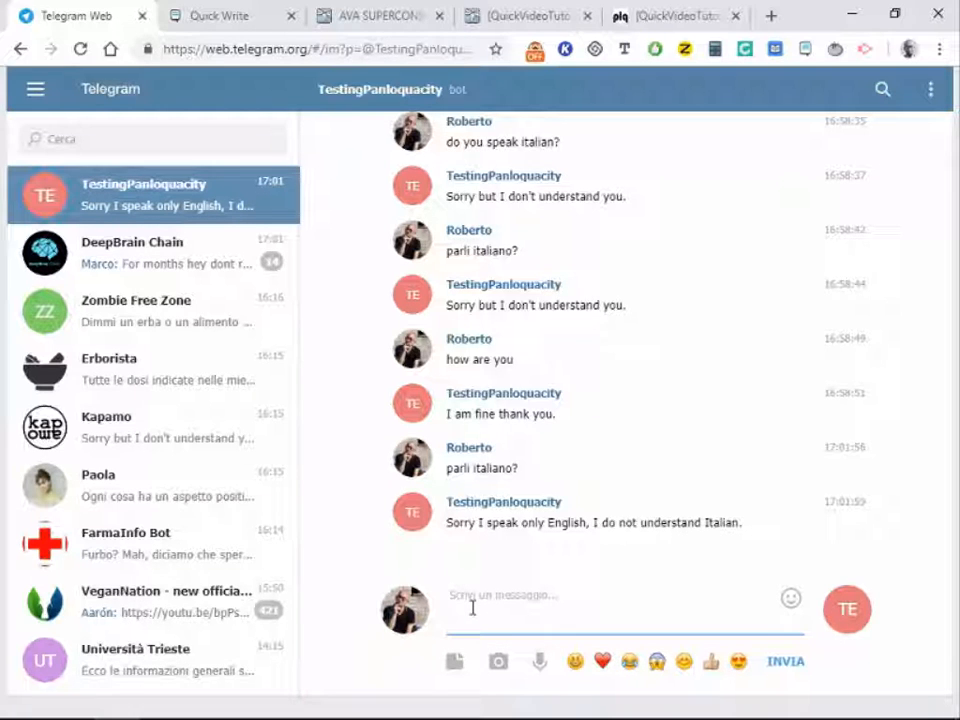
left_click(662, 17)
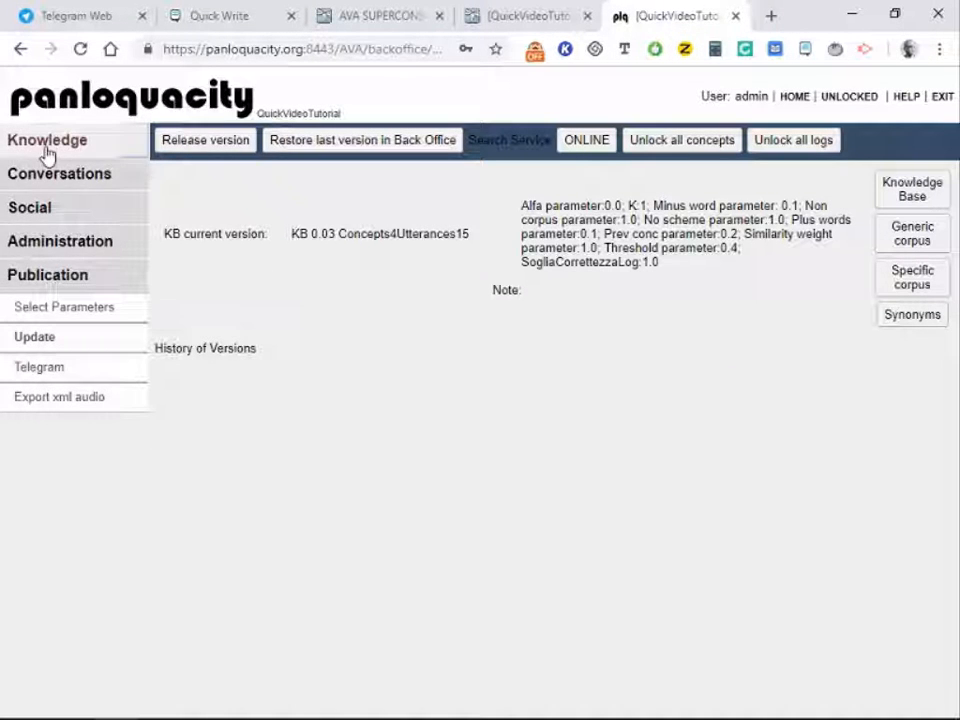
Step: View the home summary of 4 concepts and 15 sentences, then the Quick Write closing notes
left_click(47, 148)
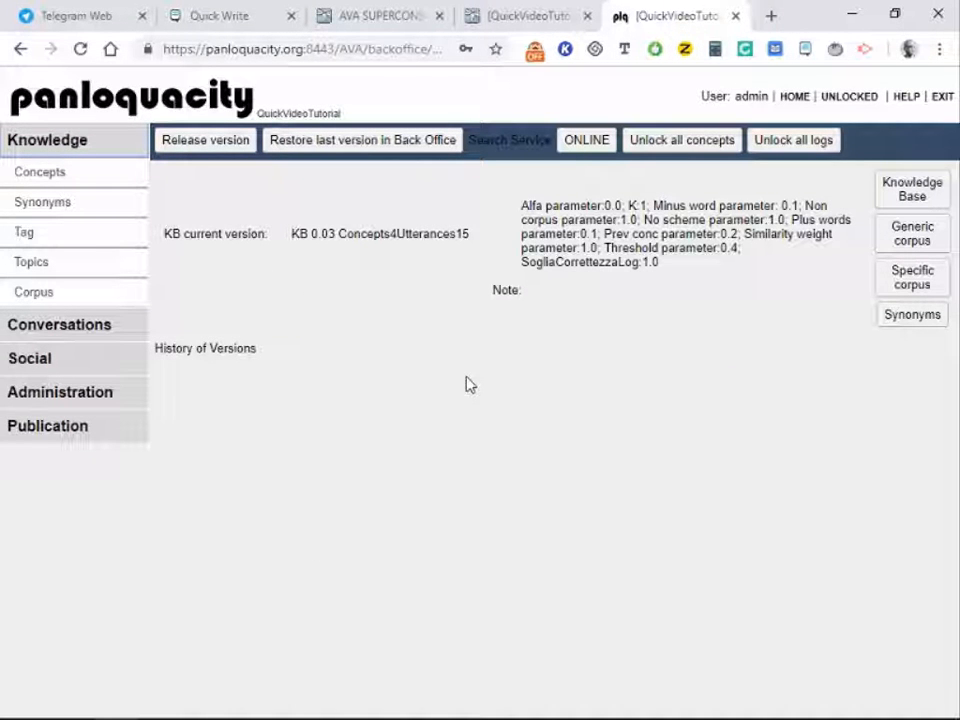
left_click(793, 98)
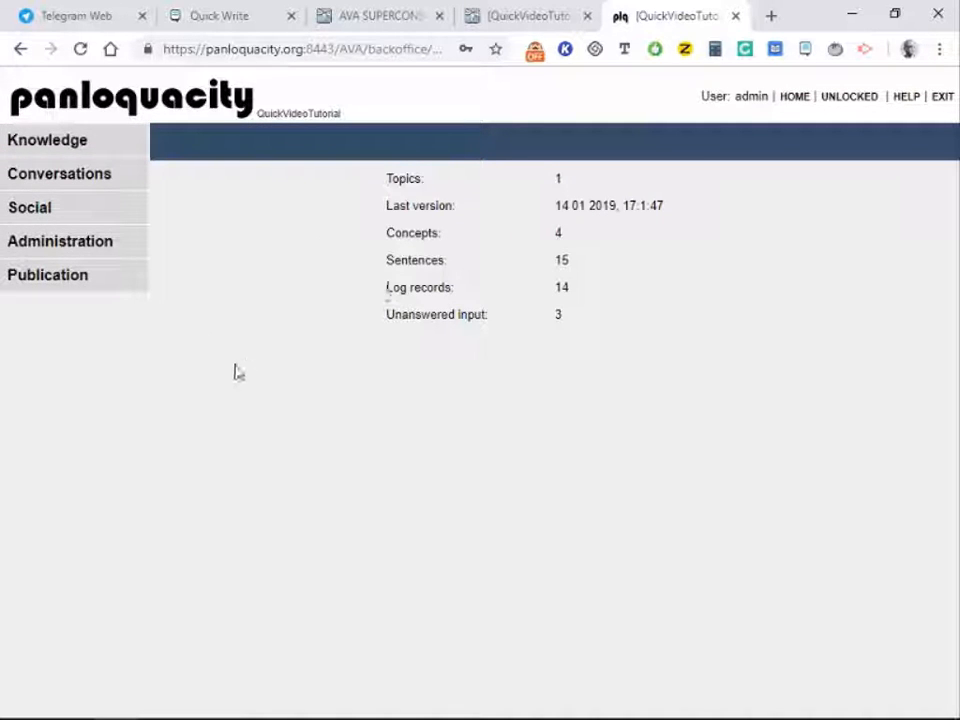
left_click(101, 152)
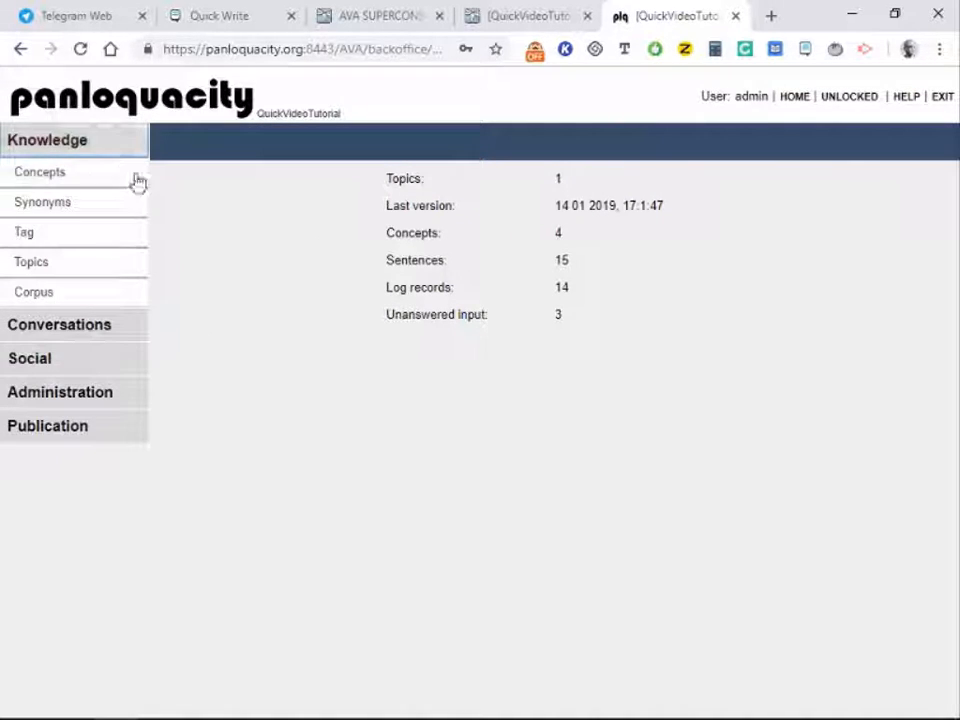
left_click(256, 20)
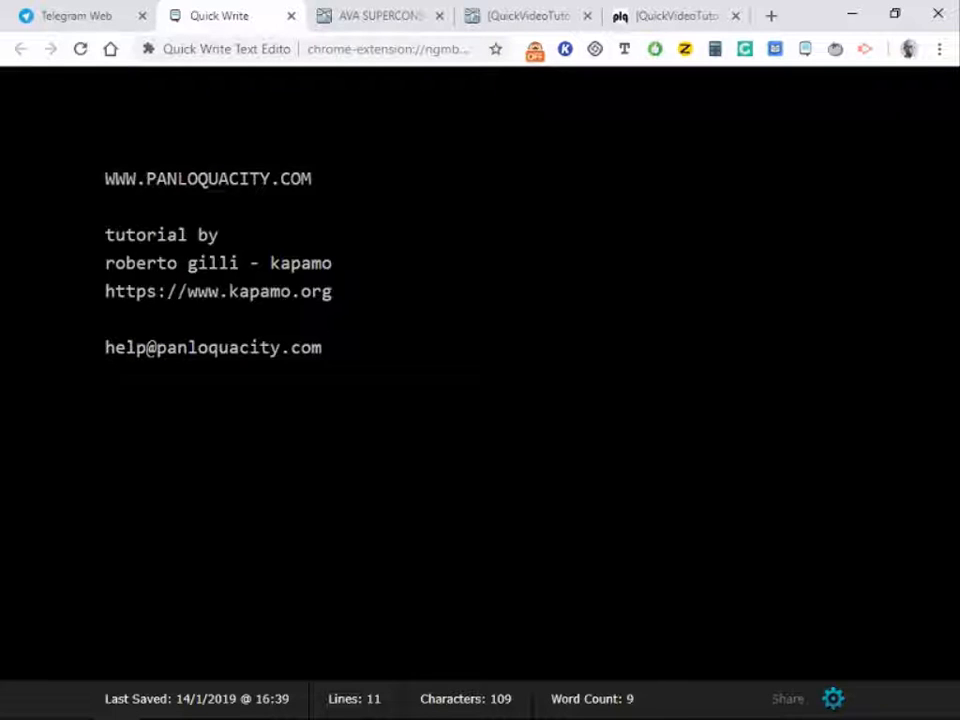
left_click_drag(312, 178, 107, 178)
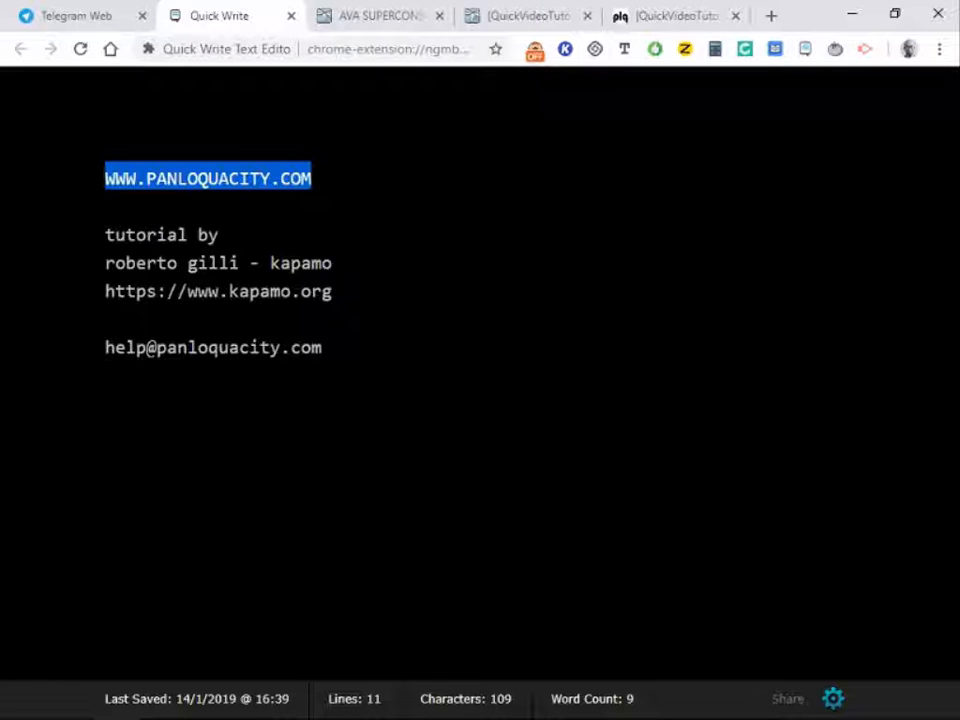
left_click_drag(334, 348, 106, 348)
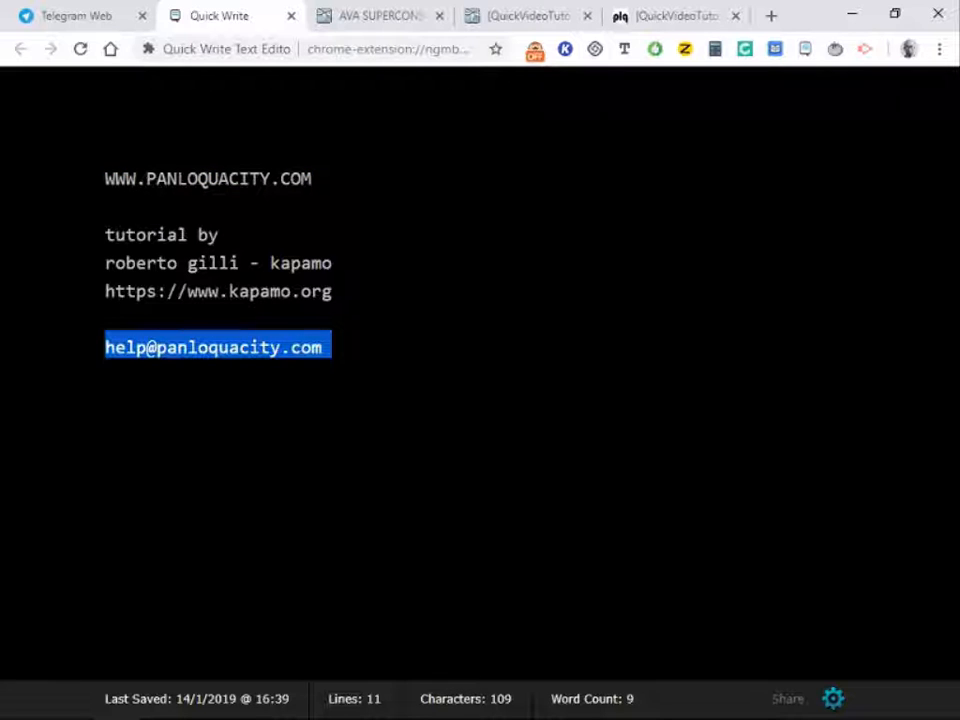
left_click(106, 431)
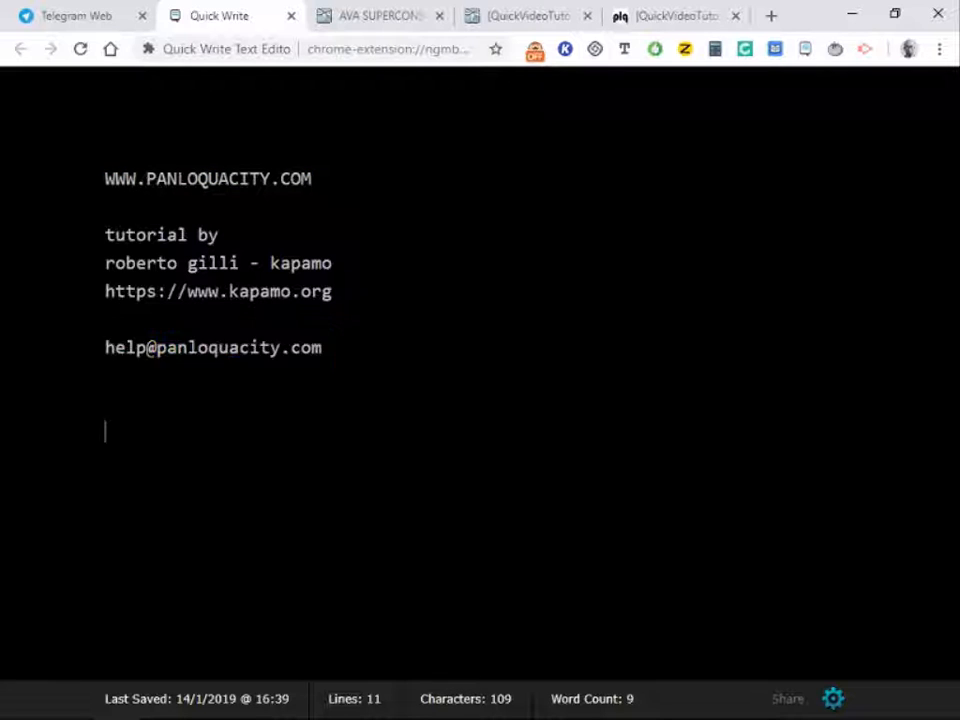